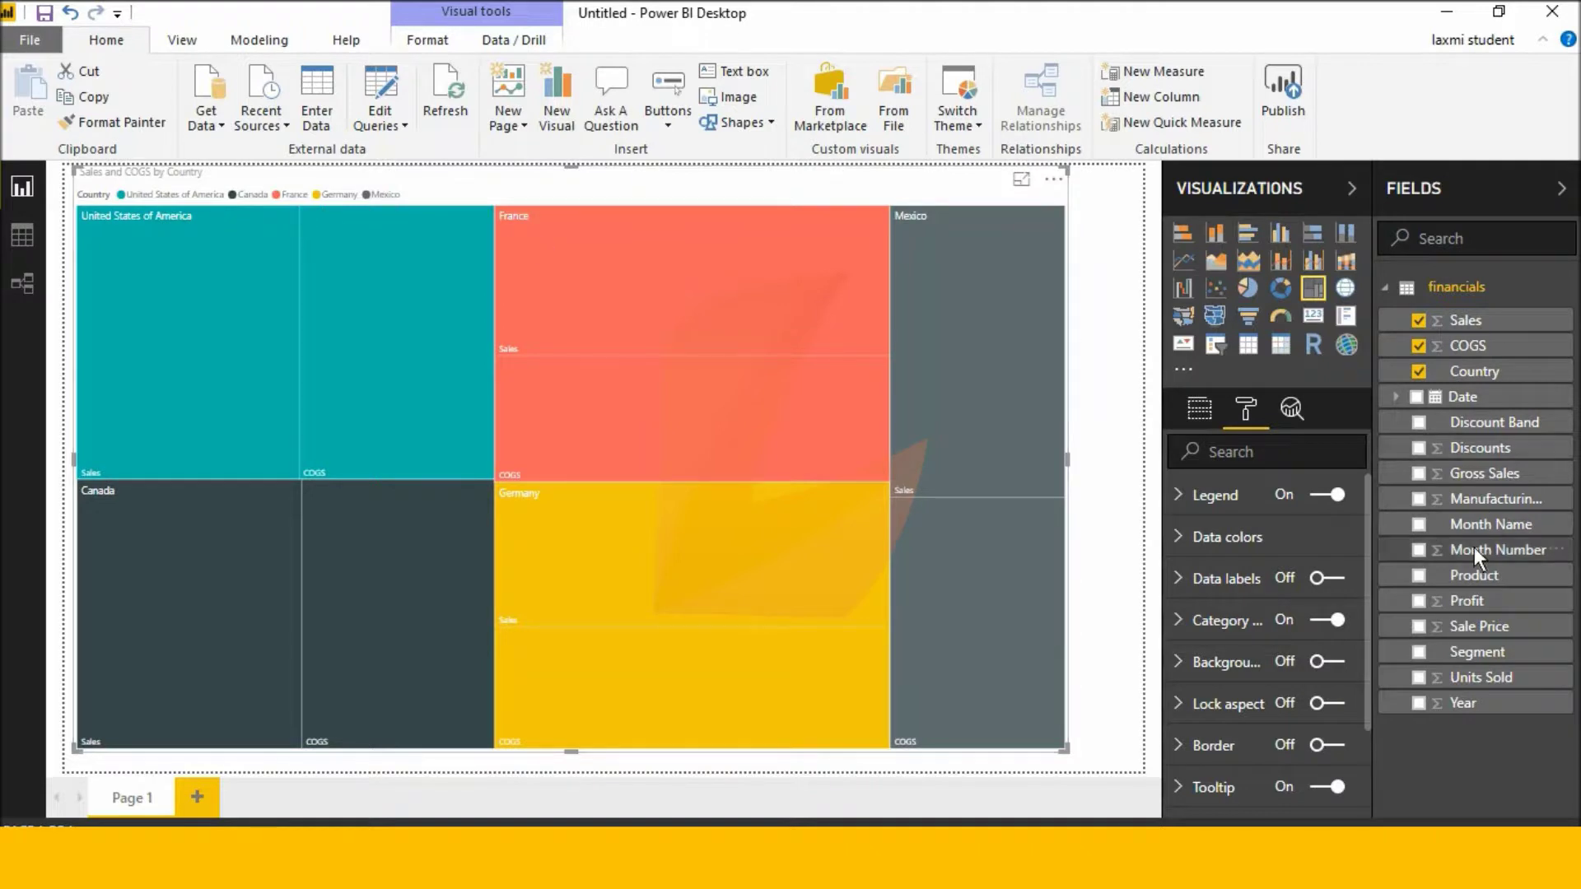
Expand the legend options and try the Bottom and Right legend positions
{"action": "left_click", "coordinate": [1222, 497]}
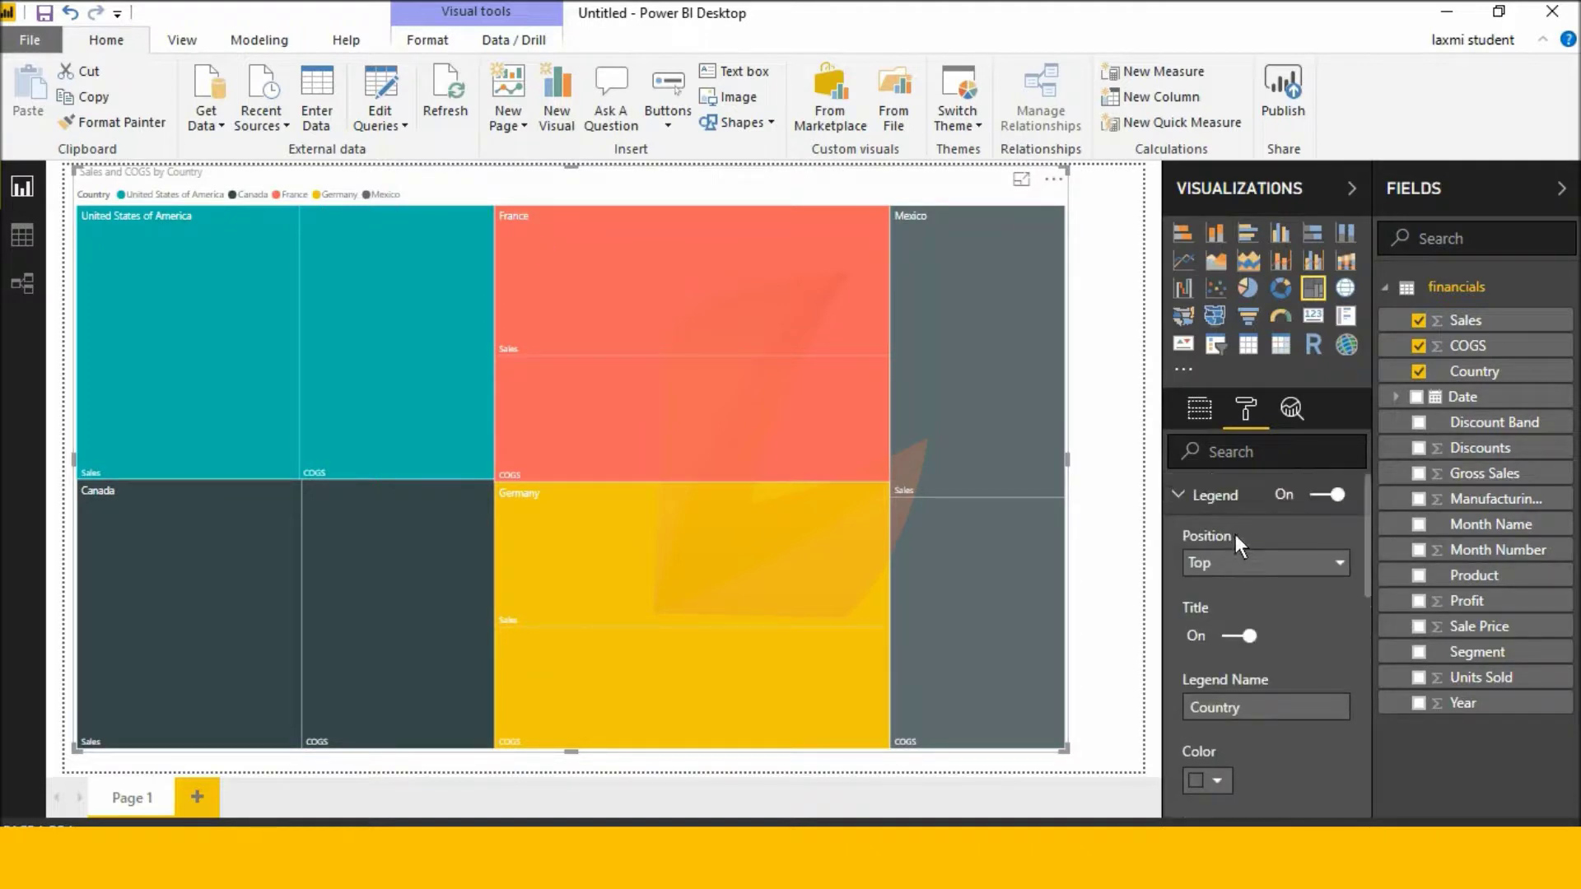
{"action": "left_click", "coordinate": [1244, 557]}
{"action": "left_click", "coordinate": [1261, 624]}
{"action": "left_click", "coordinate": [1271, 563]}
{"action": "left_click", "coordinate": [1253, 662]}
{"action": "left_click", "coordinate": [1273, 566]}
{"action": "left_click", "coordinate": [1274, 662]}
Try Left Center, return the legend to Top, and hide the Country legend title
{"action": "left_click", "coordinate": [1278, 569]}
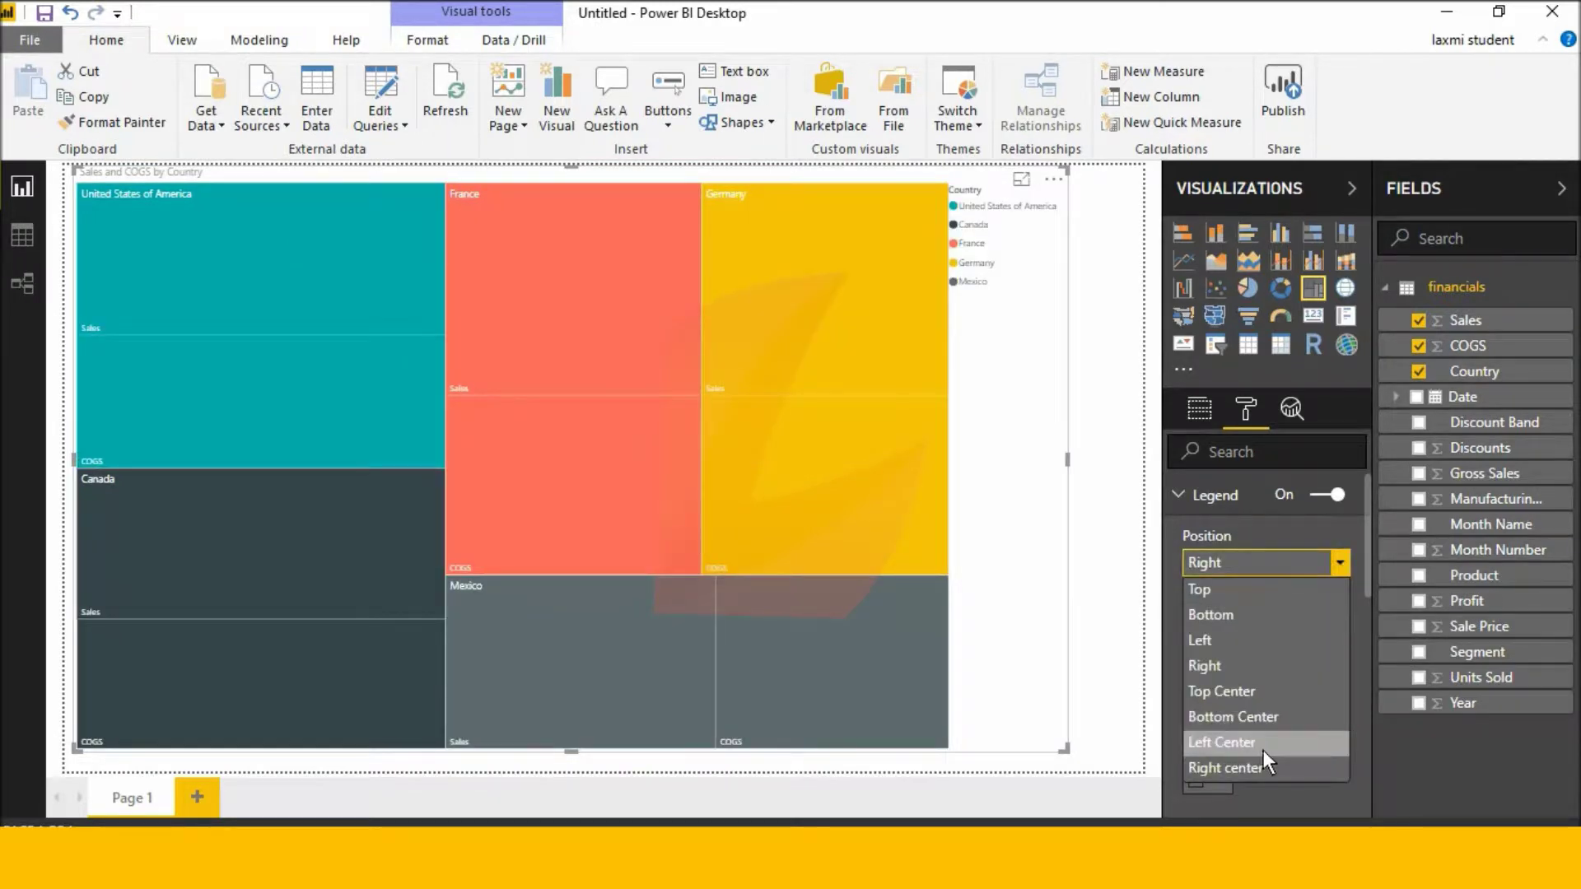
{"action": "left_click", "coordinate": [1260, 744]}
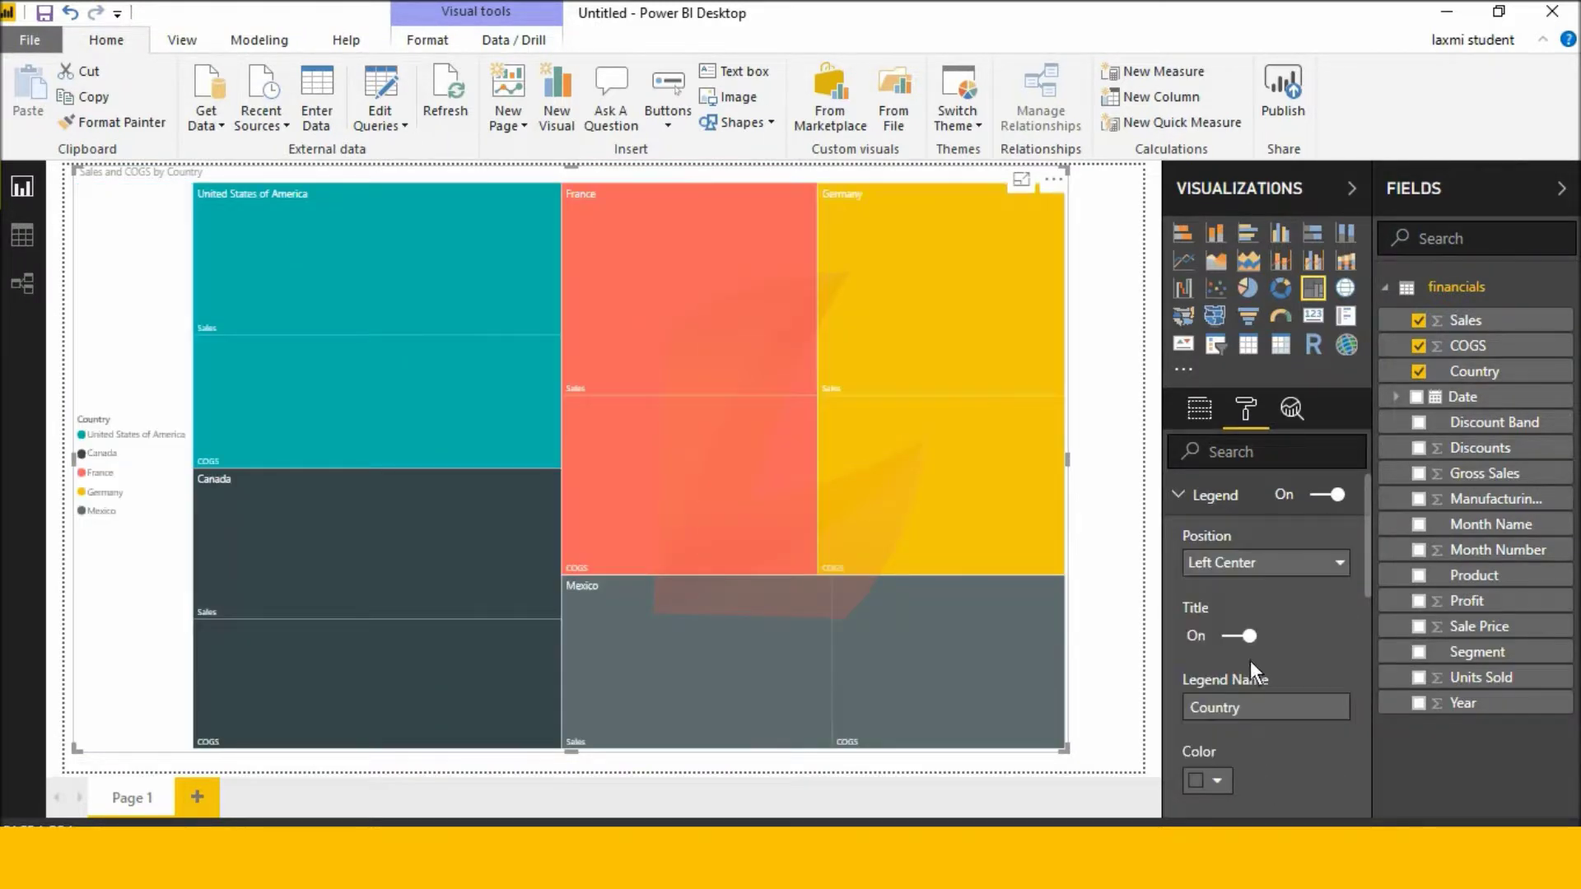
{"action": "left_click", "coordinate": [1269, 565]}
{"action": "left_click", "coordinate": [1260, 599]}
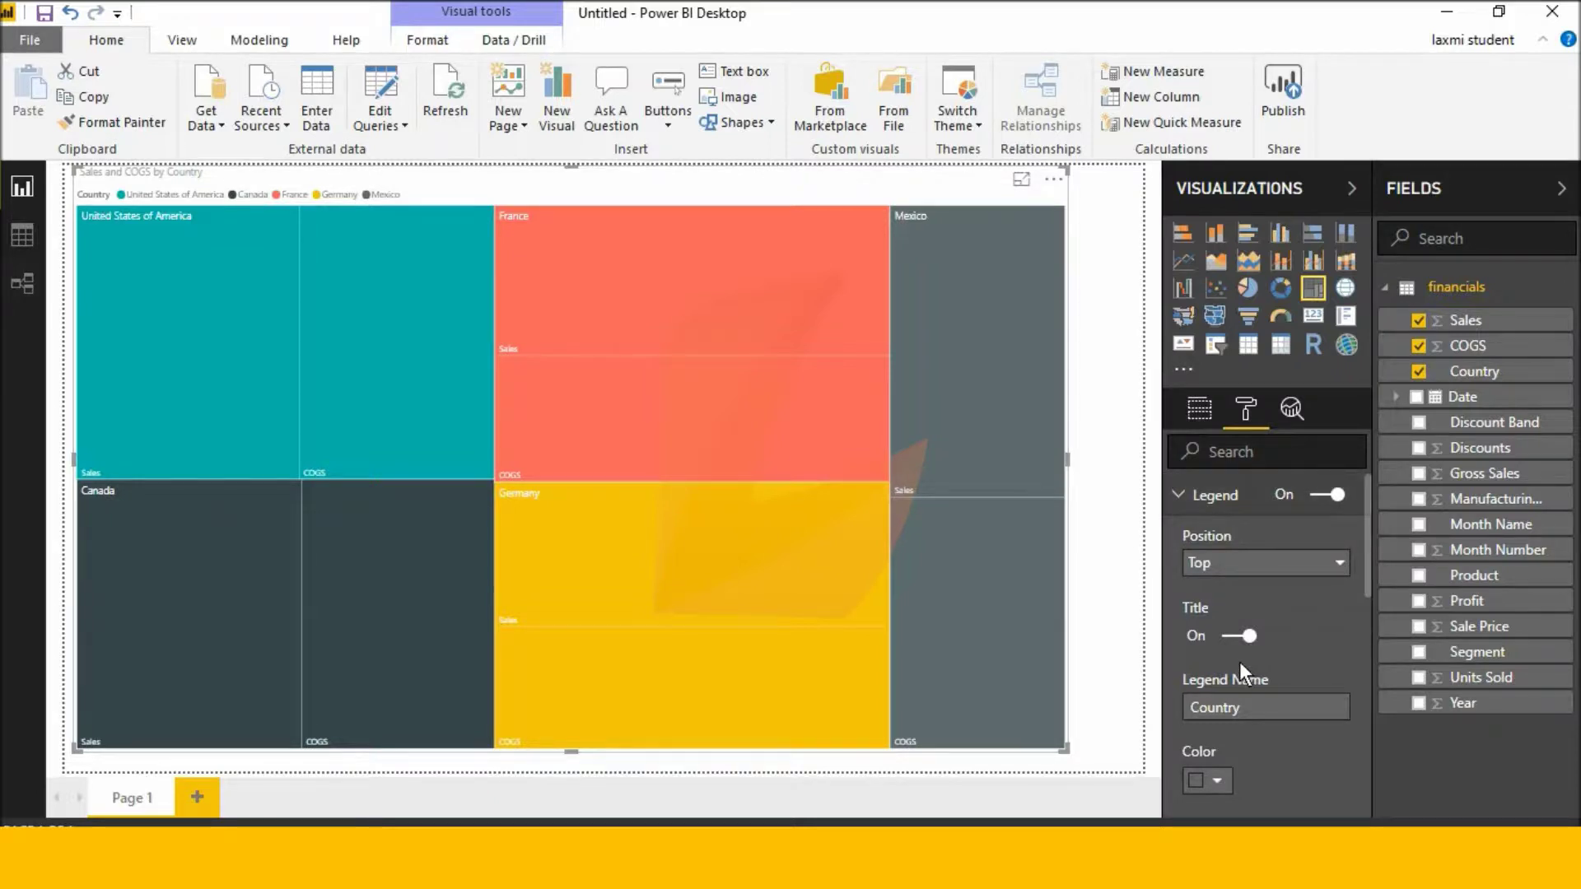
{"action": "left_click", "coordinate": [1230, 637]}
Turn the Country legend title back on and select its name text
{"action": "left_click", "coordinate": [1227, 637]}
{"action": "scroll", "coordinate": [1225, 636], "scroll_direction": "down", "scroll_amount": 3}
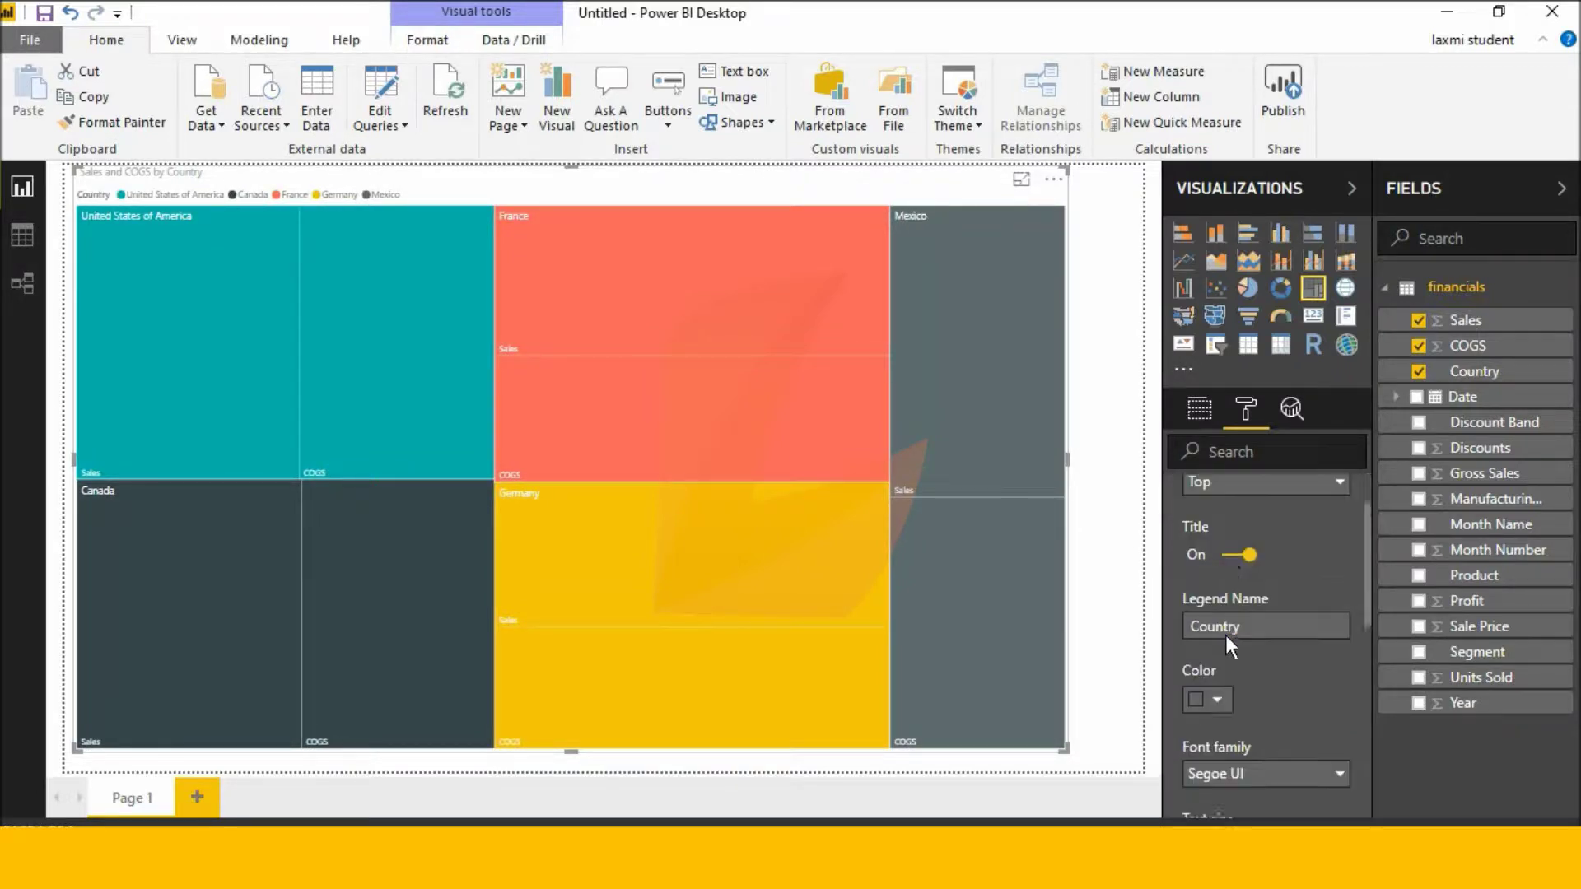
{"action": "left_click", "coordinate": [1252, 589]}
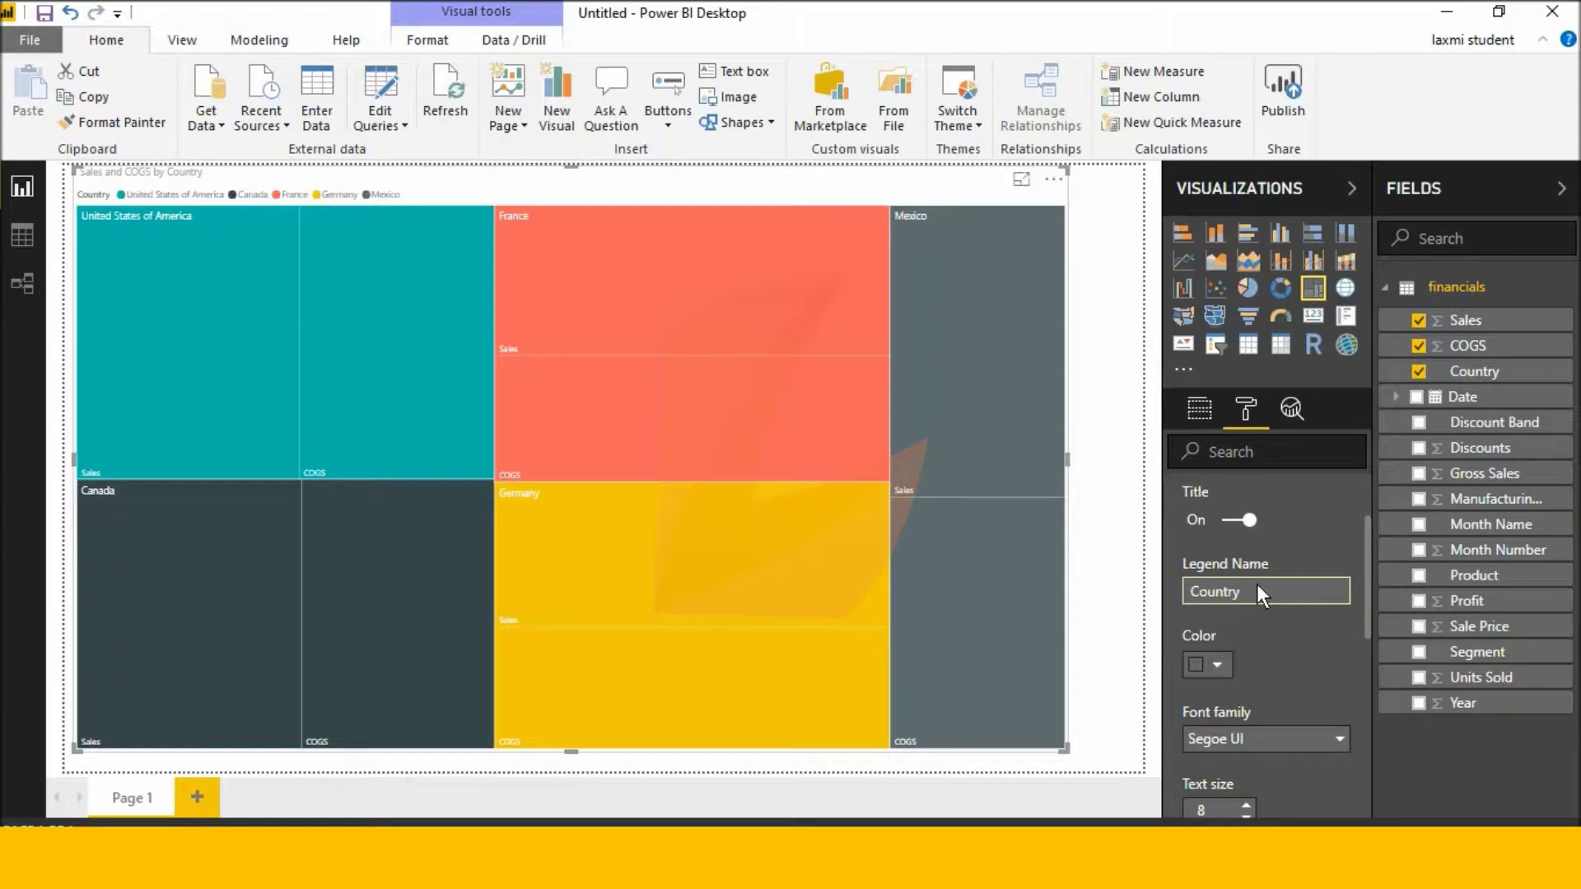
{"action": "key", "text": "ctrl+a"}
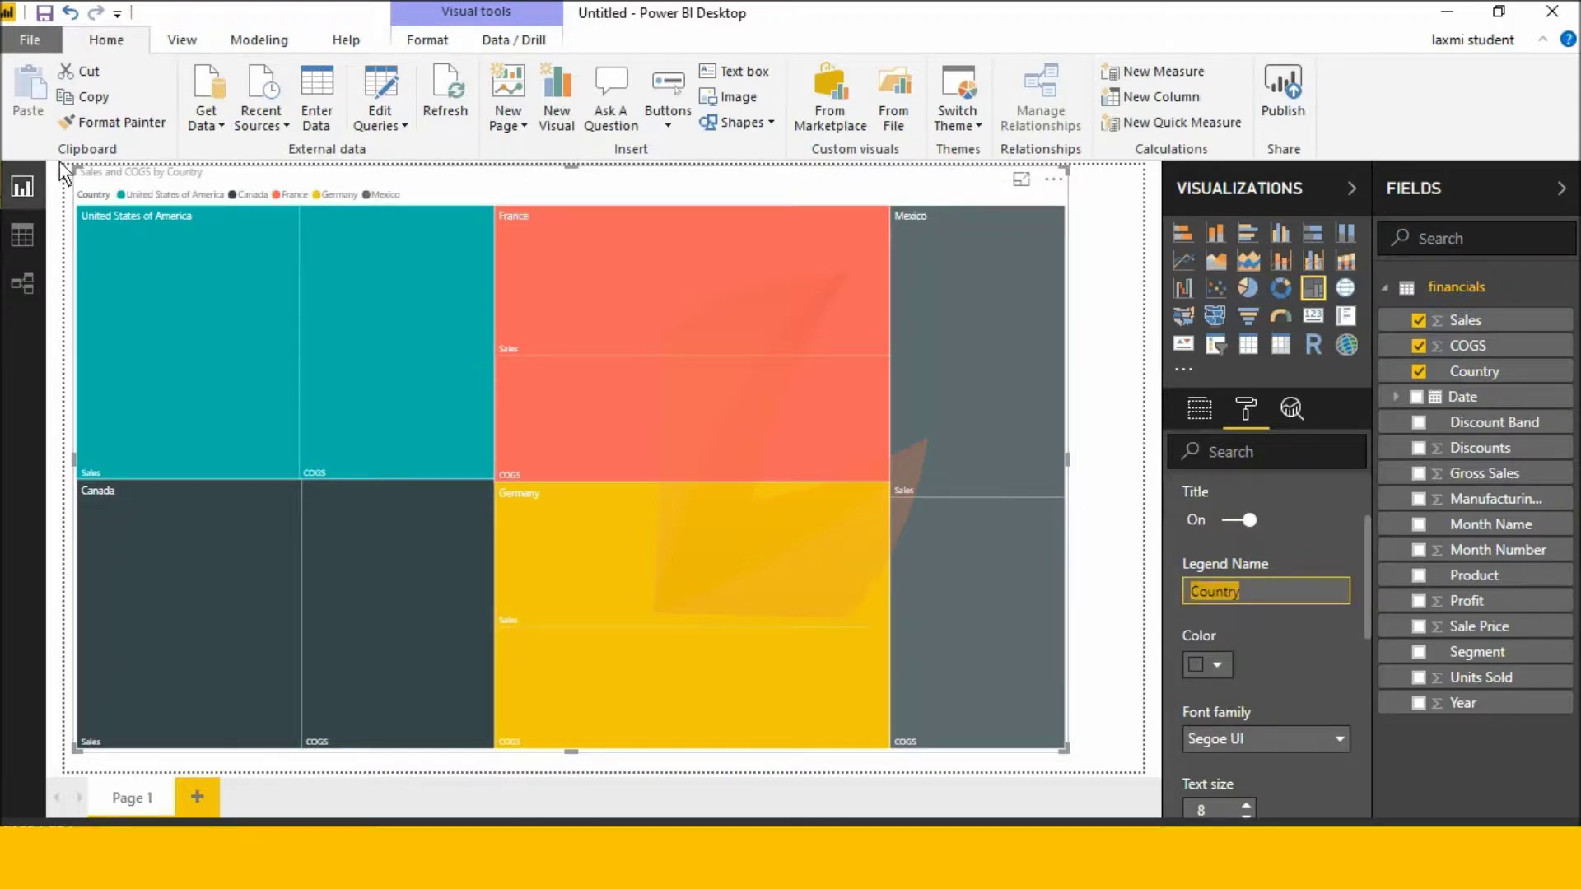
Set the legend text colour to near-black after trying teal
{"action": "scroll", "coordinate": [1312, 617], "scroll_direction": "down", "scroll_amount": 3}
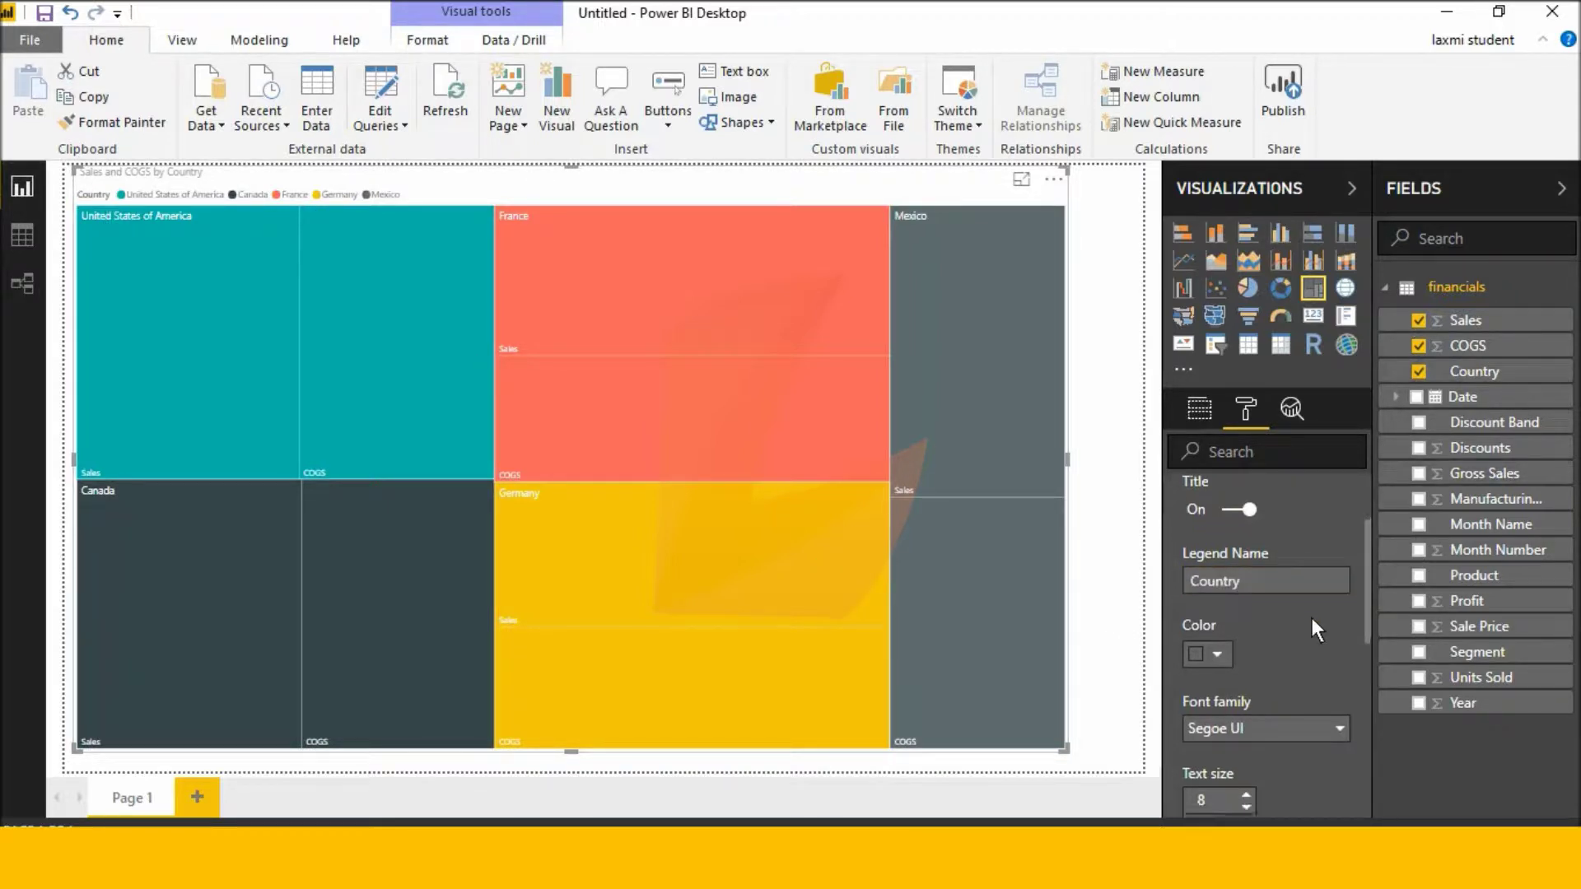
{"action": "left_click", "coordinate": [1218, 549]}
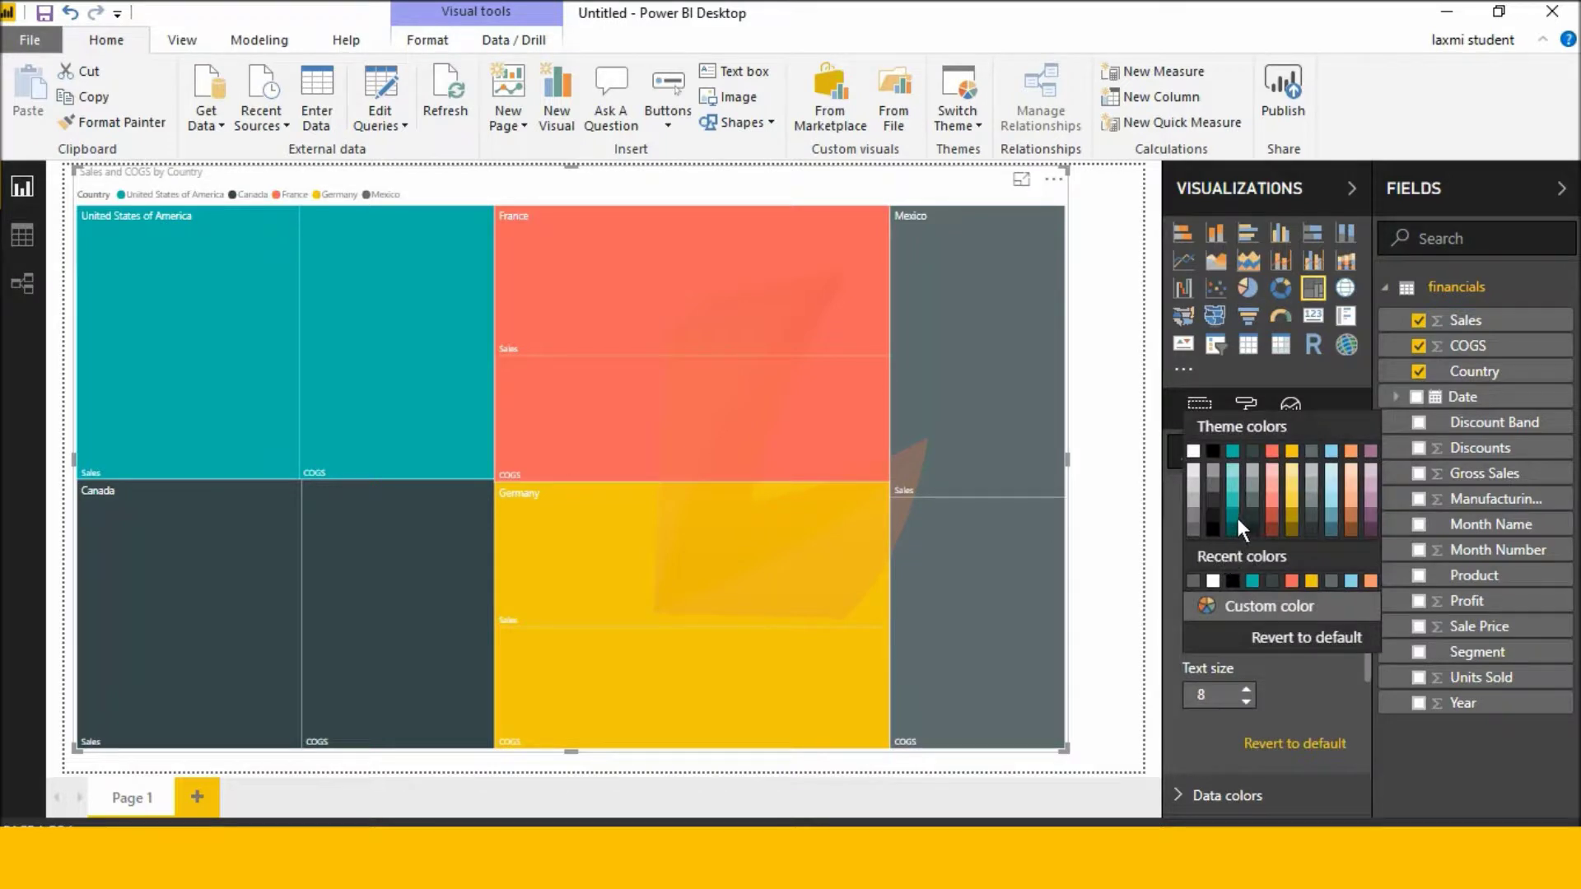
{"action": "left_click", "coordinate": [1231, 515]}
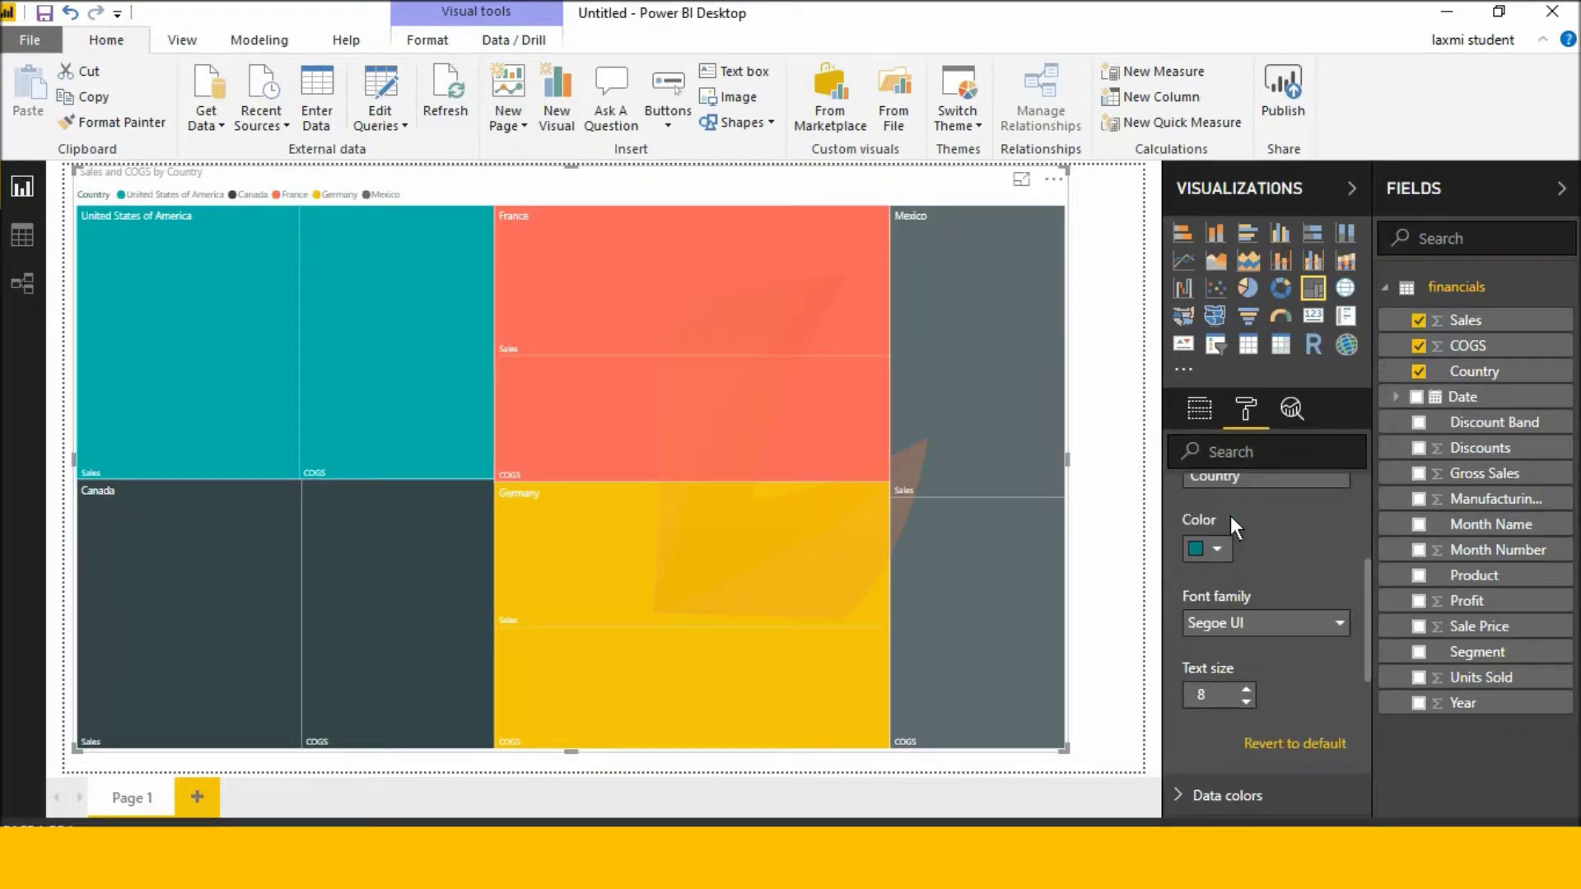
{"action": "left_click", "coordinate": [1217, 545]}
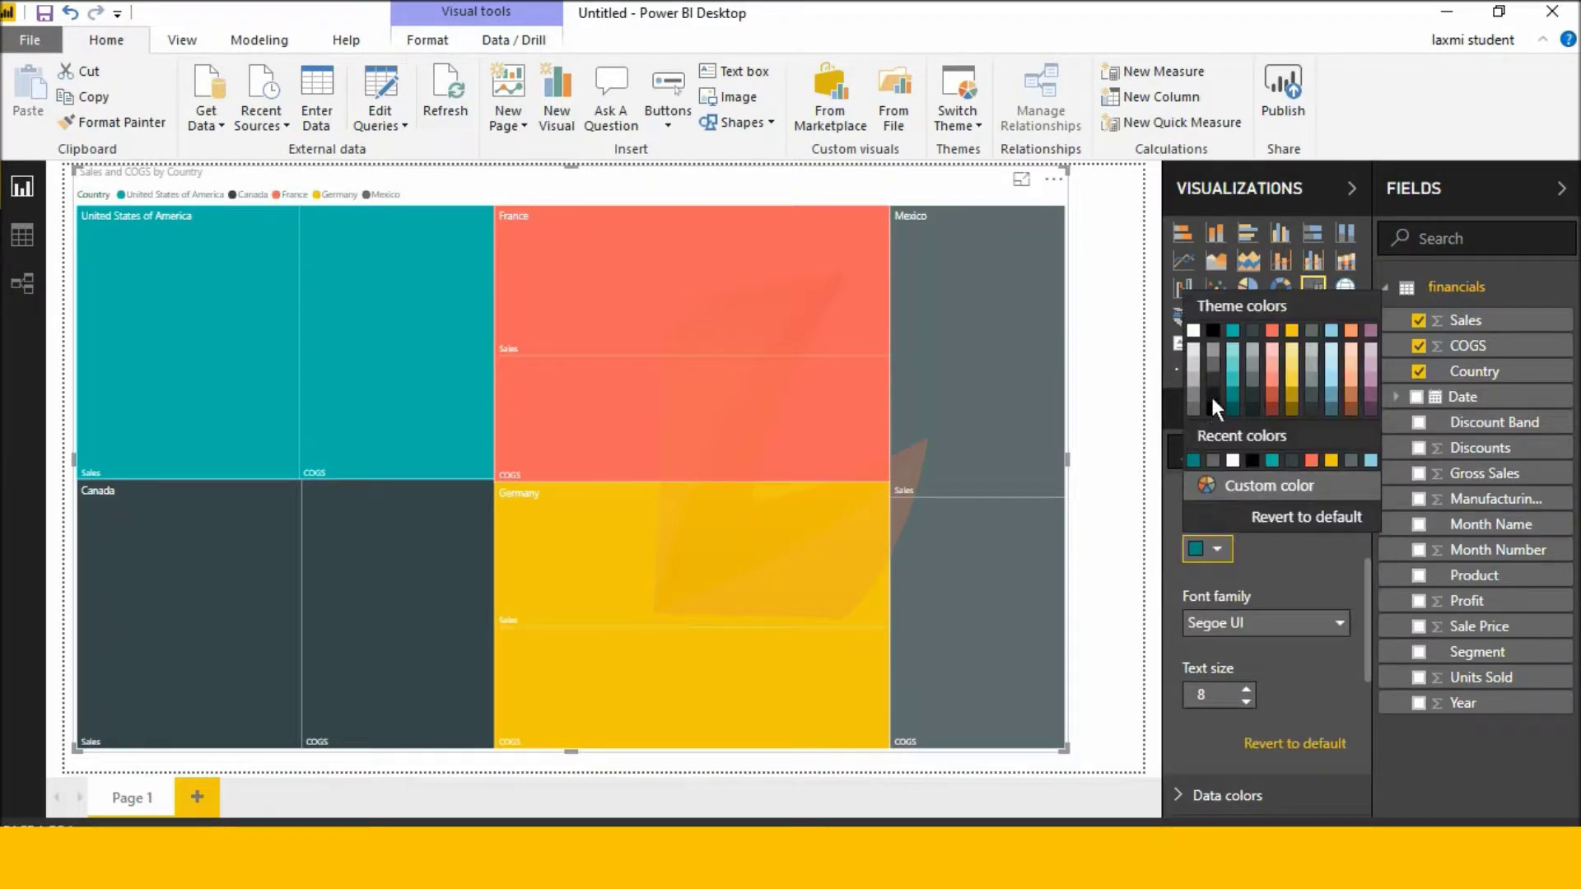
{"action": "left_click", "coordinate": [1211, 393]}
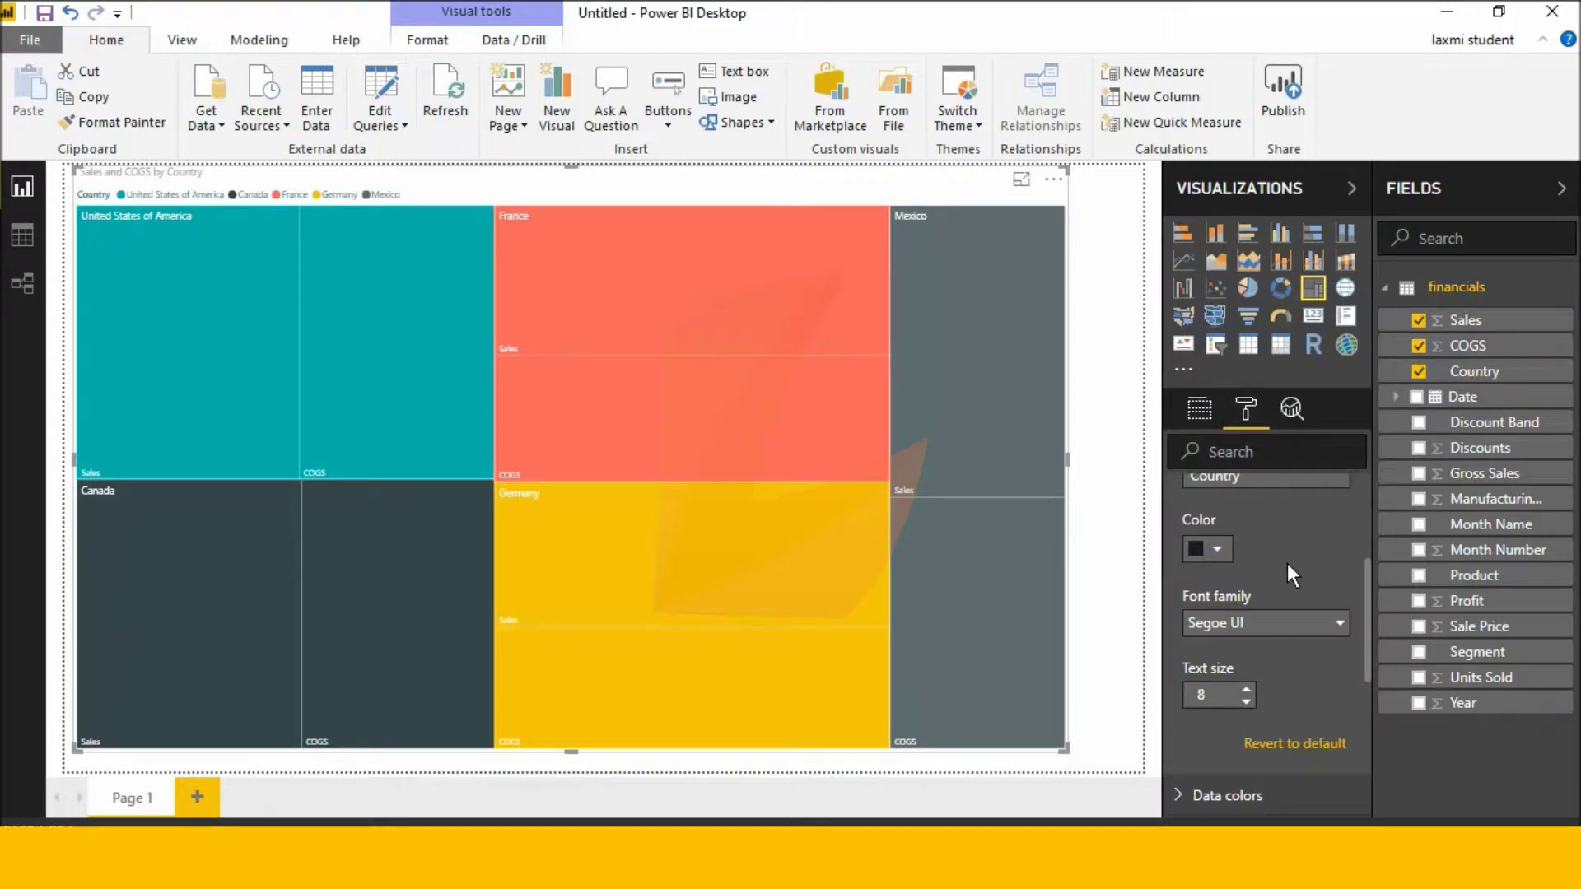
{"action": "scroll", "coordinate": [1287, 564], "scroll_direction": "down", "scroll_amount": 2}
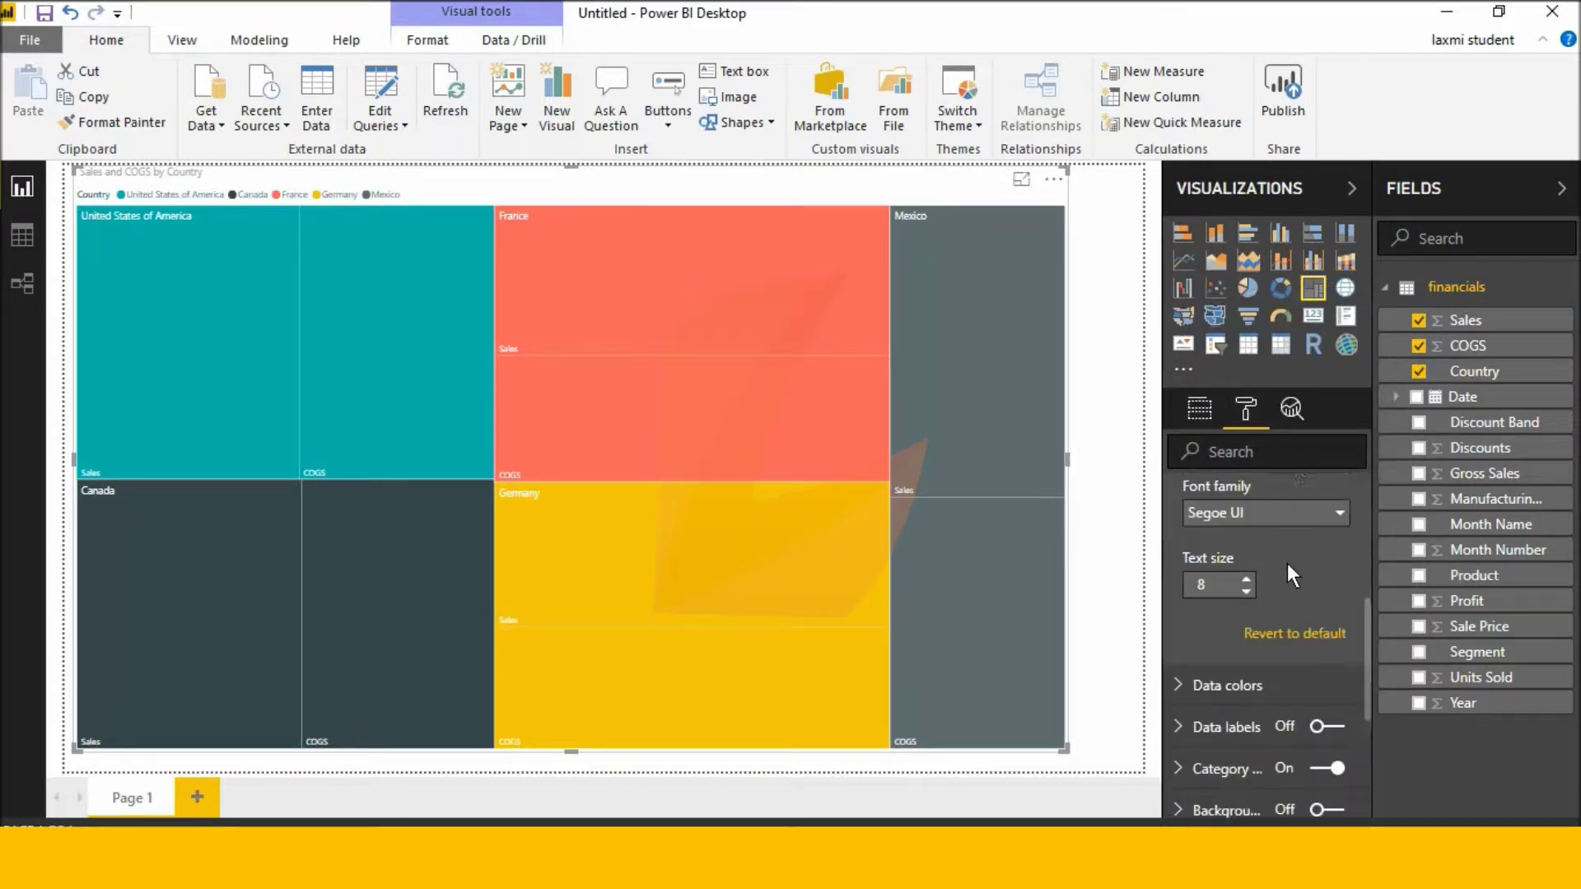
Keep Segoe UI as the legend font and raise the legend text size to 12
{"action": "left_click", "coordinate": [1293, 510]}
{"action": "scroll", "coordinate": [1306, 700], "scroll_direction": "down", "scroll_amount": 1}
{"action": "scroll", "coordinate": [1301, 709], "scroll_direction": "down", "scroll_amount": 3}
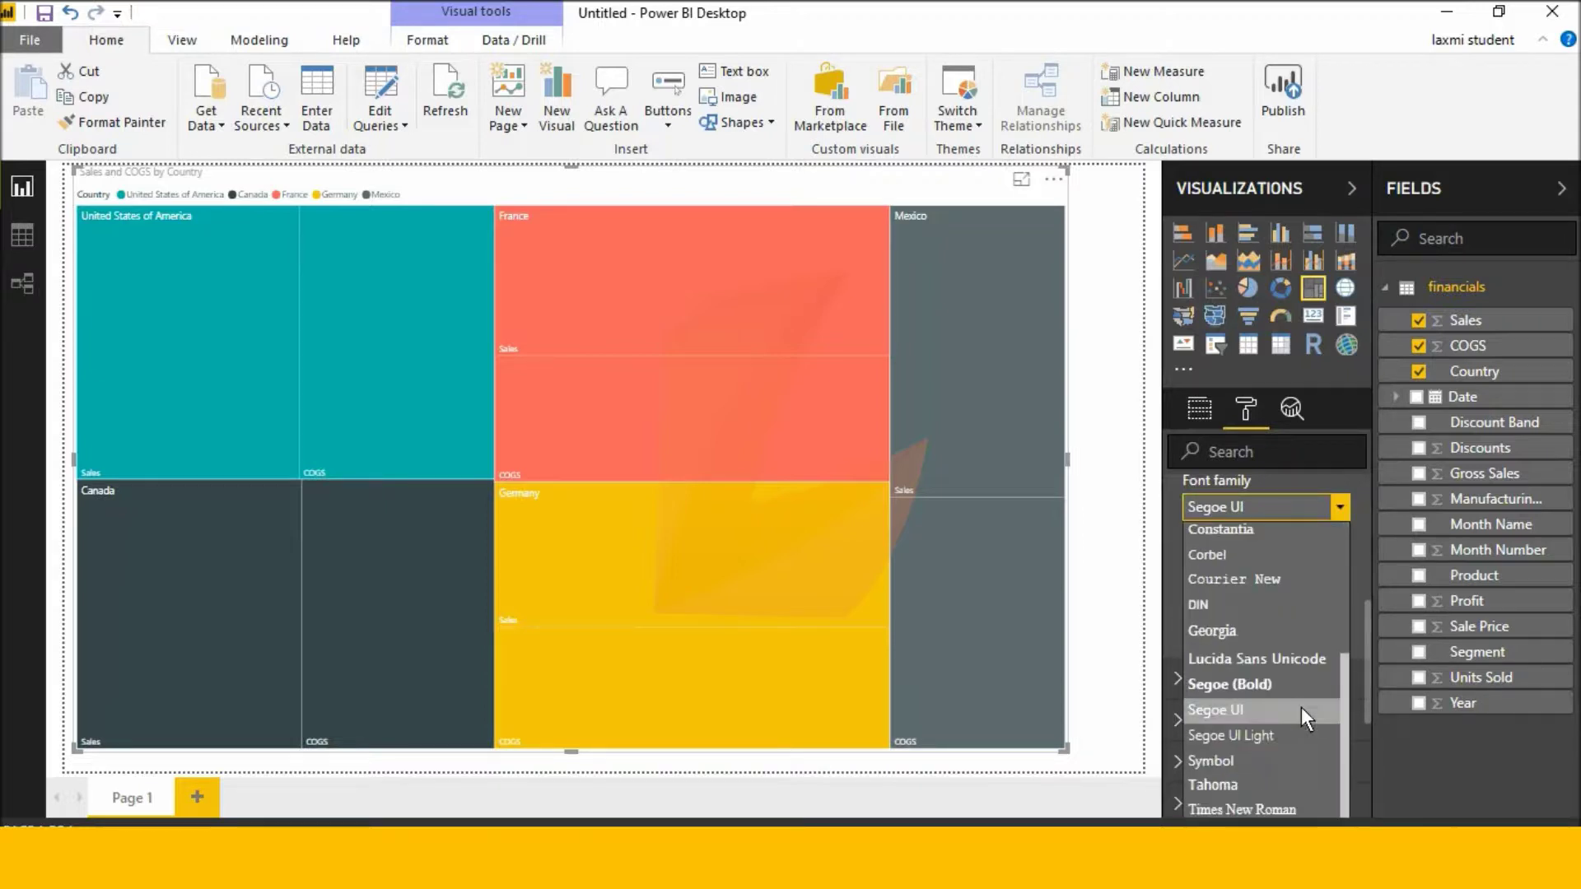
{"action": "left_click", "coordinate": [1266, 672]}
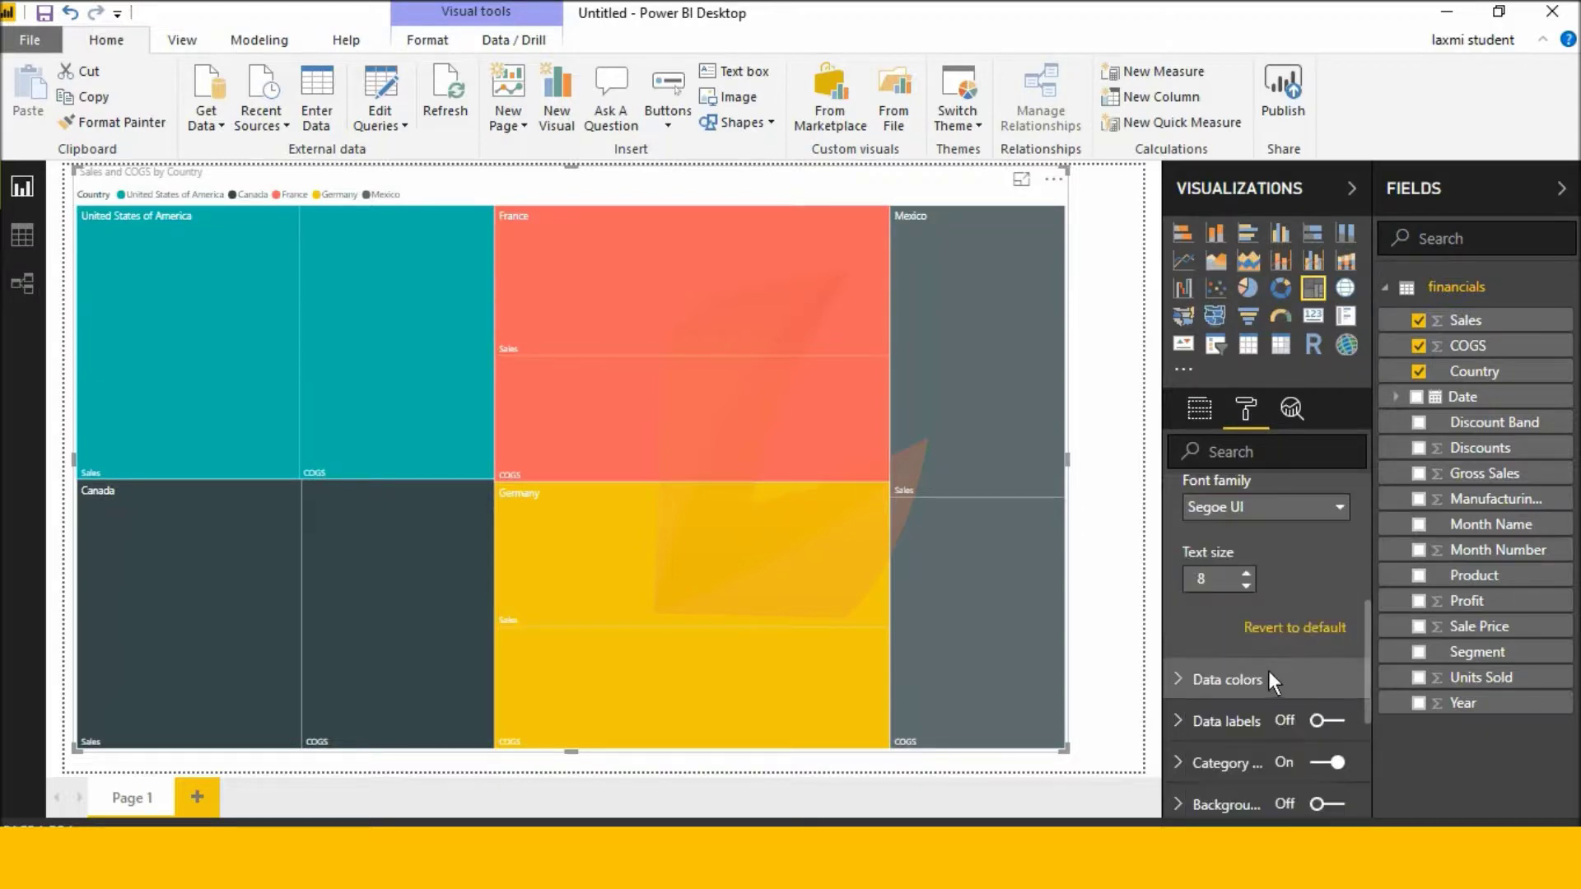
{"action": "left_click", "coordinate": [1247, 573]}
{"action": "left_click", "coordinate": [1246, 573]}
{"action": "left_click", "coordinate": [1246, 573]}
{"action": "left_click", "coordinate": [1247, 573]}
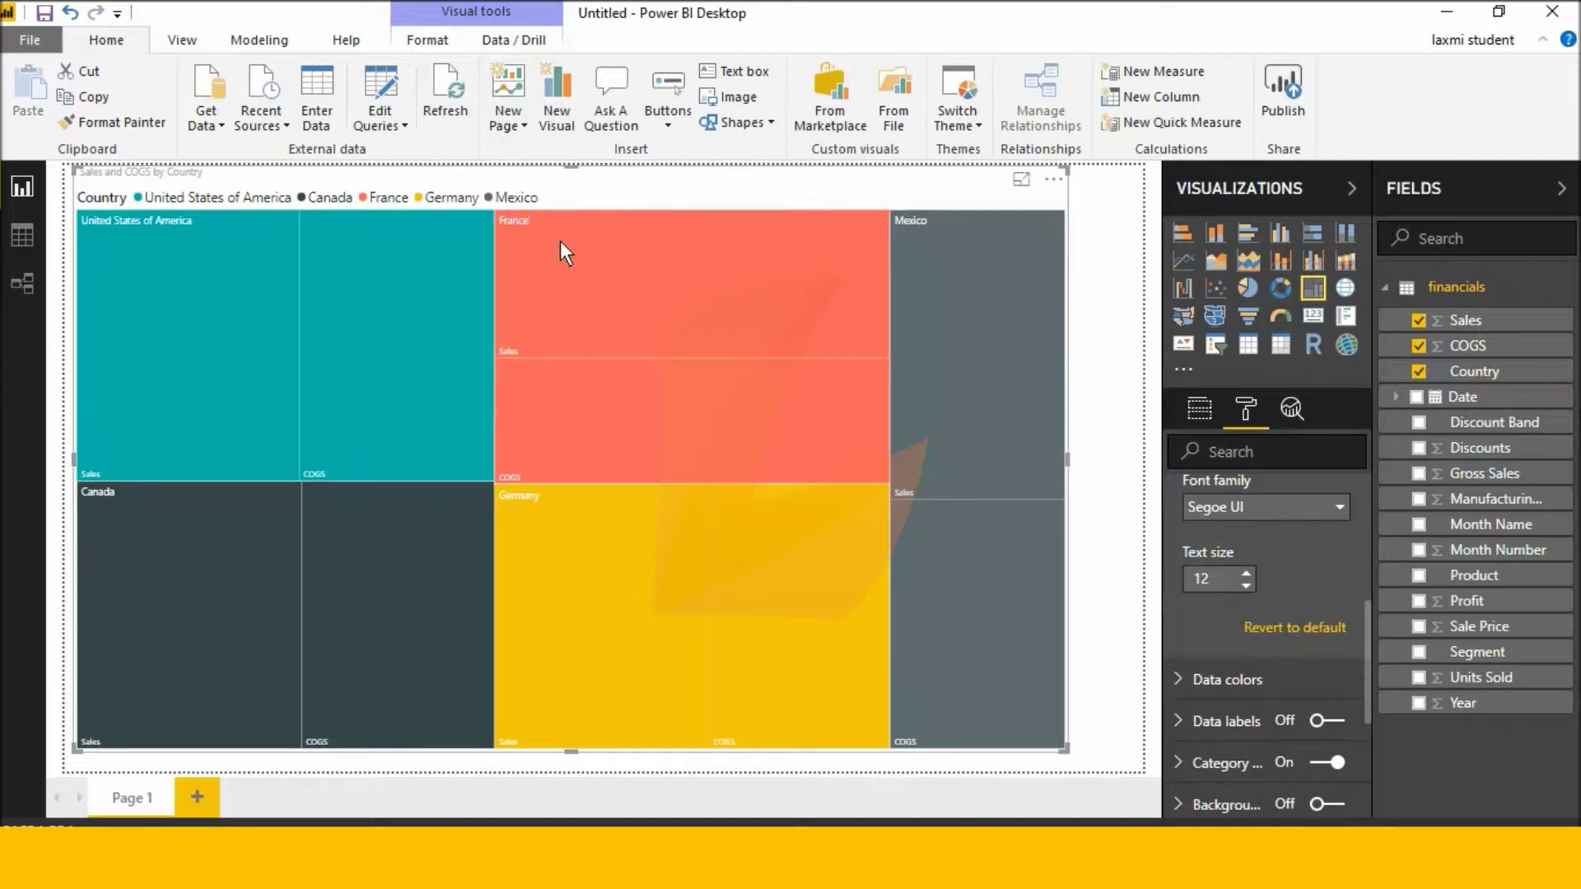
{"action": "scroll", "coordinate": [1267, 646], "scroll_direction": "down", "scroll_amount": 3}
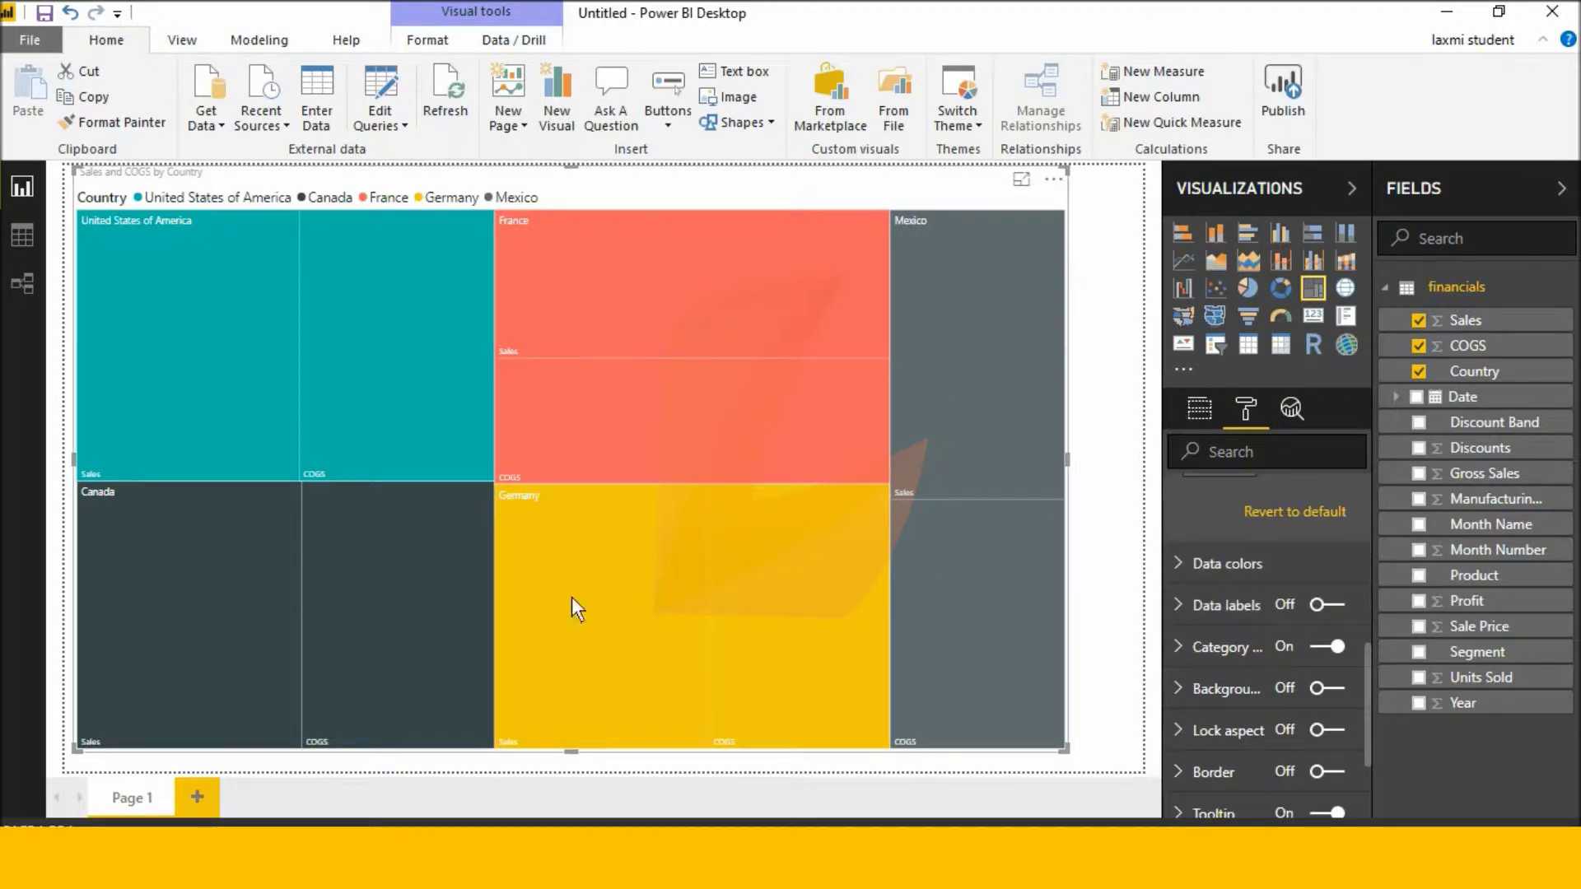
Under Data colors, set Mexico's tiles to mauve after trying dark gold and dark grey
{"action": "left_click", "coordinate": [1265, 575]}
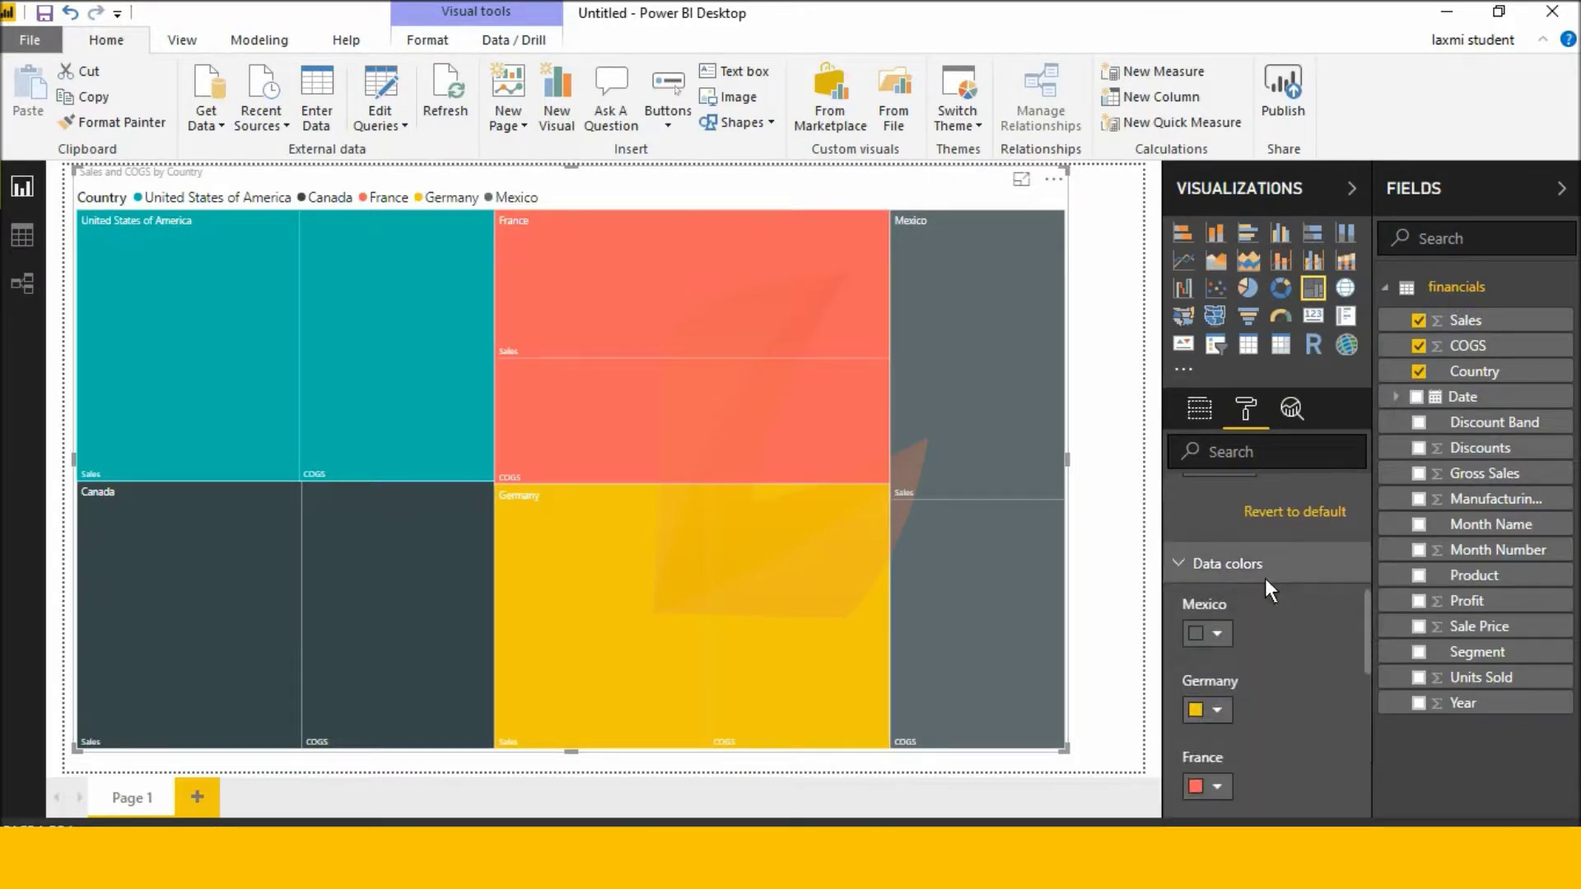
{"action": "scroll", "coordinate": [1265, 579], "scroll_direction": "down", "scroll_amount": 1}
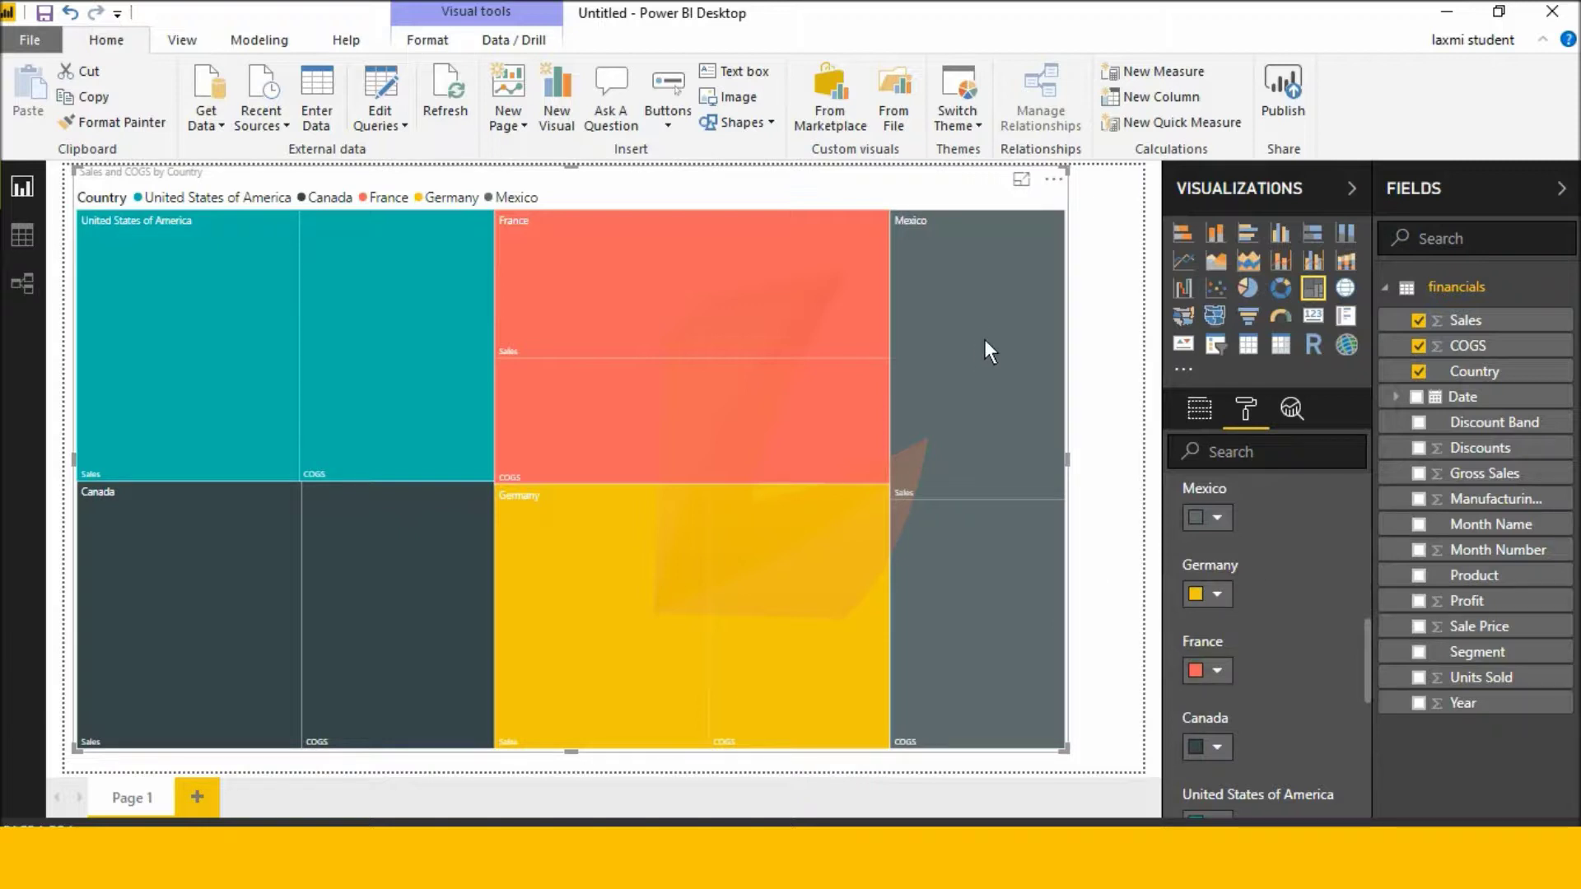
{"action": "left_click", "coordinate": [1216, 518]}
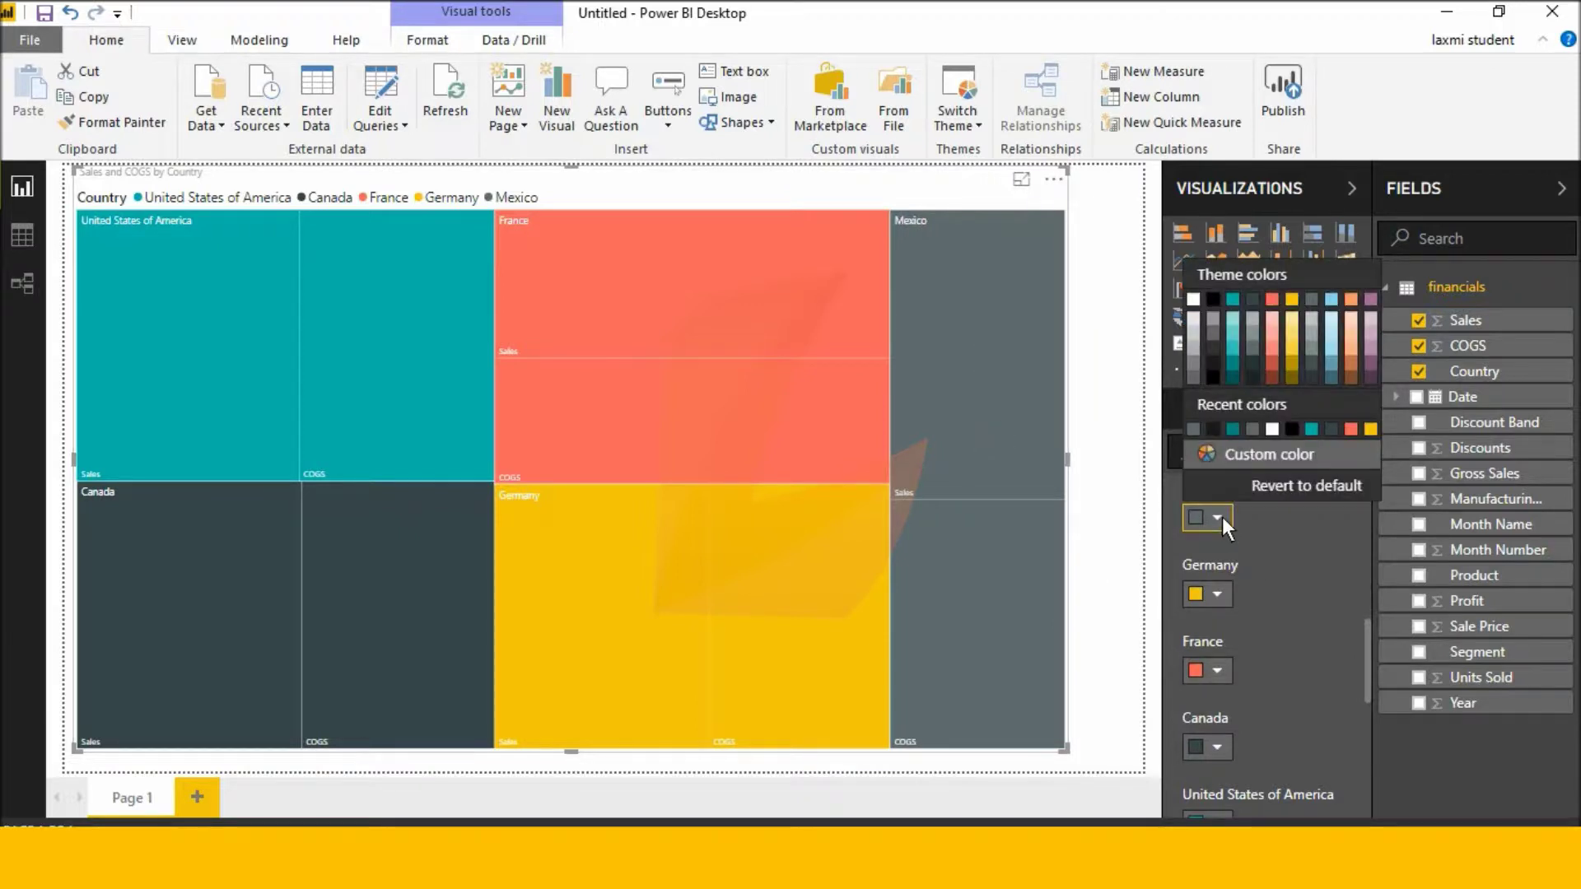
{"action": "left_click", "coordinate": [1292, 365]}
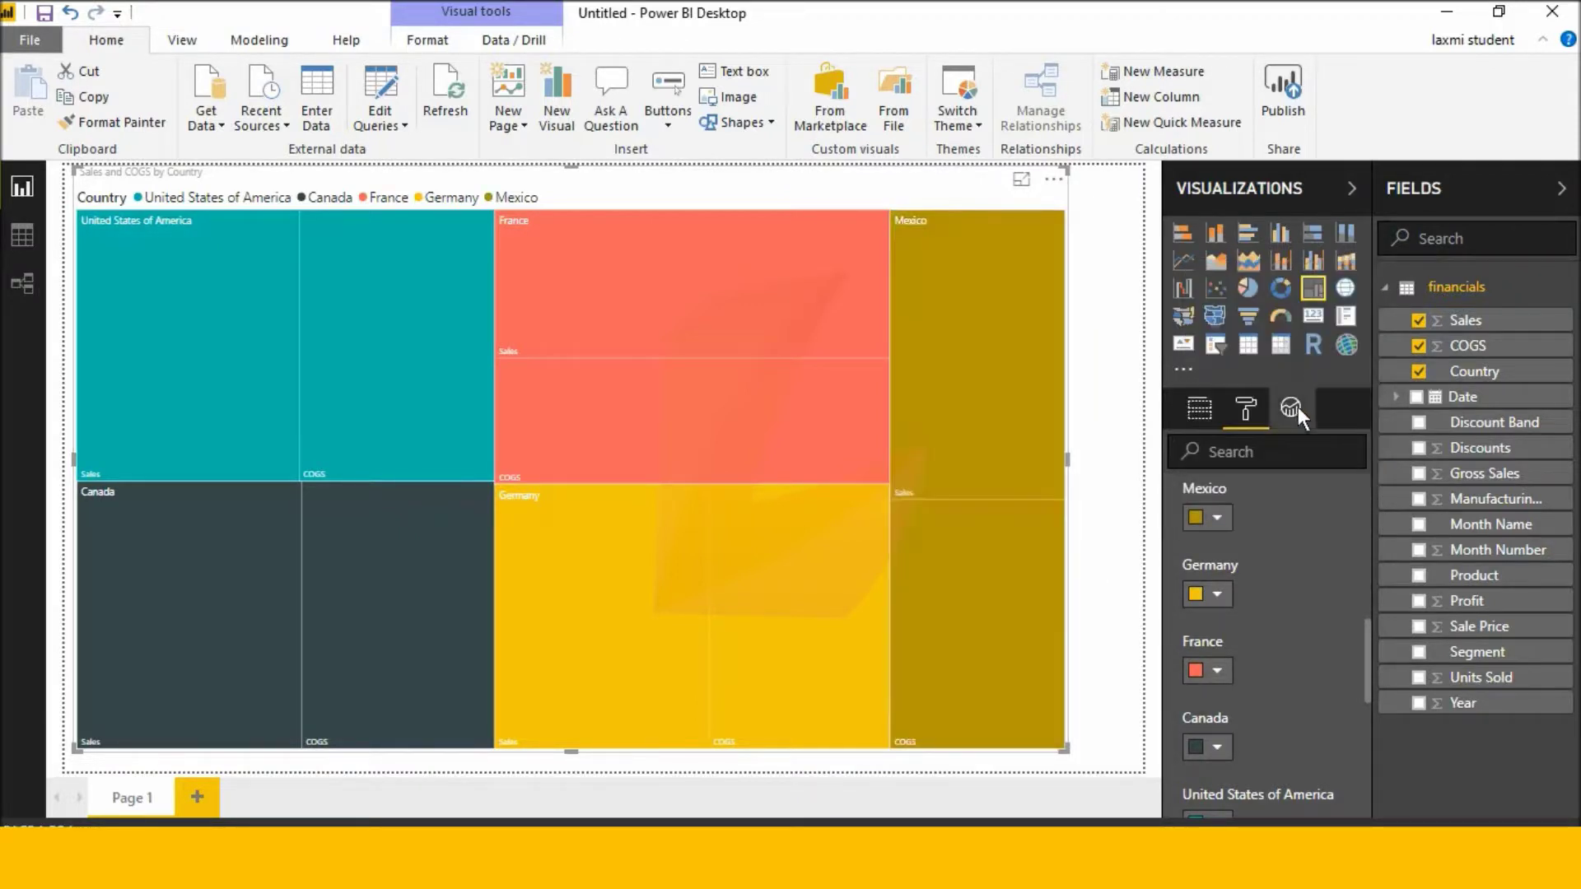
{"action": "left_click", "coordinate": [1216, 517]}
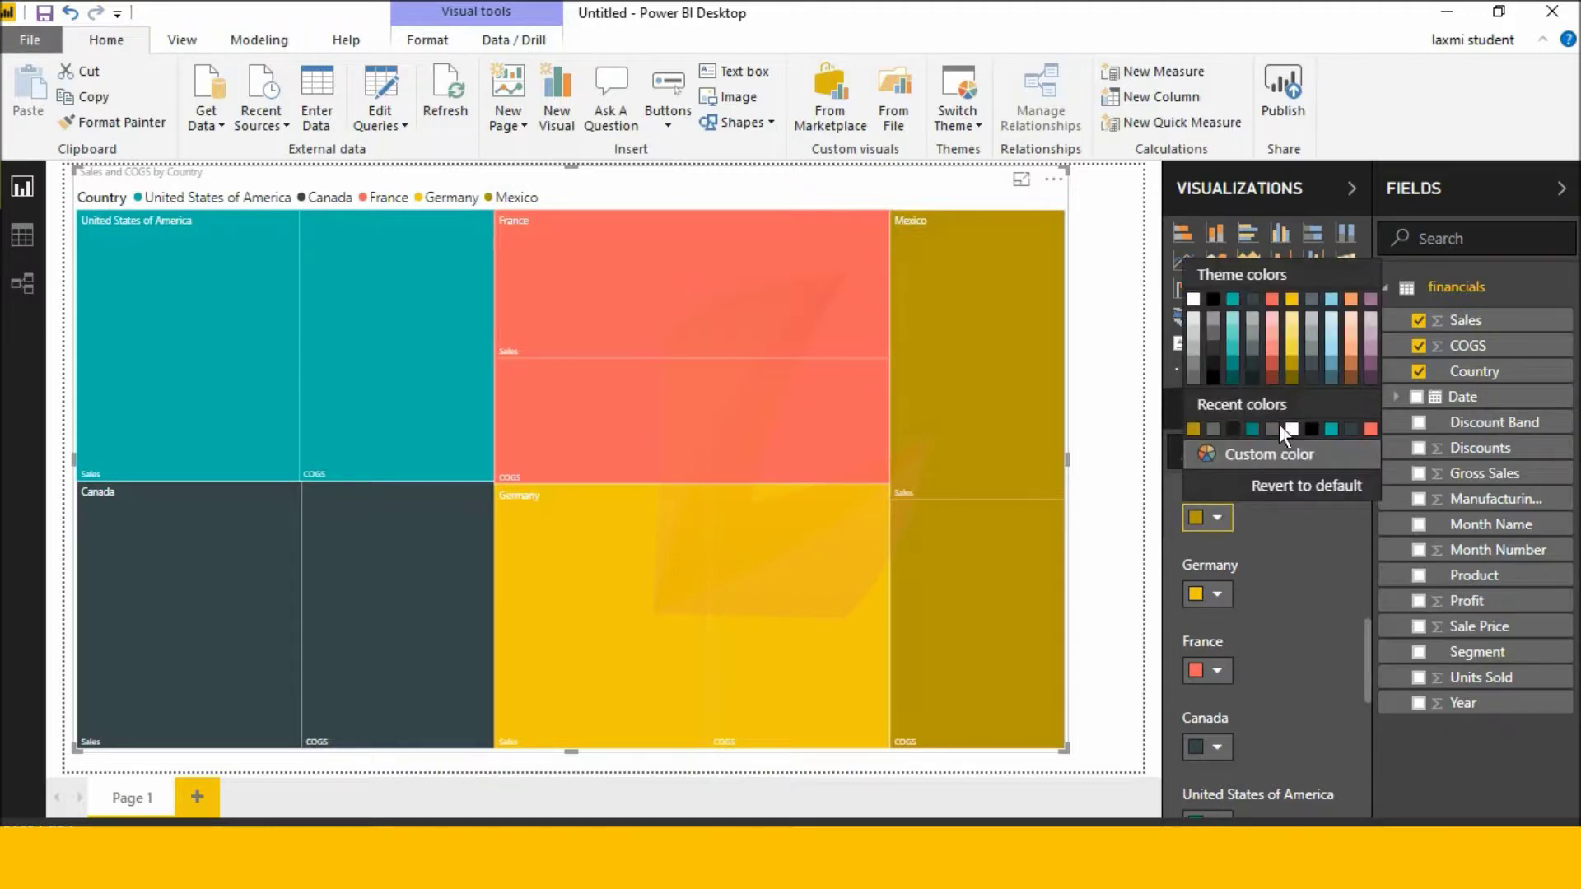
{"action": "left_click", "coordinate": [1215, 349]}
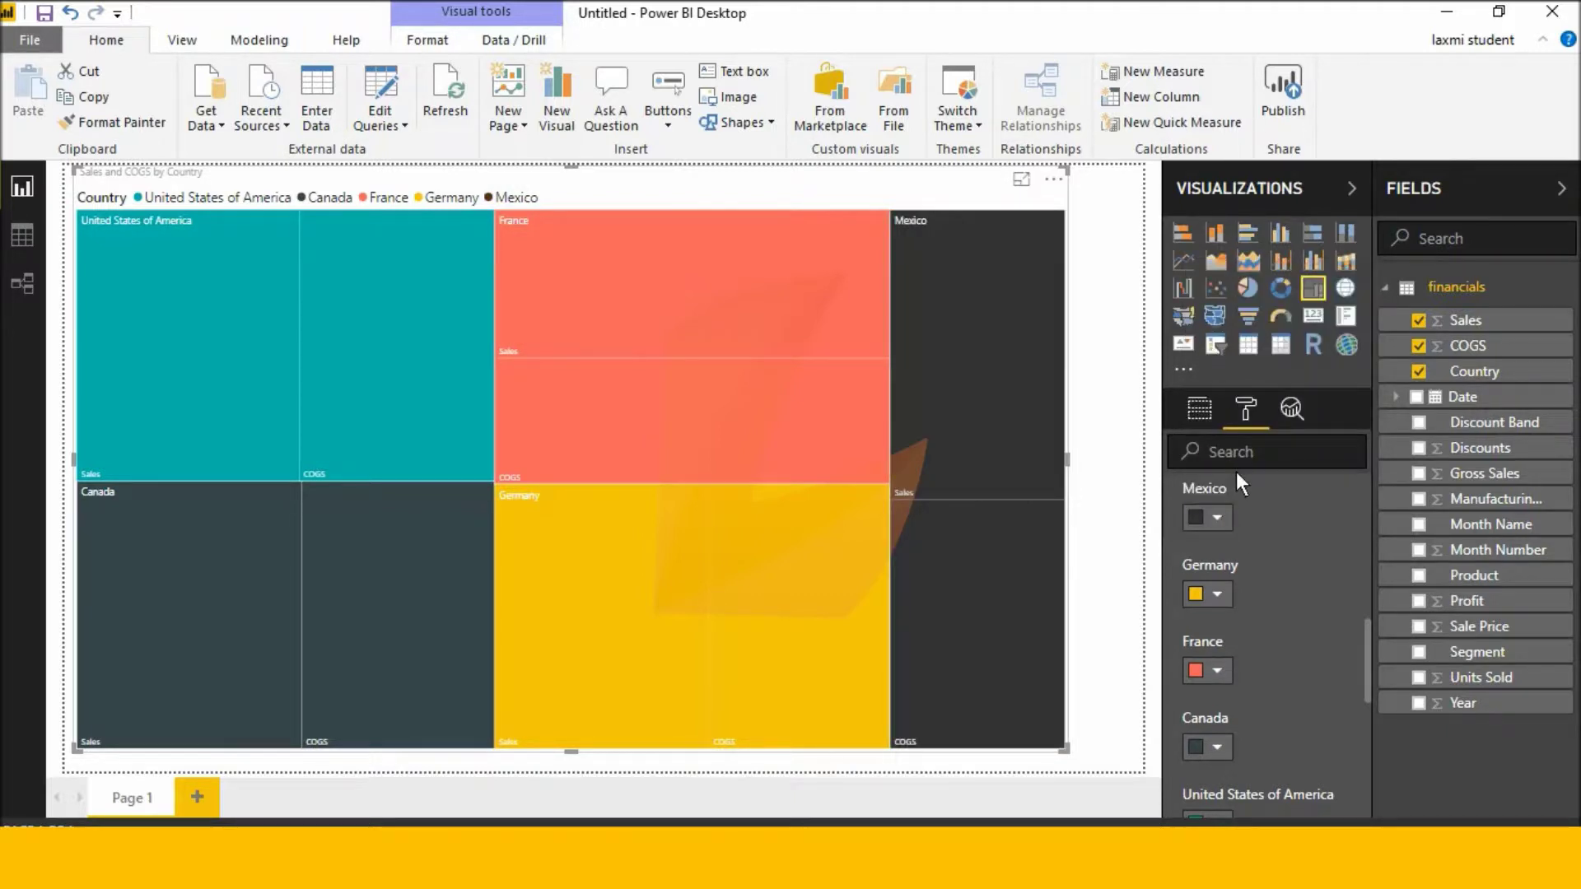
{"action": "left_click", "coordinate": [1211, 514]}
{"action": "left_click", "coordinate": [1363, 362]}
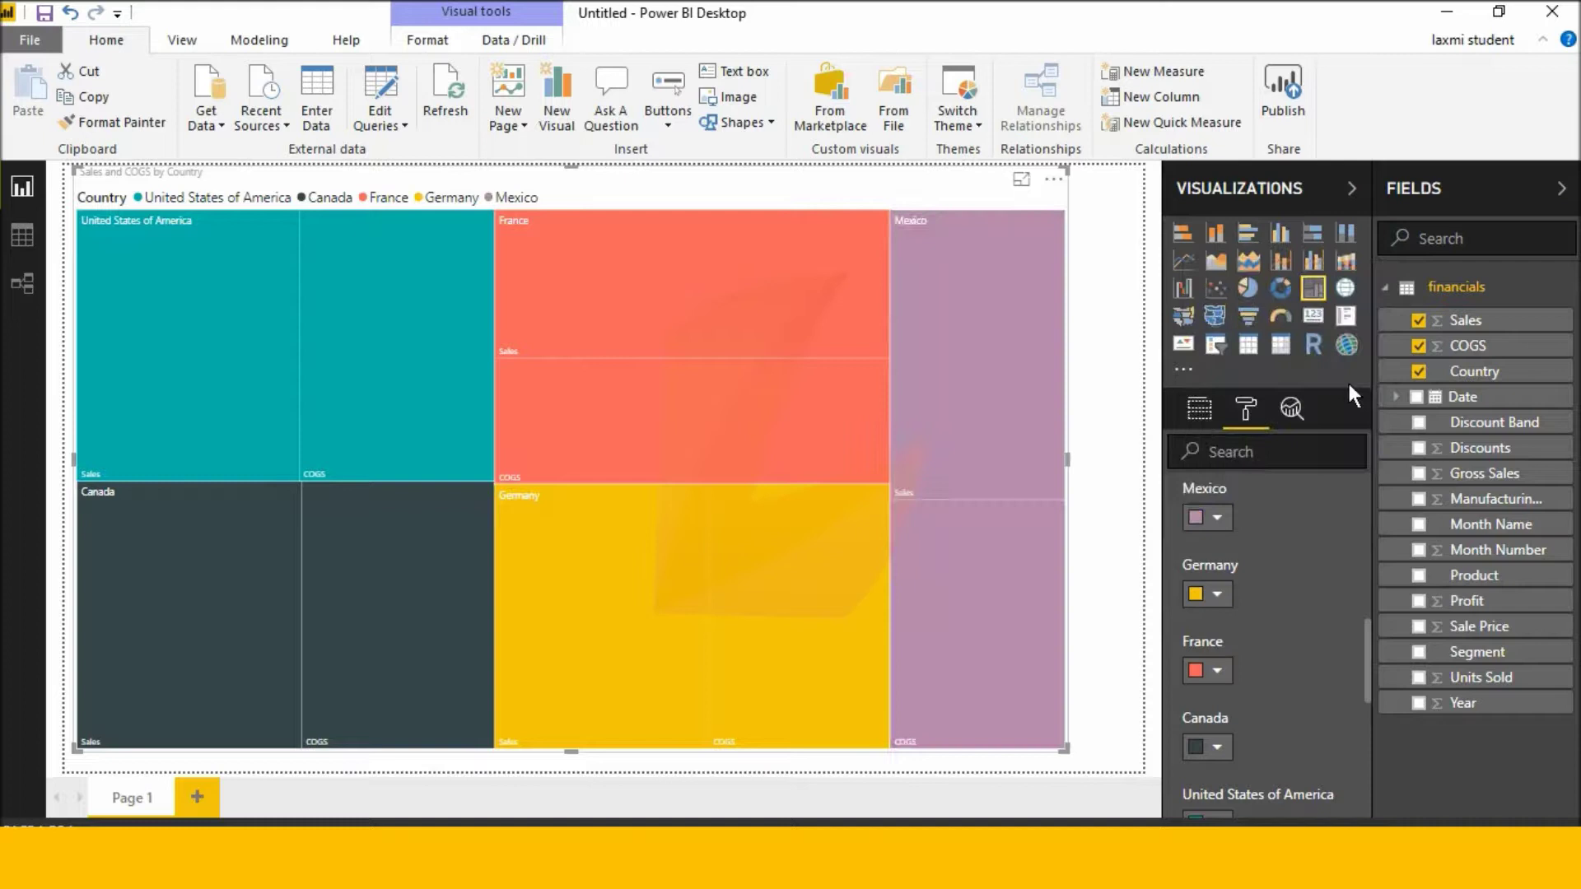
{"action": "scroll", "coordinate": [1276, 528], "scroll_direction": "down", "scroll_amount": 3}
{"action": "scroll", "coordinate": [1274, 565], "scroll_direction": "up", "scroll_amount": 2}
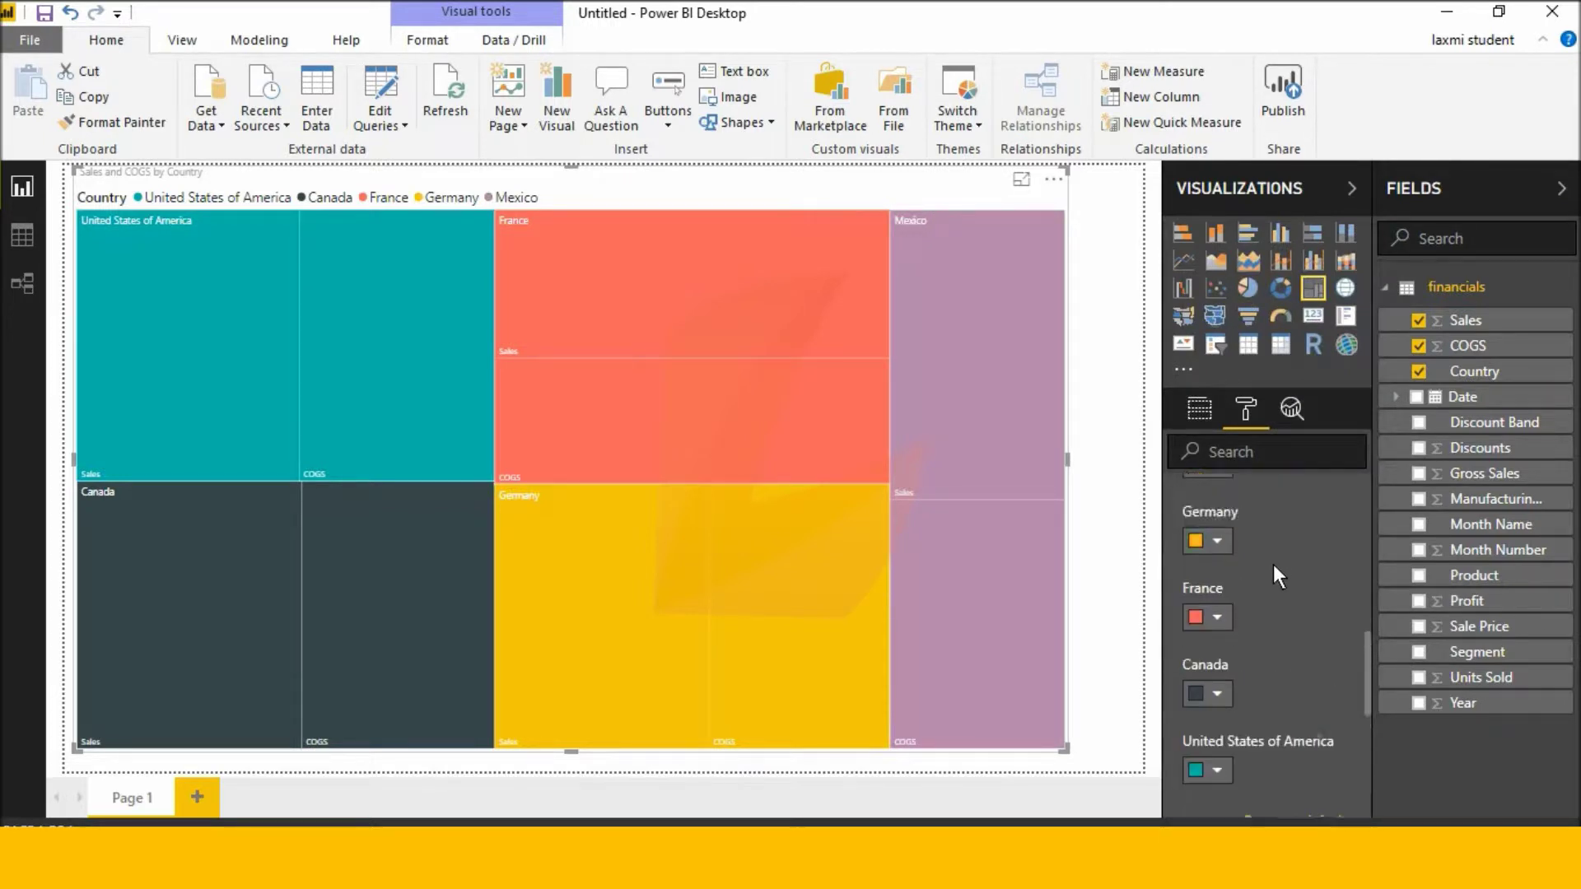
{"action": "scroll", "coordinate": [1256, 593], "scroll_direction": "down", "scroll_amount": 3}
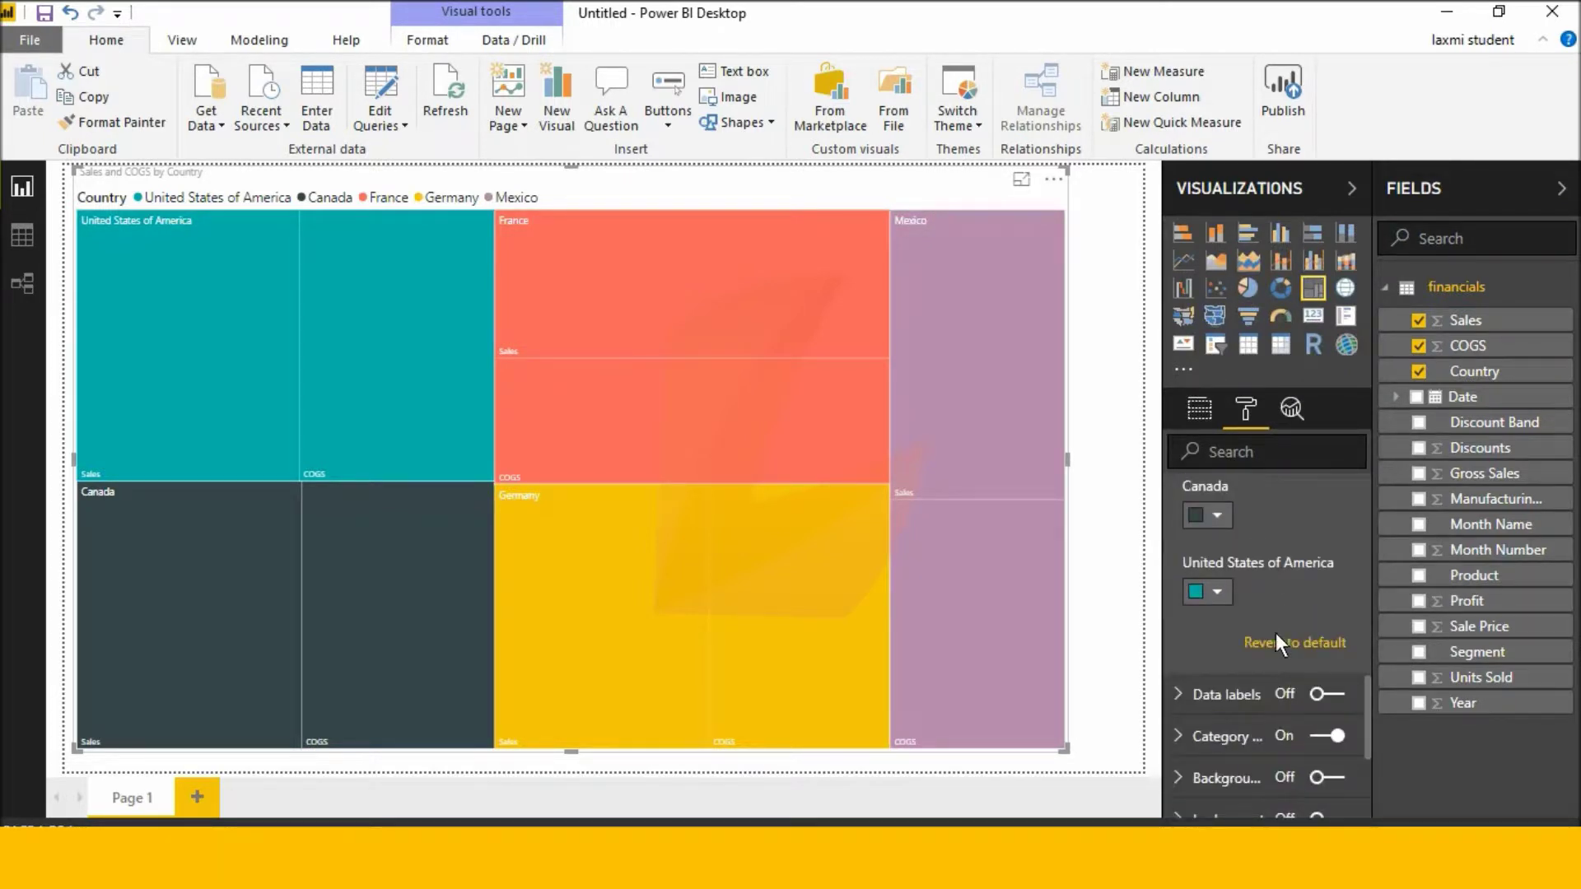
{"action": "scroll", "coordinate": [1277, 633], "scroll_direction": "down", "scroll_amount": 3}
Switch treemap data labels on so each tile shows values like 20.95M
{"action": "left_click", "coordinate": [1318, 578]}
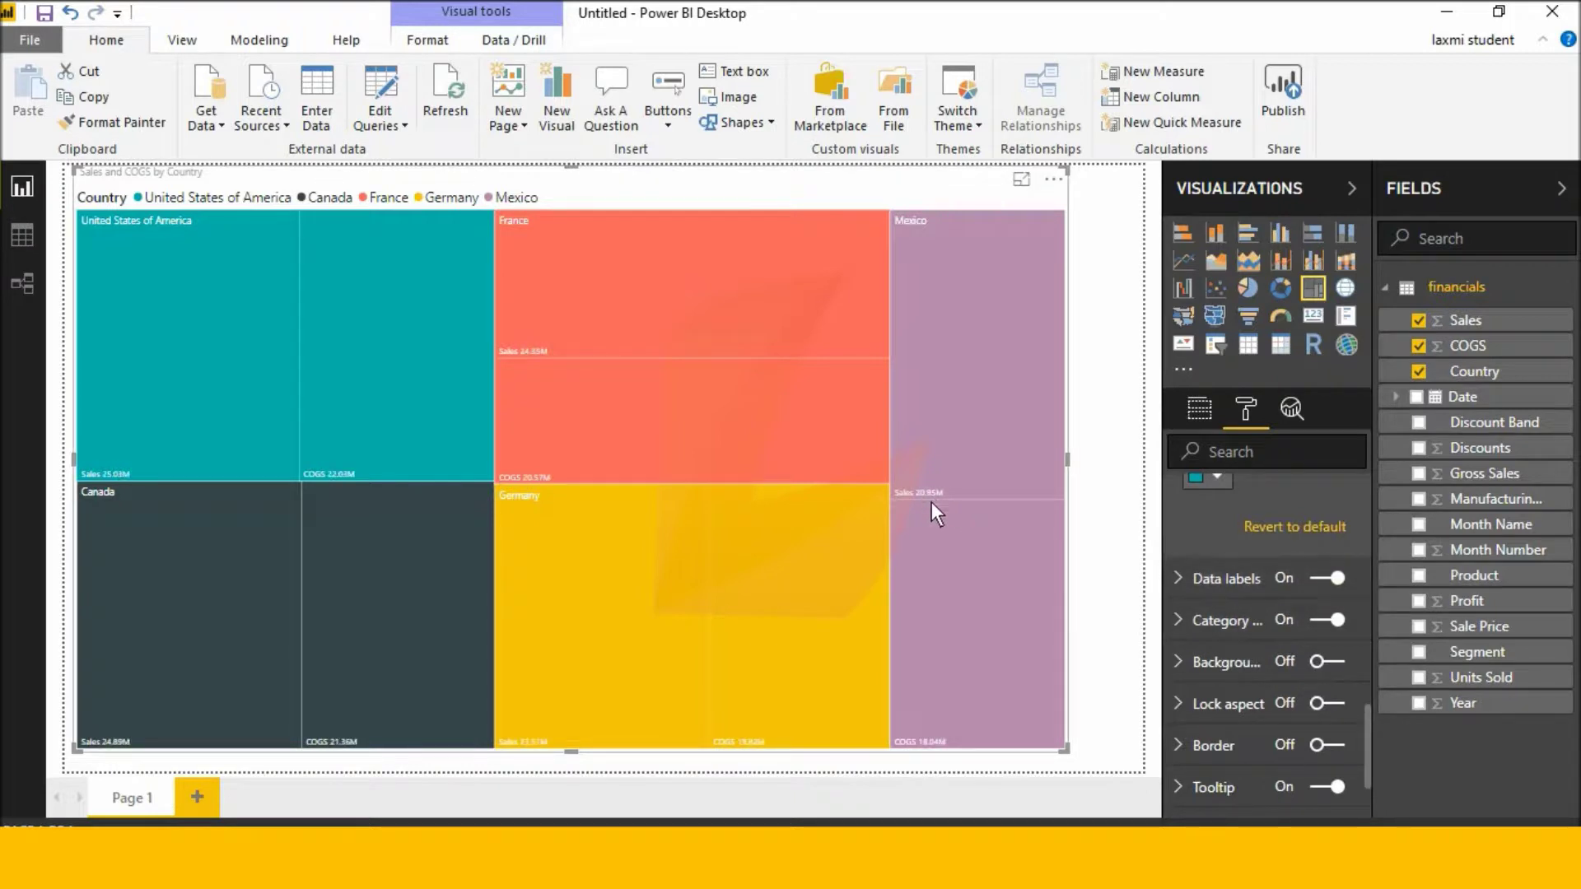
{"action": "mouse_move", "coordinate": [932, 502]}
{"action": "mouse_move", "coordinate": [619, 338]}
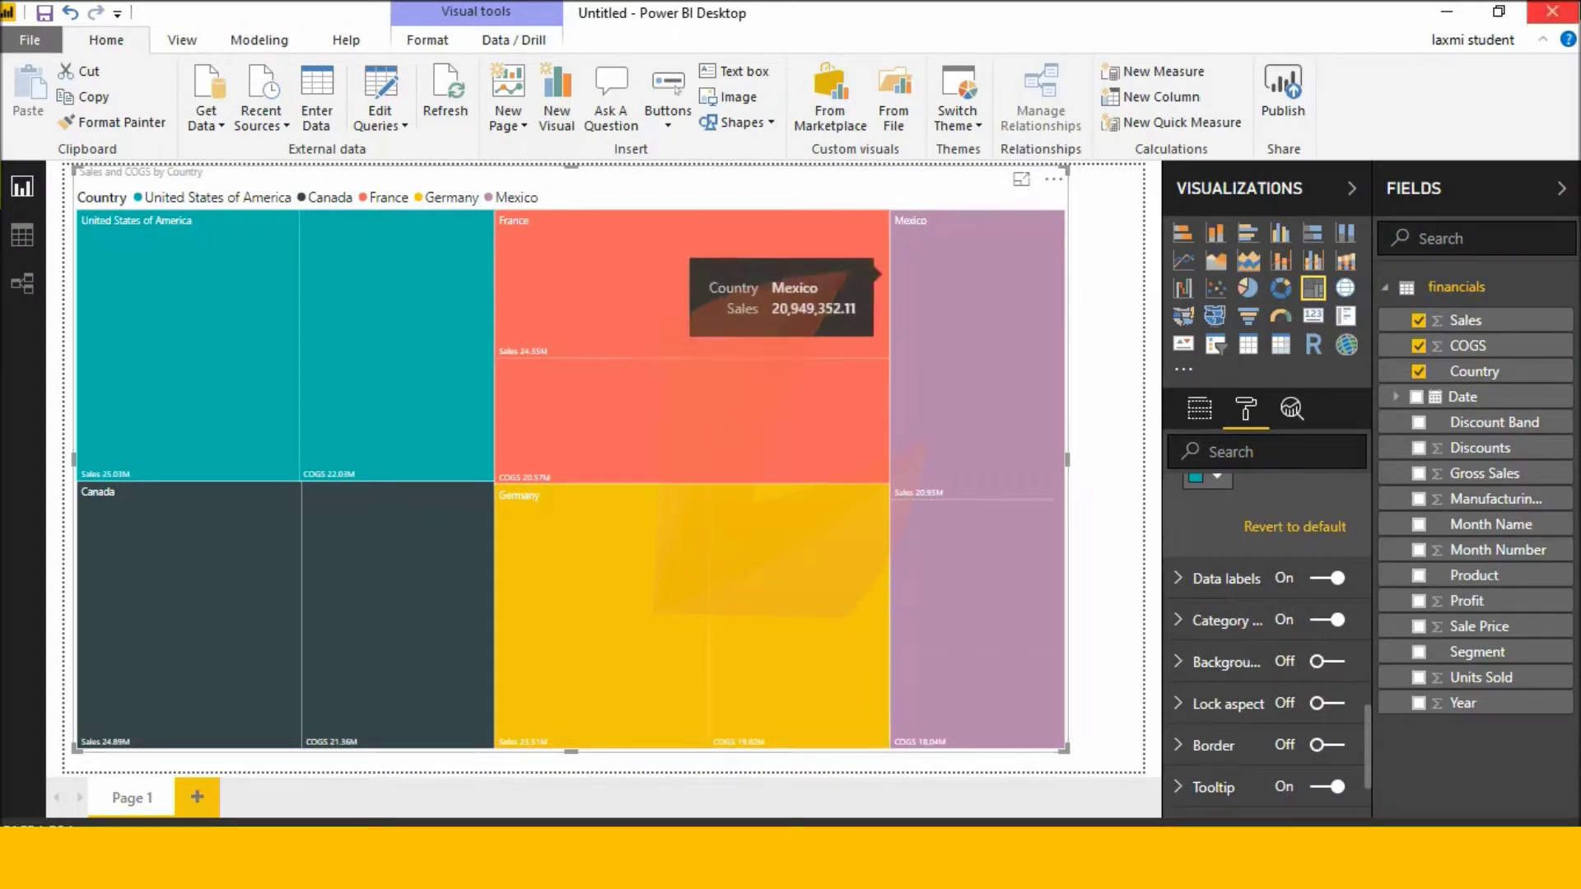
{"action": "mouse_move", "coordinate": [642, 606]}
{"action": "mouse_move", "coordinate": [581, 483]}
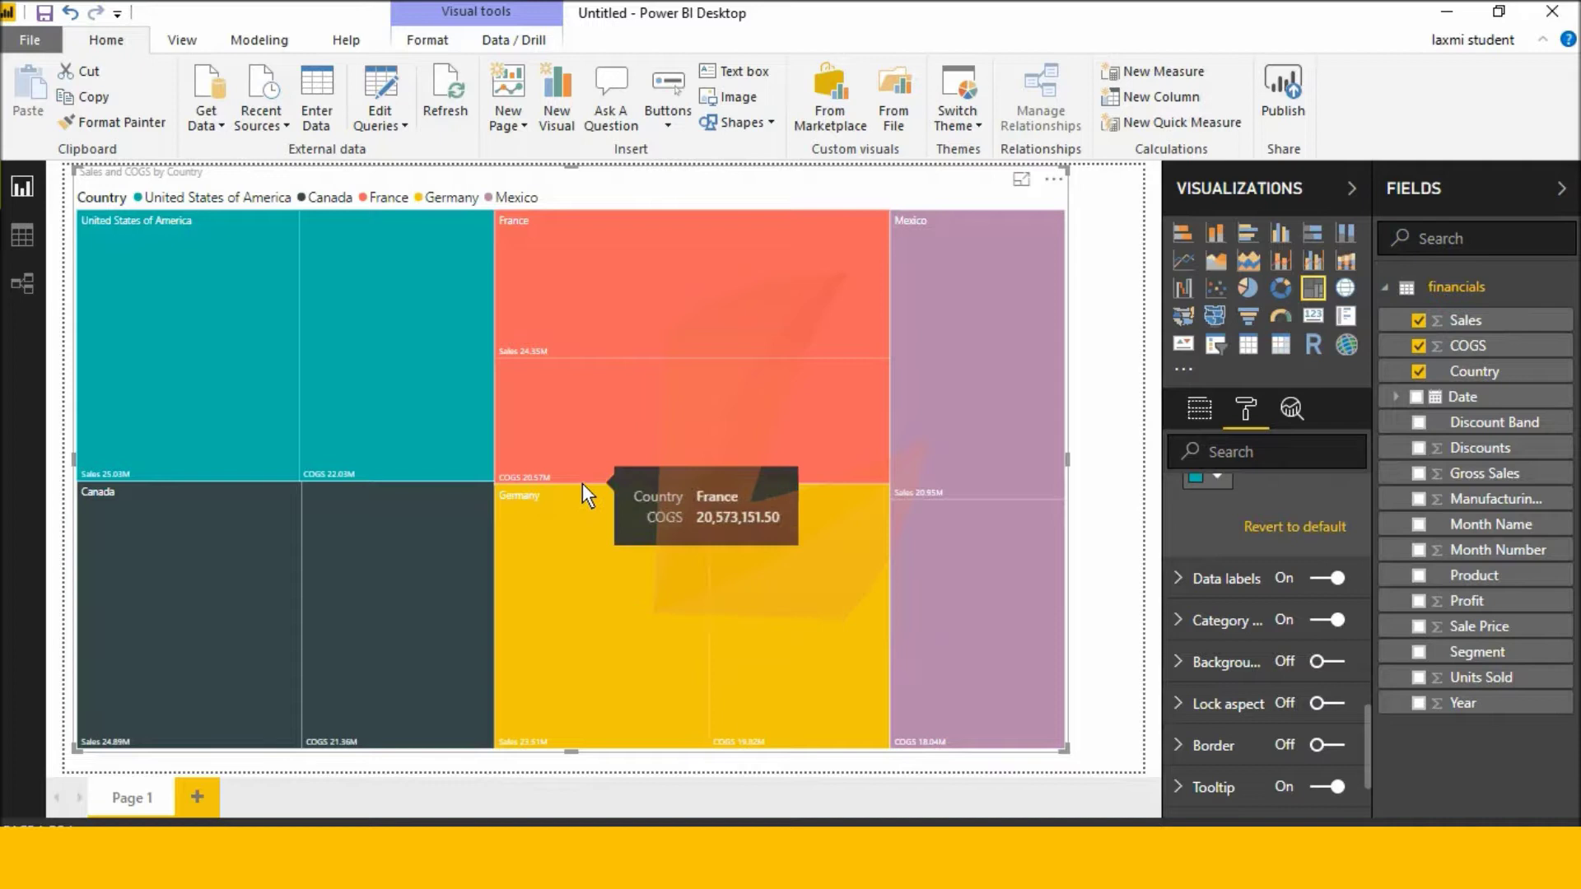
{"action": "mouse_move", "coordinate": [223, 459]}
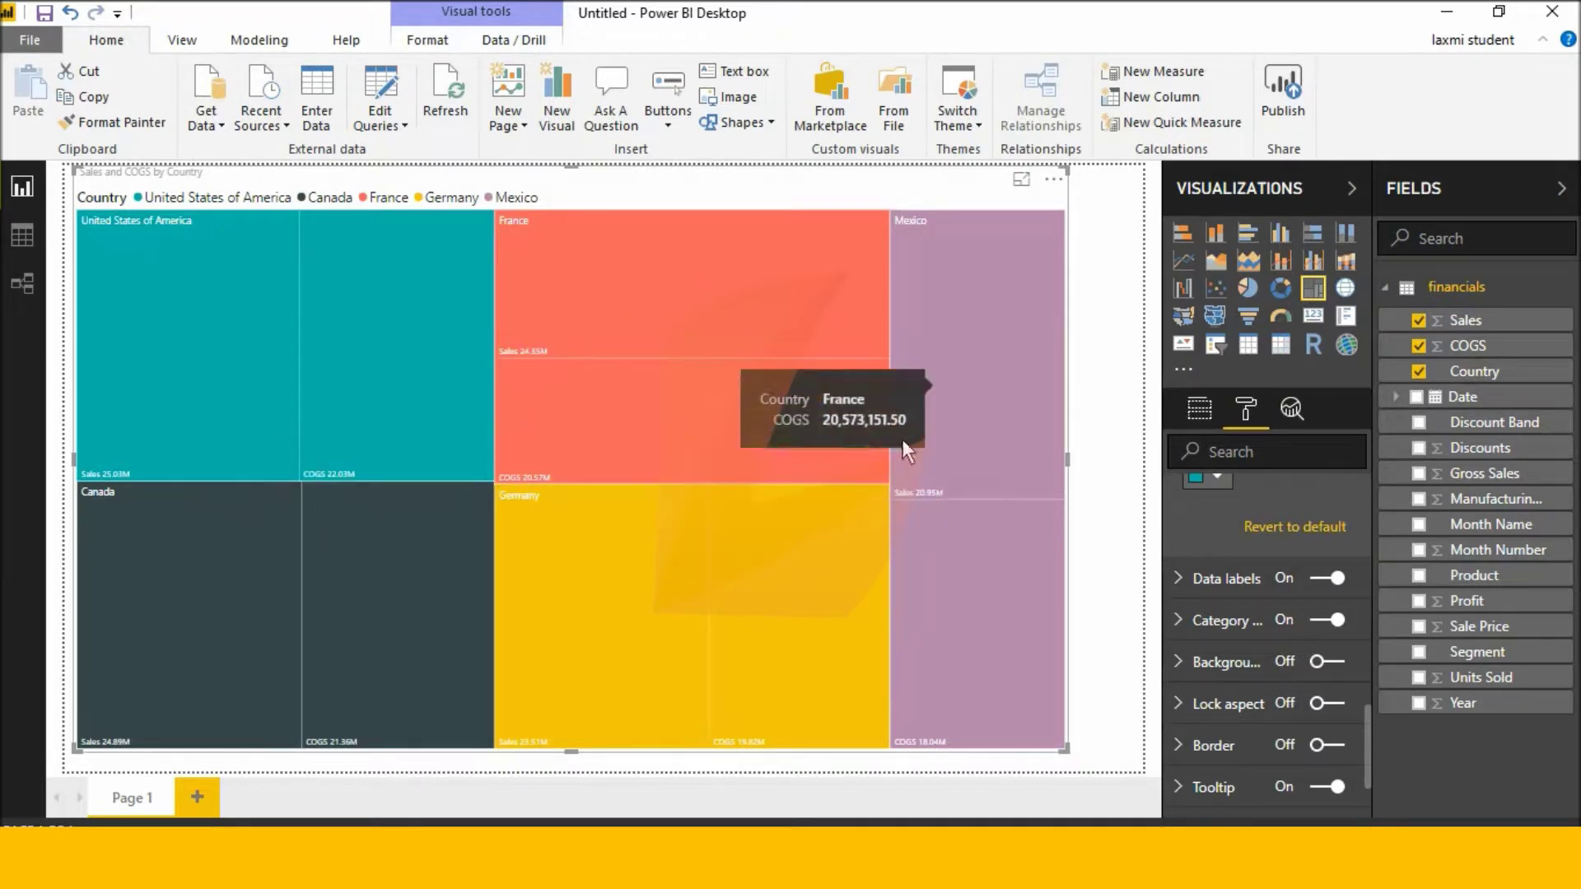
Set the data label display units to Thousands after trying None
{"action": "left_click", "coordinate": [1205, 581]}
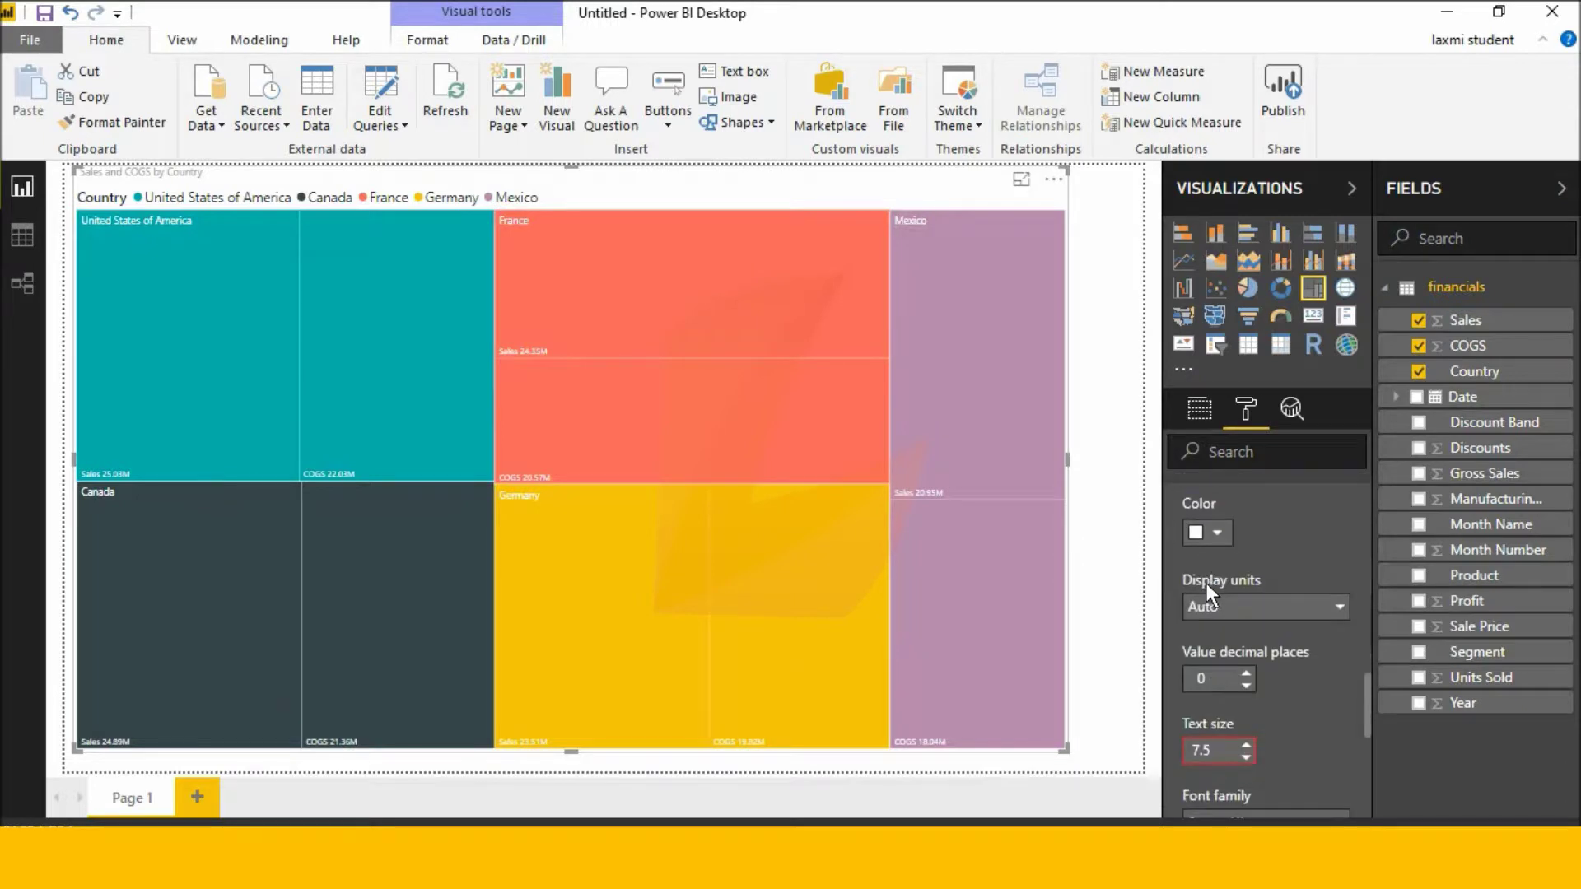
{"action": "left_click", "coordinate": [1205, 535]}
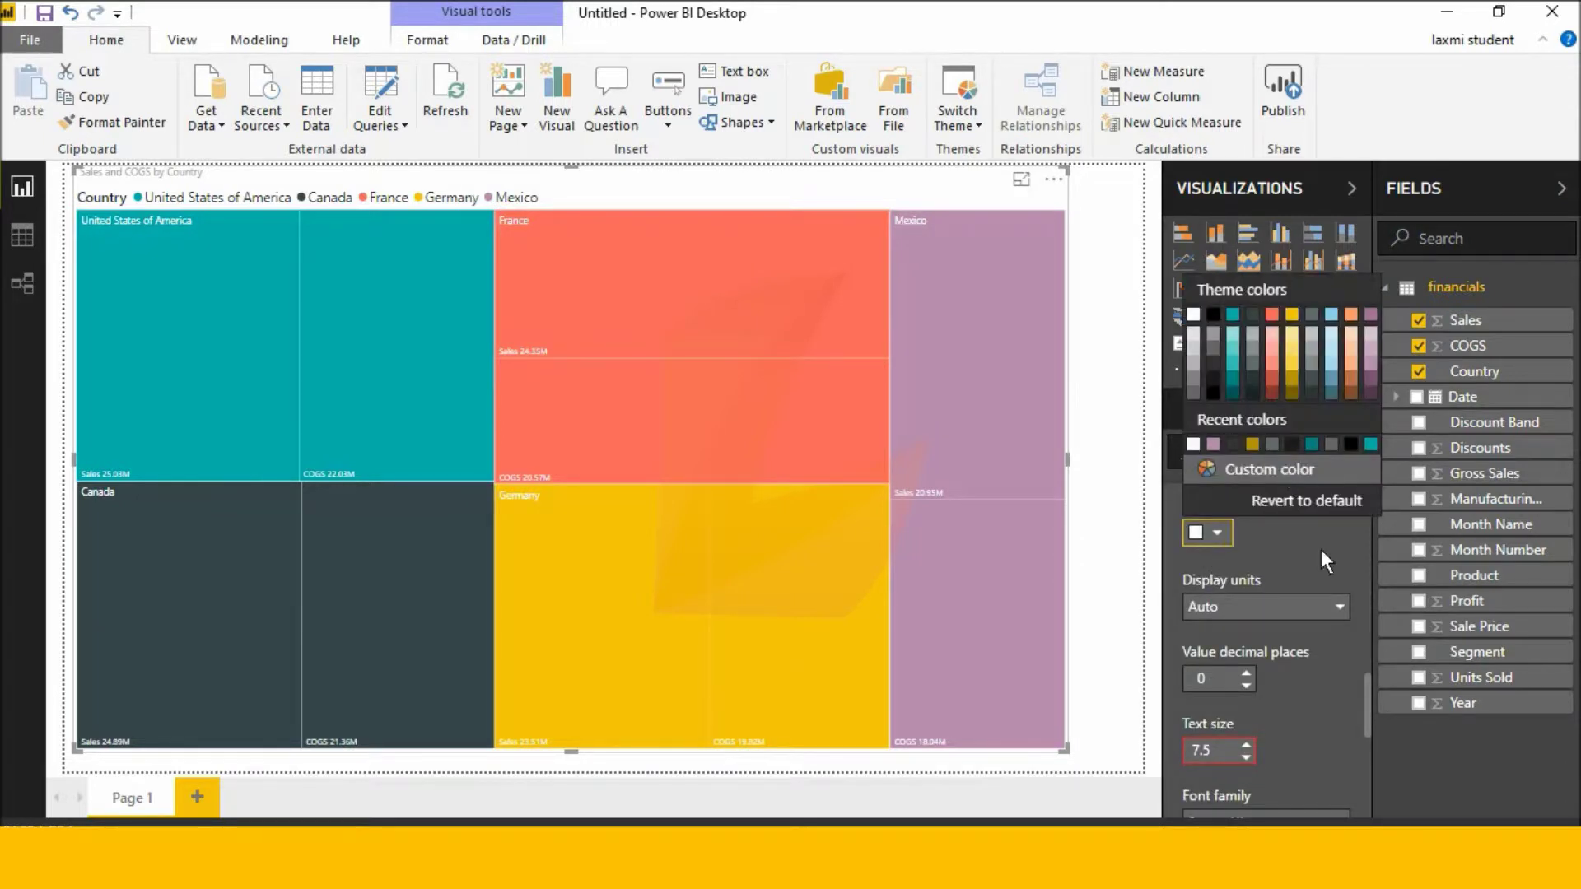
{"action": "left_click", "coordinate": [1311, 605]}
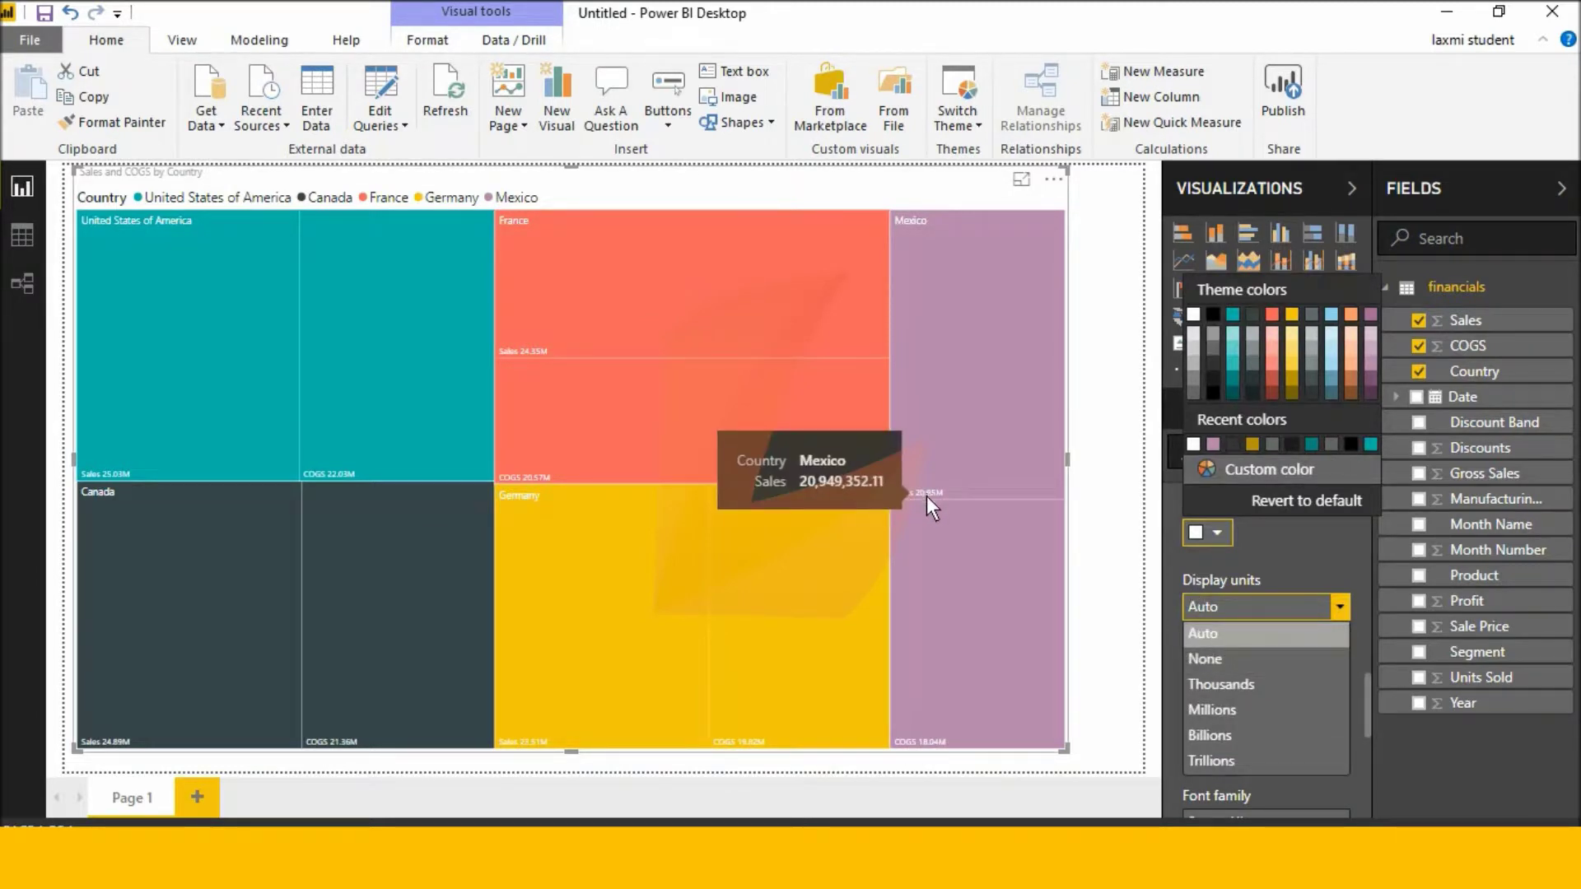
{"action": "left_click", "coordinate": [1241, 659]}
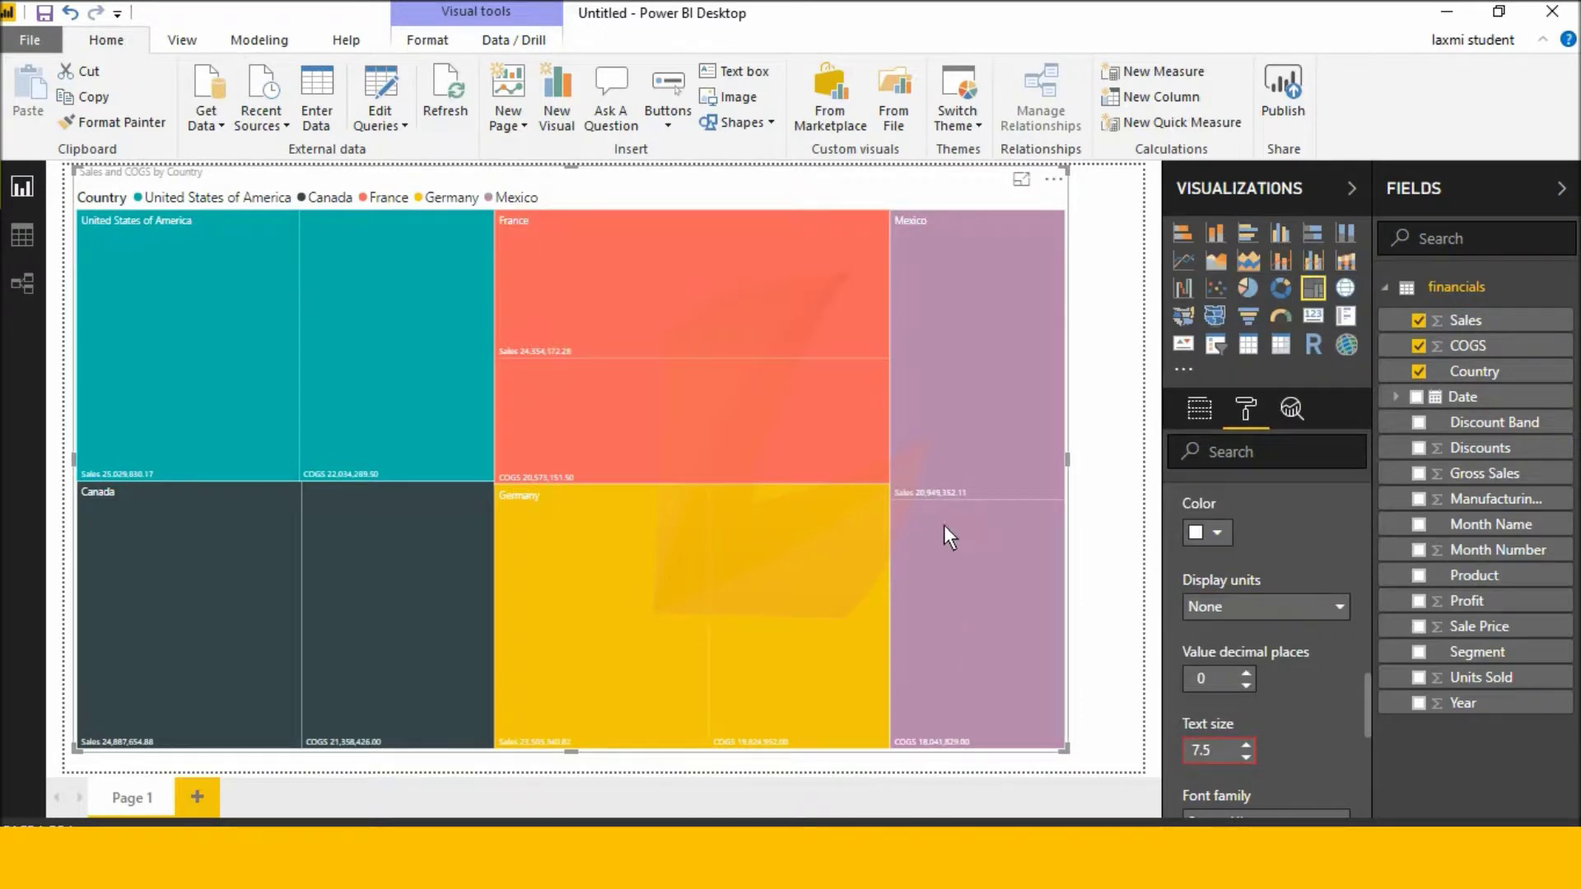
{"action": "left_click", "coordinate": [1335, 604]}
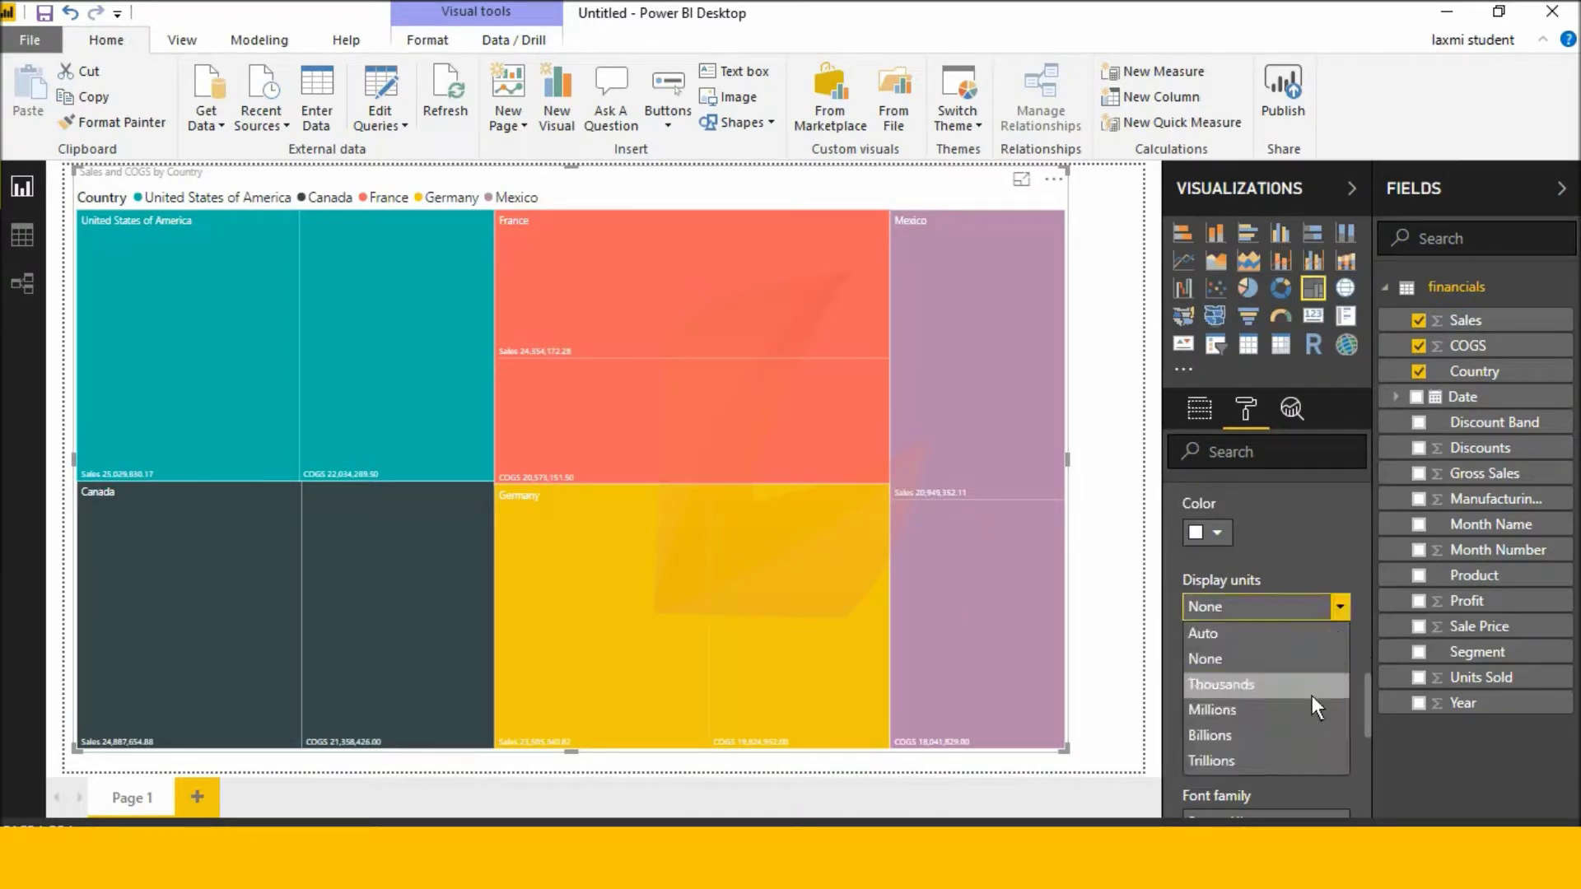
{"action": "left_click", "coordinate": [1312, 695]}
{"action": "scroll", "coordinate": [1312, 696], "scroll_direction": "down", "scroll_amount": 3}
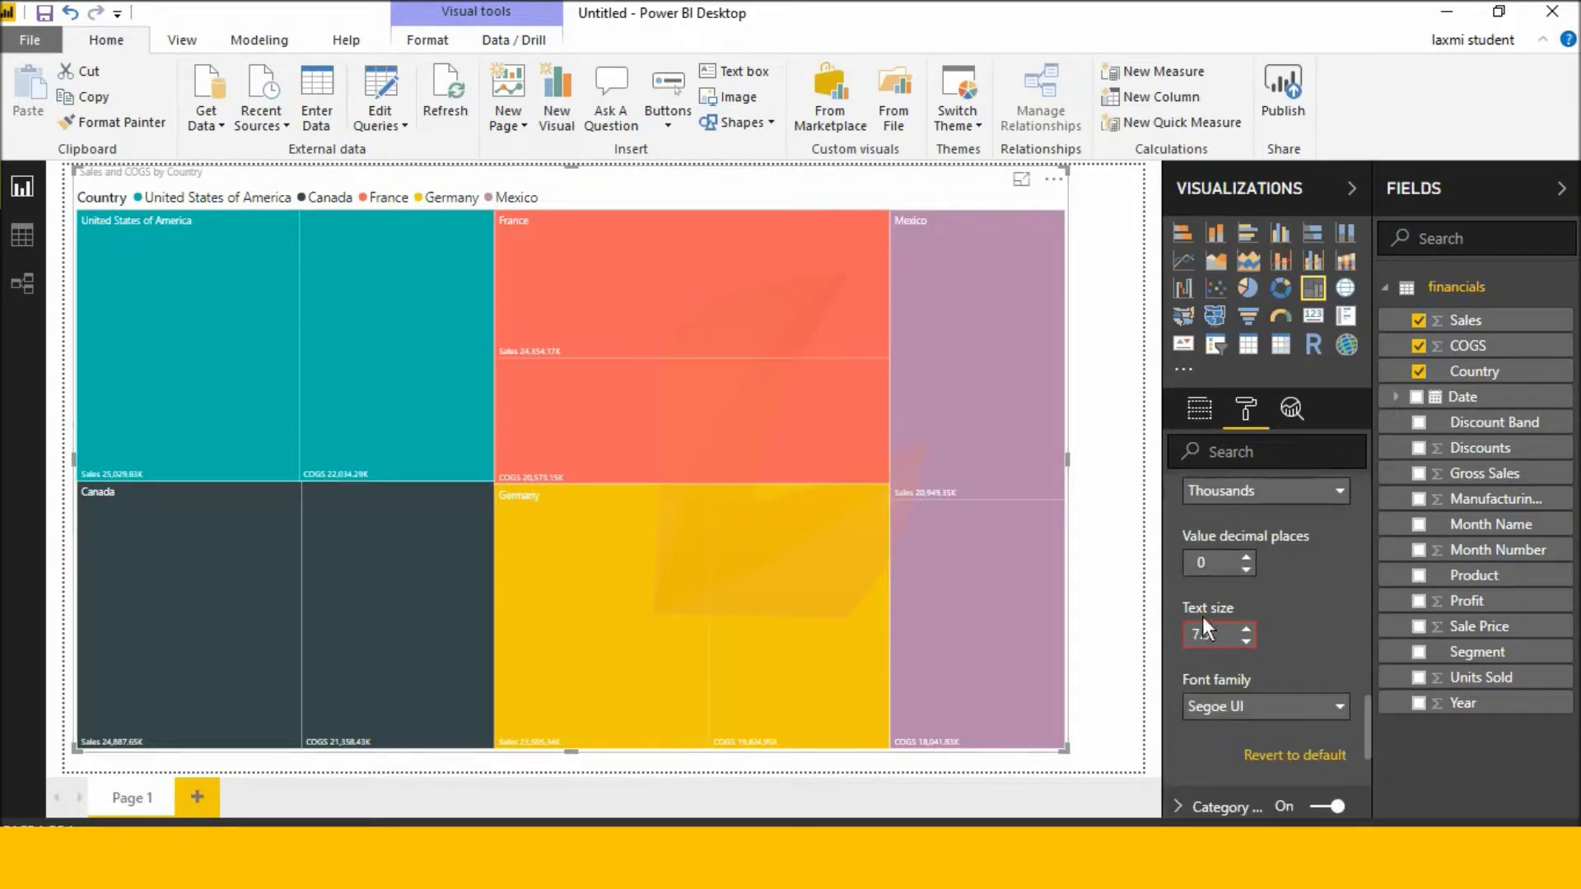
Step the label value decimal places up to 7, then back down to 0
{"action": "left_click", "coordinate": [1246, 555]}
{"action": "left_click", "coordinate": [1247, 555]}
{"action": "left_click", "coordinate": [1246, 554]}
{"action": "left_click", "coordinate": [1246, 555]}
{"action": "left_click", "coordinate": [1247, 554]}
{"action": "left_click", "coordinate": [1246, 554]}
{"action": "left_click", "coordinate": [1247, 555]}
{"action": "left_click", "coordinate": [1246, 555]}
{"action": "left_click", "coordinate": [1247, 555]}
{"action": "left_click", "coordinate": [1246, 555]}
{"action": "left_click", "coordinate": [1246, 554]}
{"action": "left_click", "coordinate": [1247, 555]}
{"action": "left_click", "coordinate": [1247, 555]}
{"action": "left_click", "coordinate": [1246, 554]}
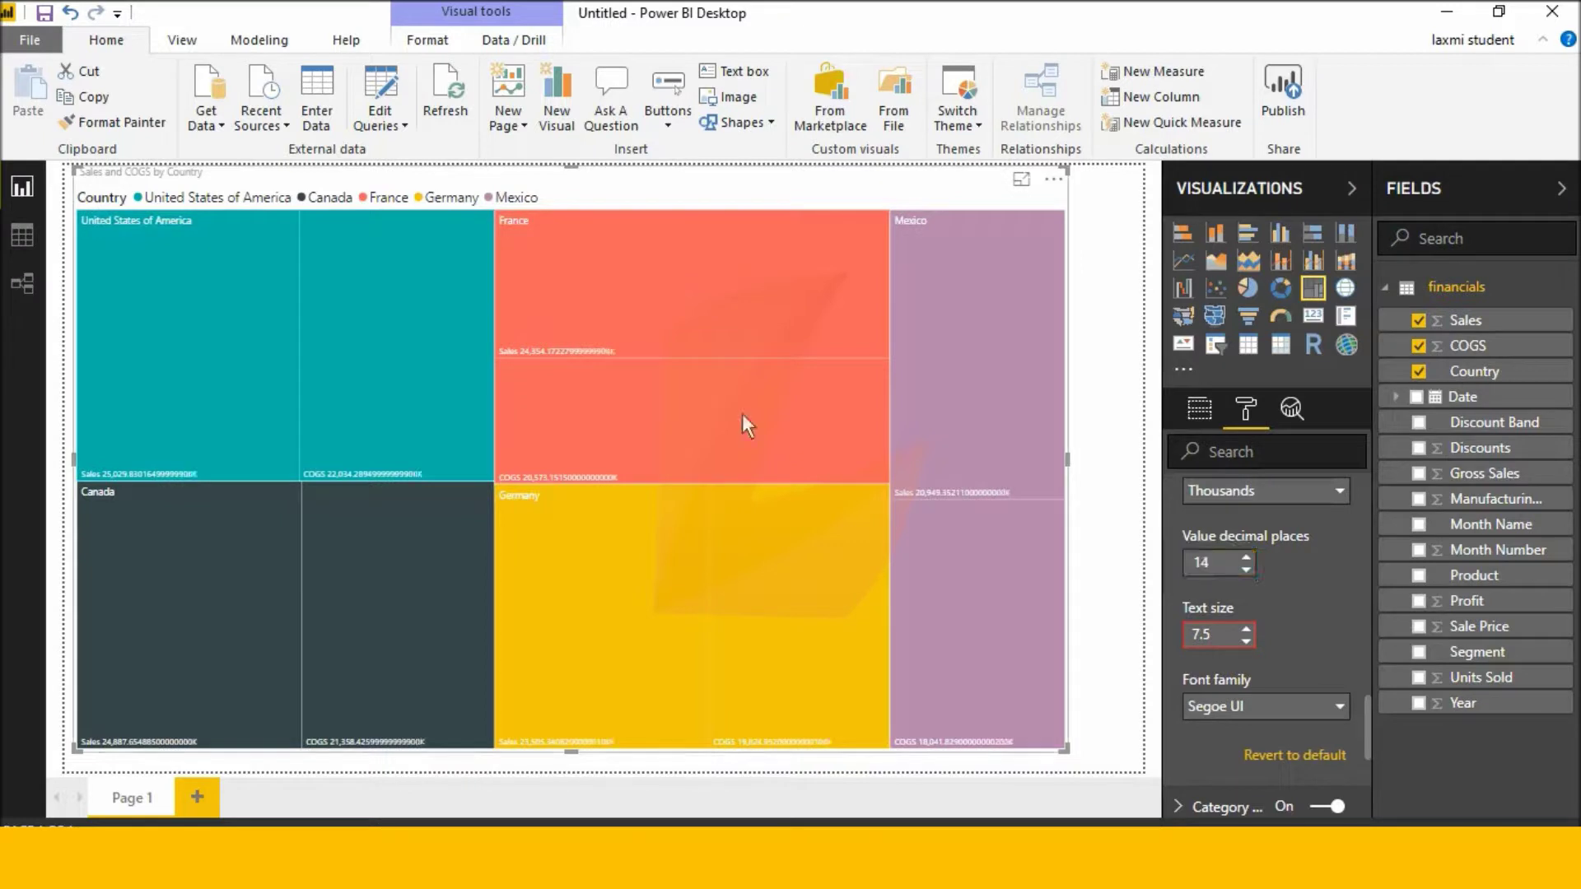
{"action": "left_click", "coordinate": [1245, 569]}
{"action": "left_click", "coordinate": [1245, 569]}
{"action": "left_click", "coordinate": [1245, 569]}
{"action": "left_click", "coordinate": [1246, 570]}
{"action": "left_click", "coordinate": [1245, 570]}
{"action": "left_click", "coordinate": [1245, 570]}
{"action": "left_click", "coordinate": [1246, 570]}
{"action": "left_click", "coordinate": [1246, 570]}
{"action": "left_click", "coordinate": [1245, 570]}
{"action": "left_click", "coordinate": [1245, 570]}
{"action": "left_click", "coordinate": [1246, 569]}
{"action": "left_click", "coordinate": [1246, 570]}
Keep Segoe UI as the data label font
{"action": "scroll", "coordinate": [1269, 643], "scroll_direction": "down", "scroll_amount": 3}
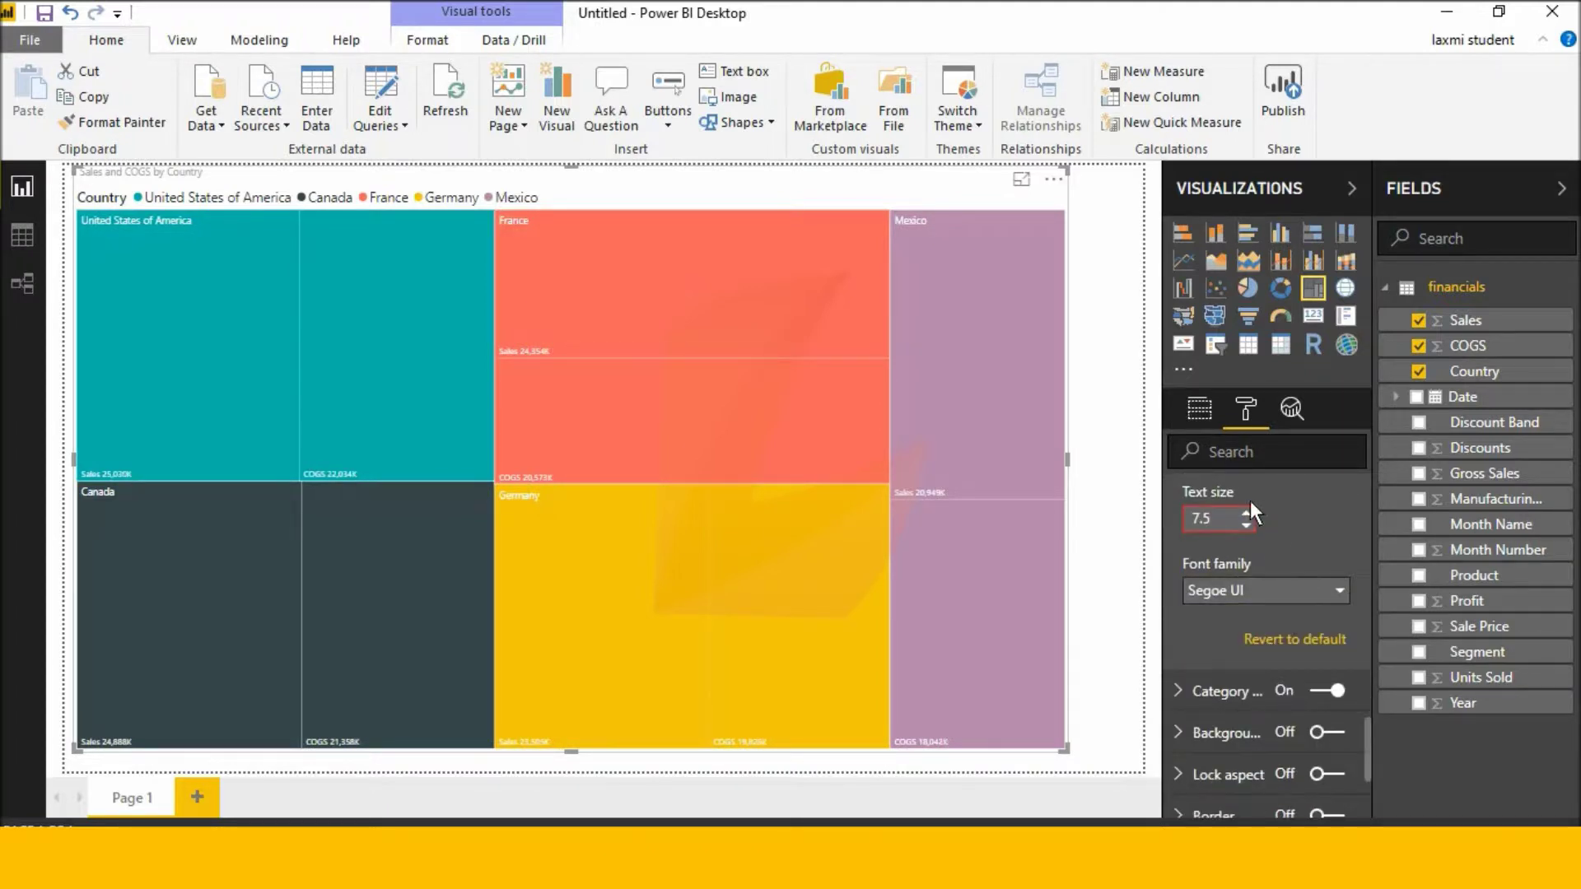
{"action": "left_click", "coordinate": [1309, 589]}
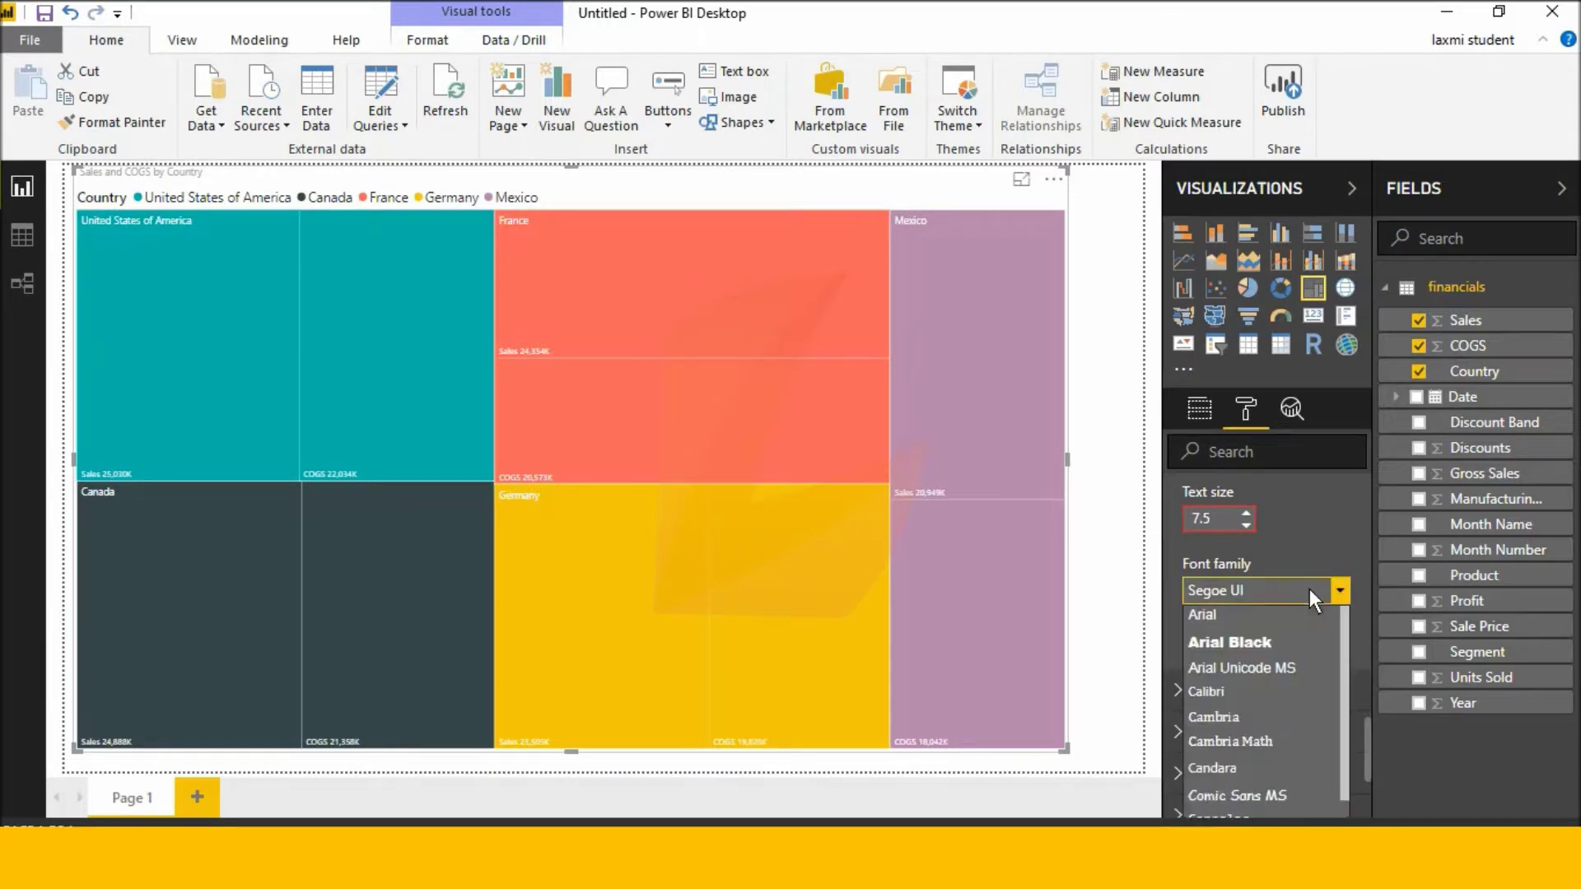
{"action": "scroll", "coordinate": [1281, 742], "scroll_direction": "down", "scroll_amount": 3}
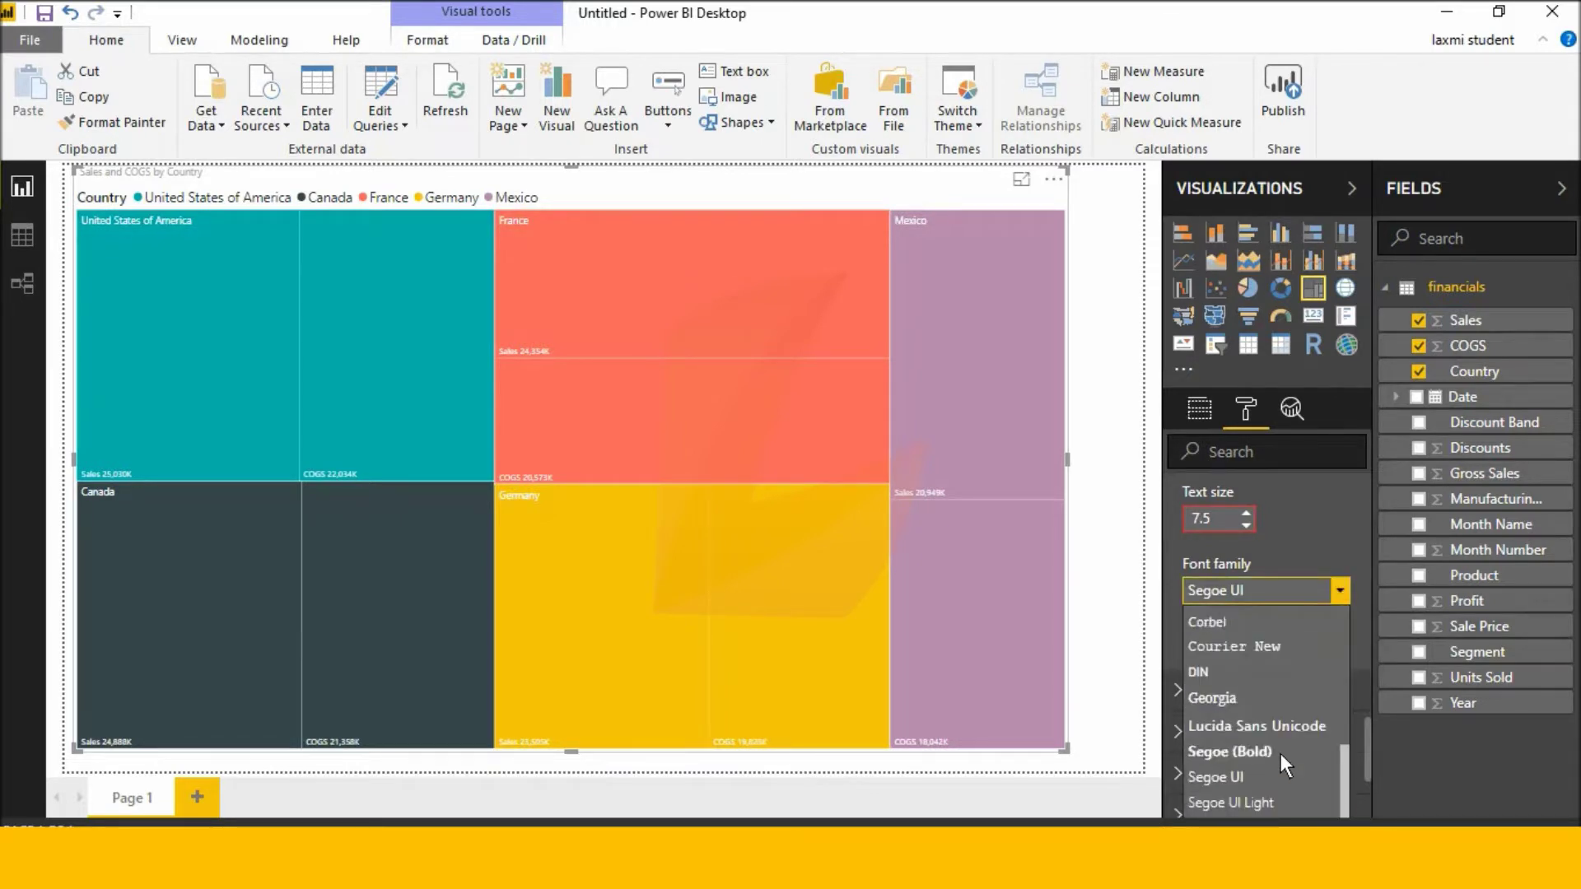
{"action": "left_click", "coordinate": [1320, 588]}
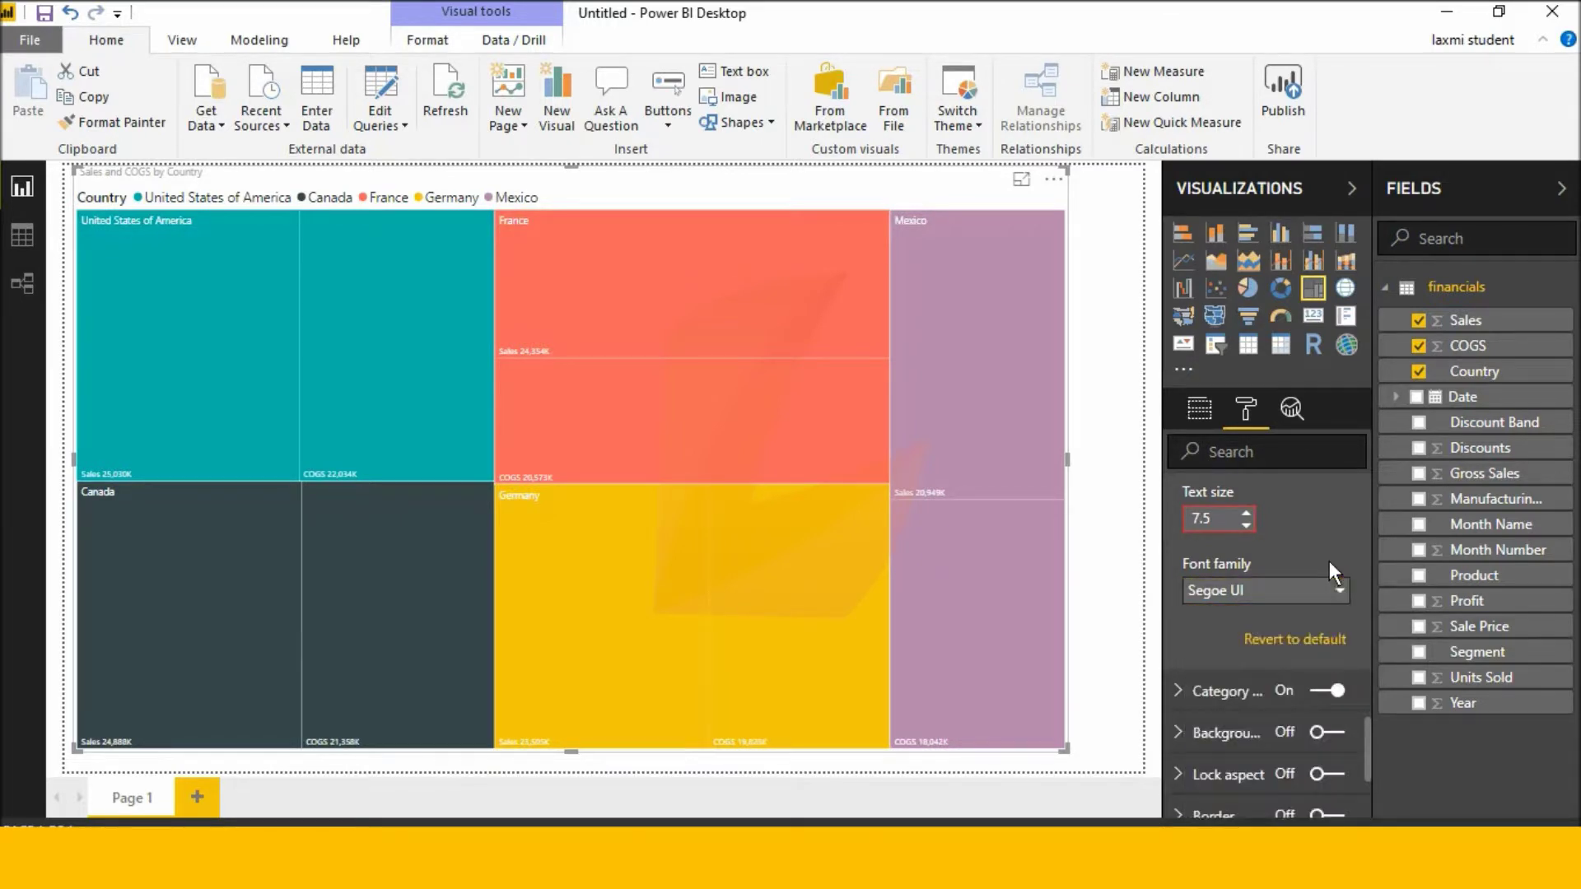
{"action": "left_click", "coordinate": [1202, 693]}
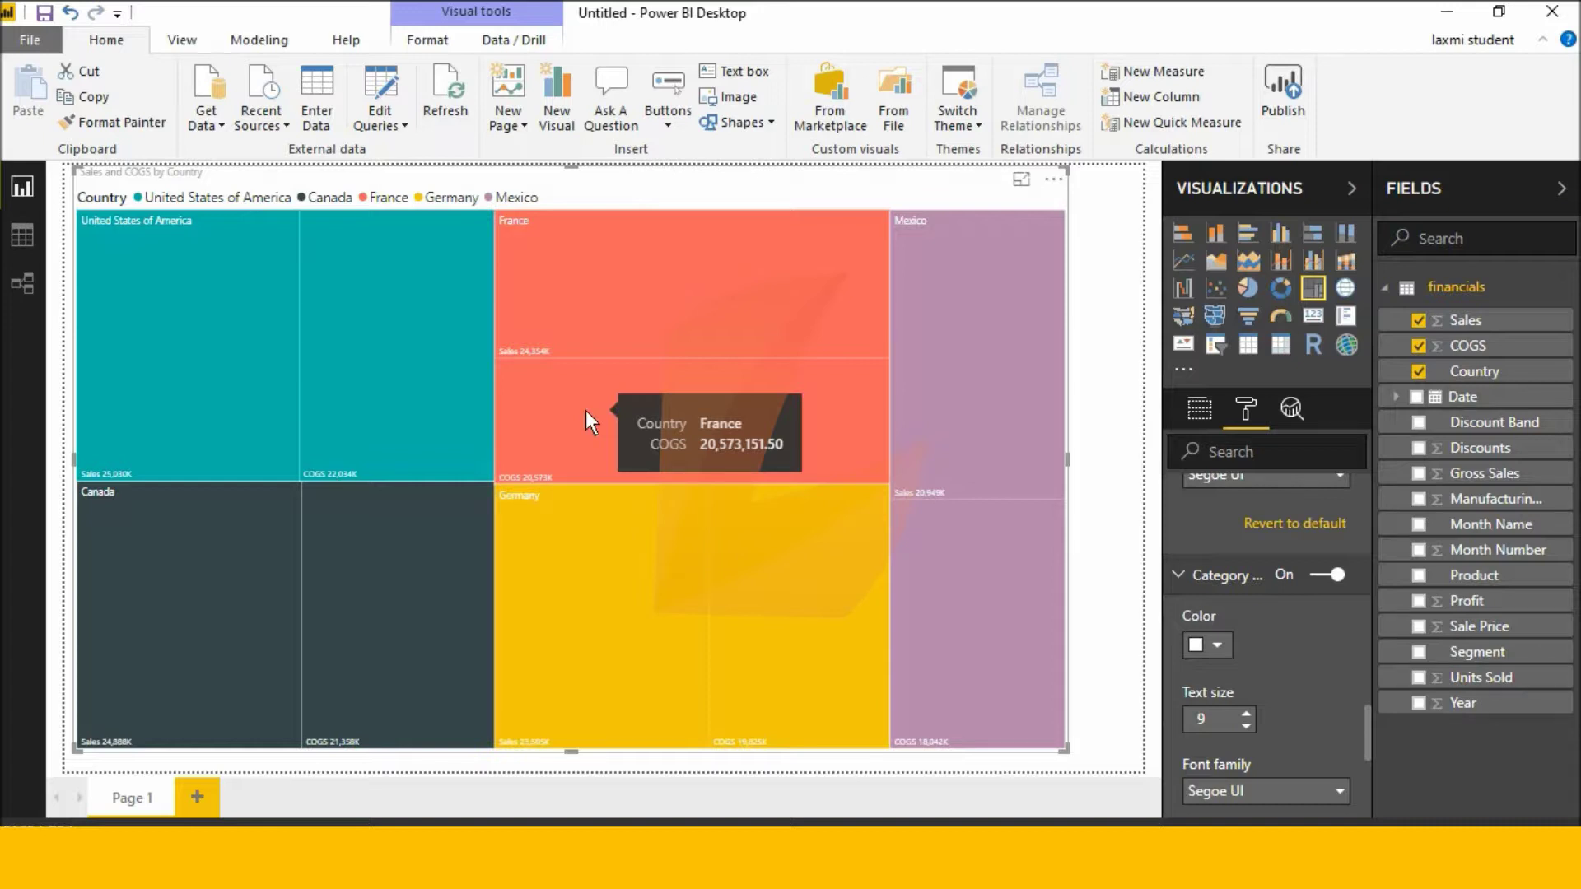
Make the country category labels white after trying teal
{"action": "left_click", "coordinate": [1200, 647]}
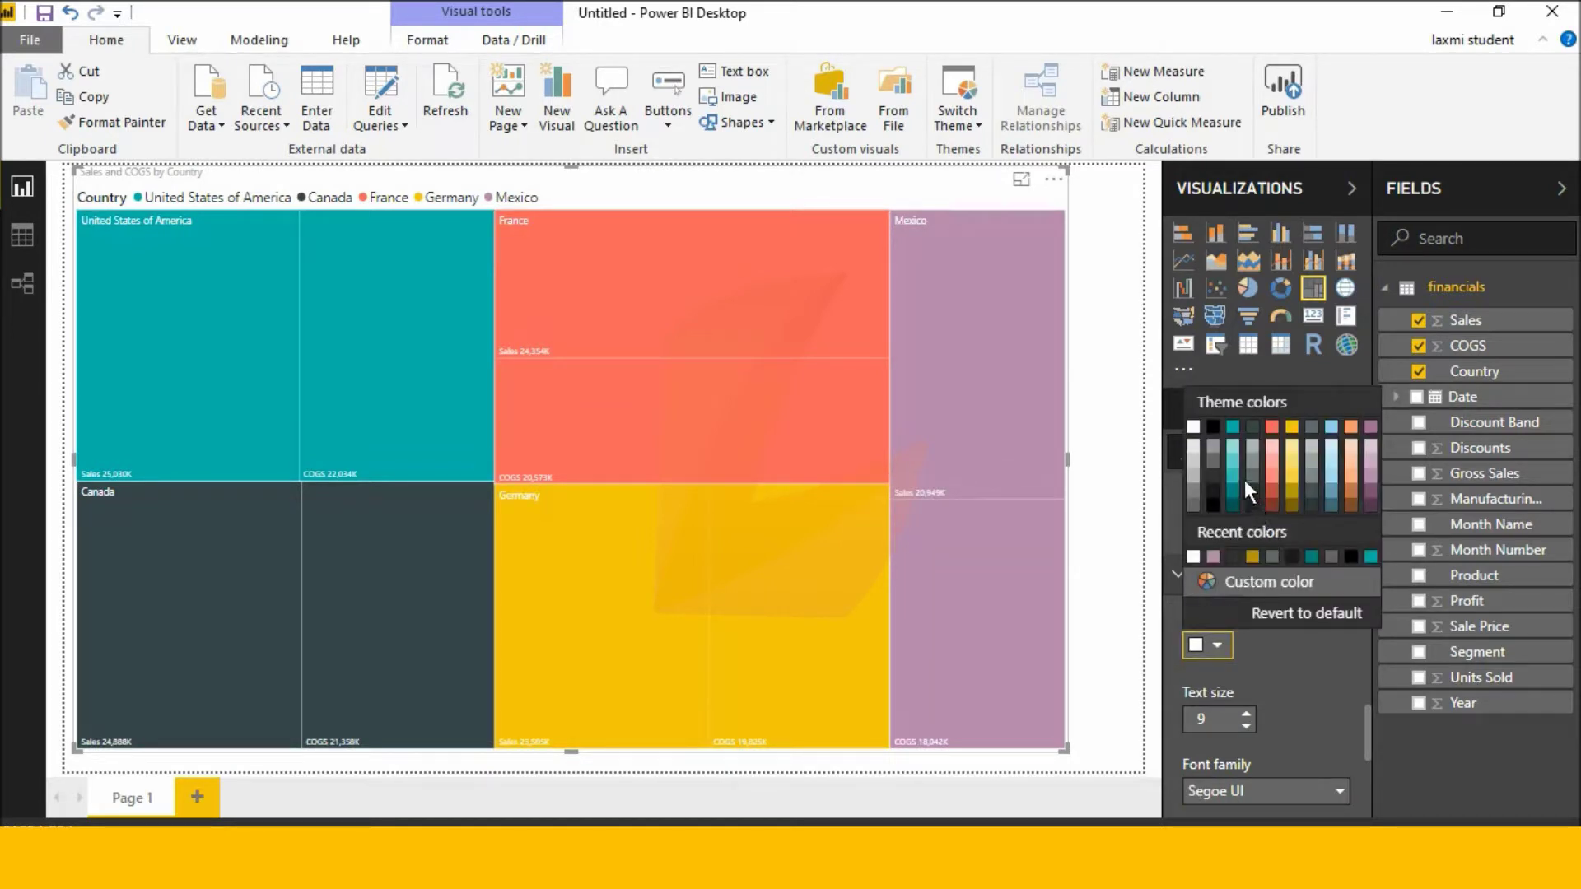
{"action": "left_click", "coordinate": [1239, 479]}
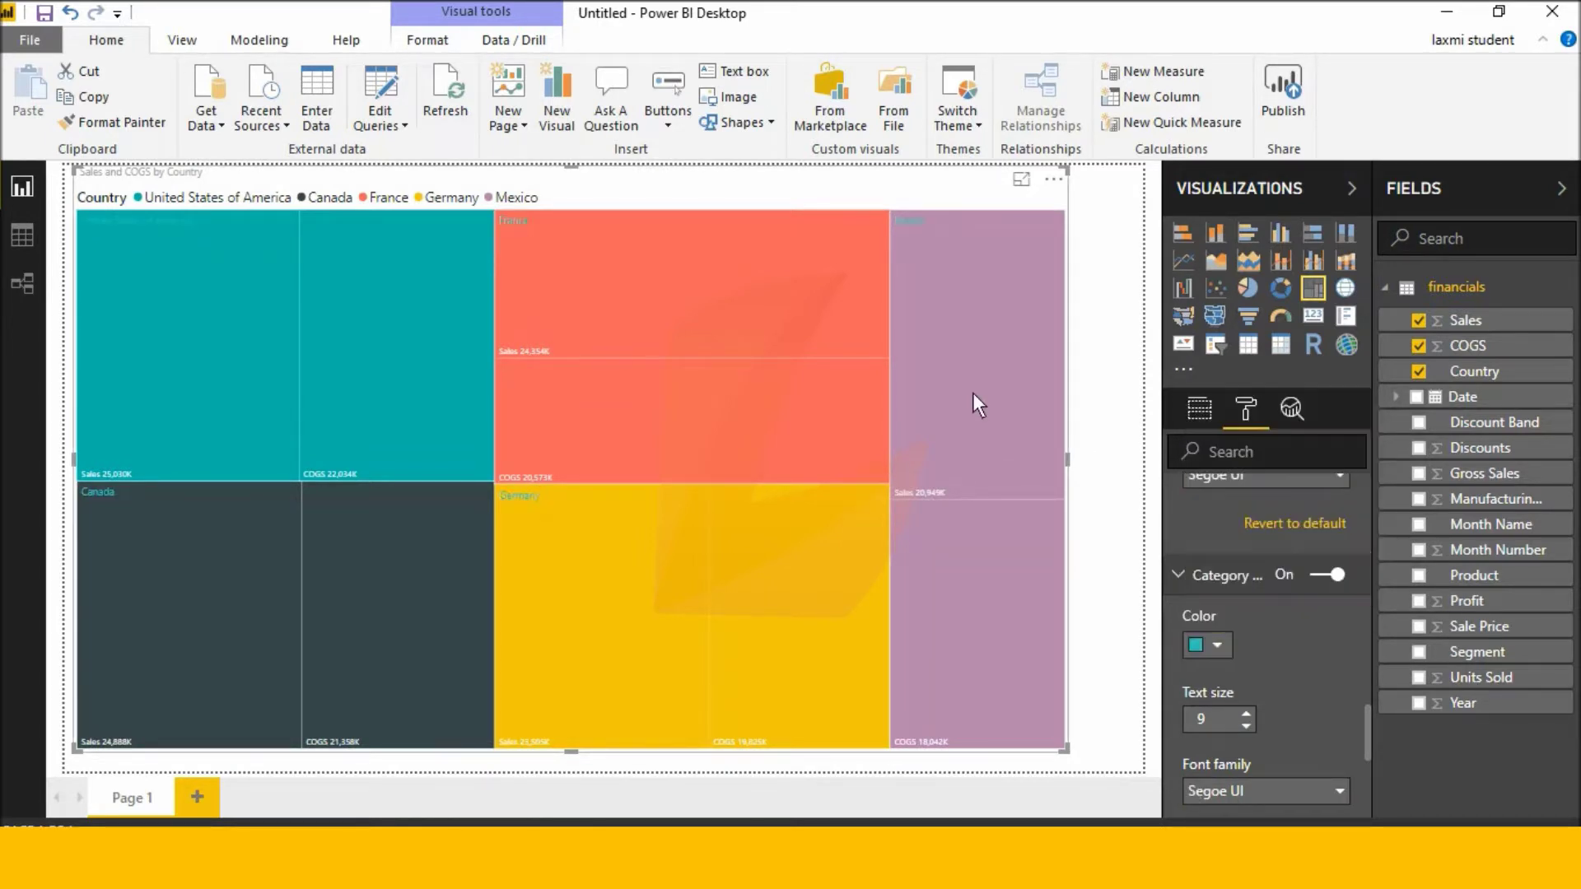
{"action": "left_click", "coordinate": [1213, 647]}
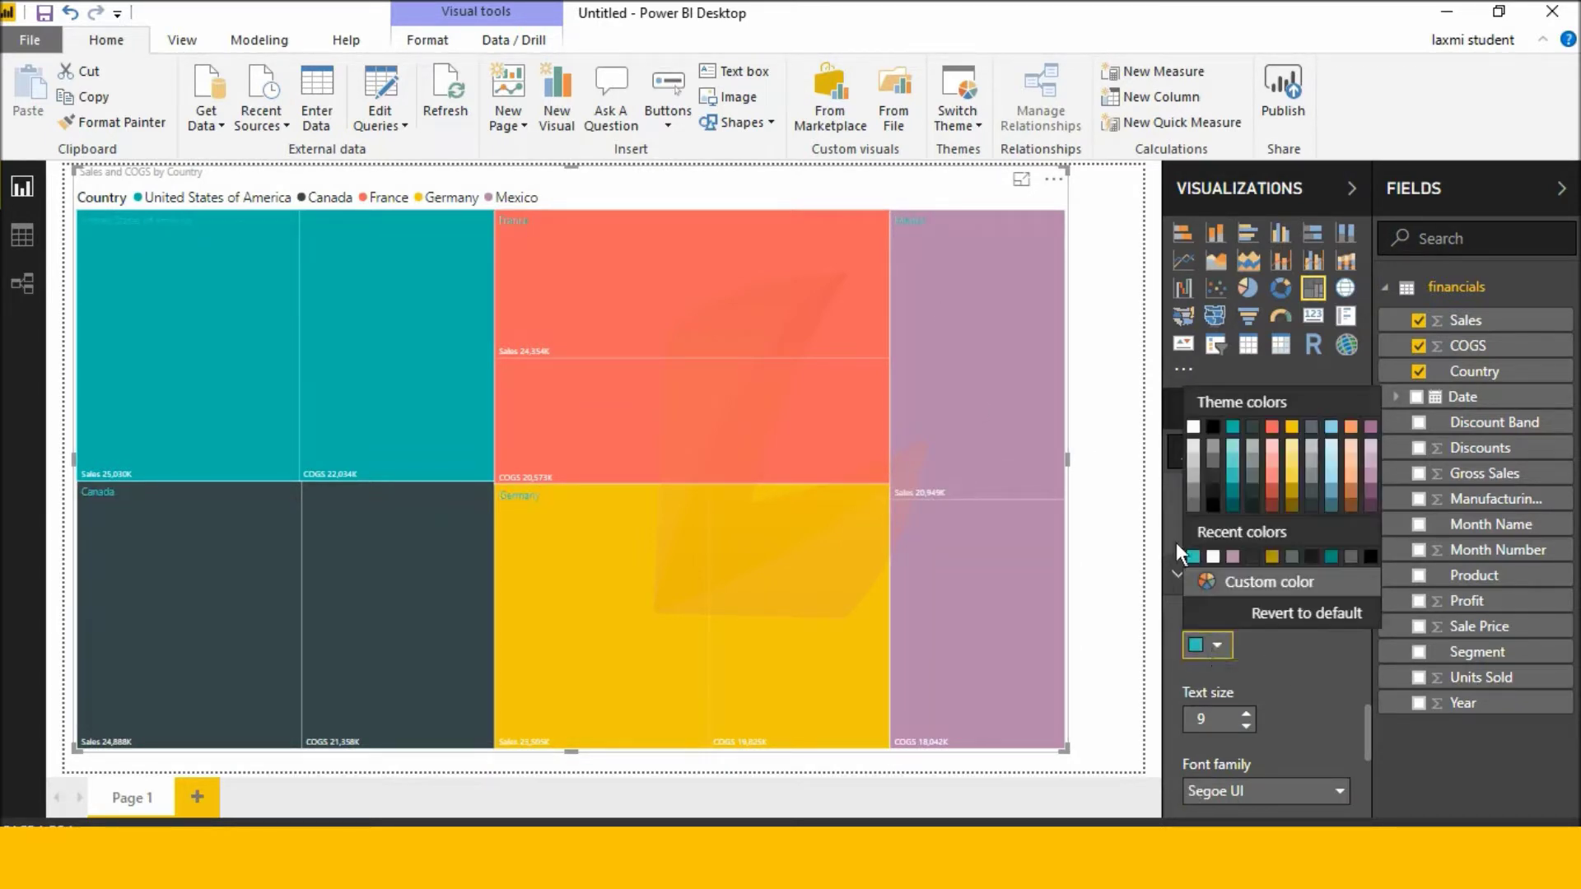
{"action": "left_click", "coordinate": [1194, 427]}
{"action": "scroll", "coordinate": [1262, 605], "scroll_direction": "down", "scroll_amount": 1}
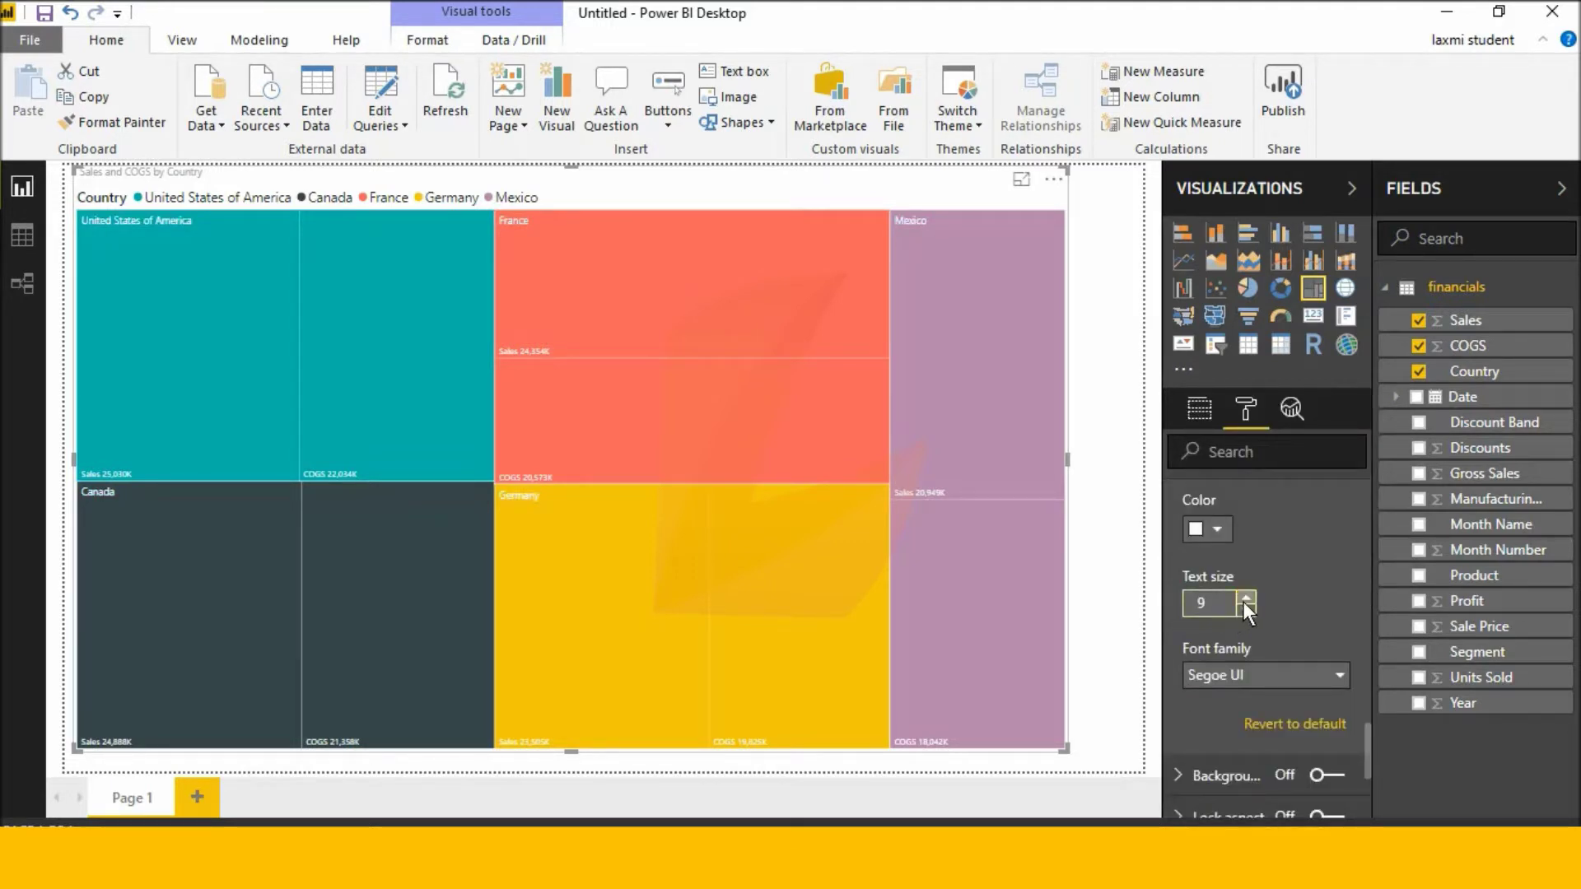
Enlarge the category label text from 9 to 20 and keep the Segoe UI font
{"action": "left_click_drag", "start_coordinate": [1244, 601], "coordinate": [1244, 601]}
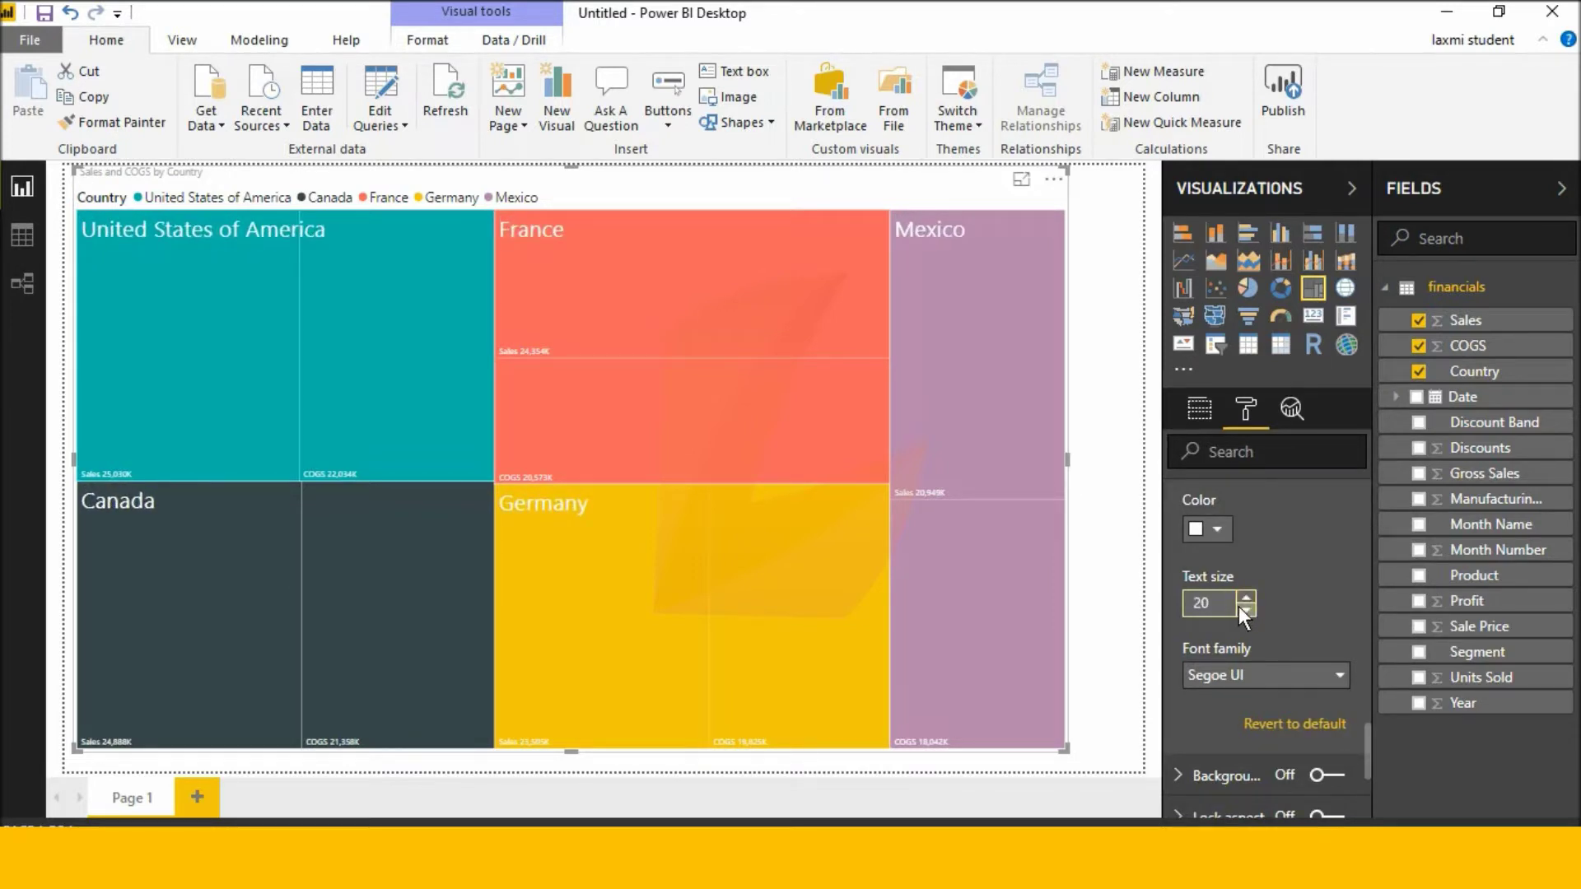
{"action": "scroll", "coordinate": [1264, 601], "scroll_direction": "down", "scroll_amount": 2}
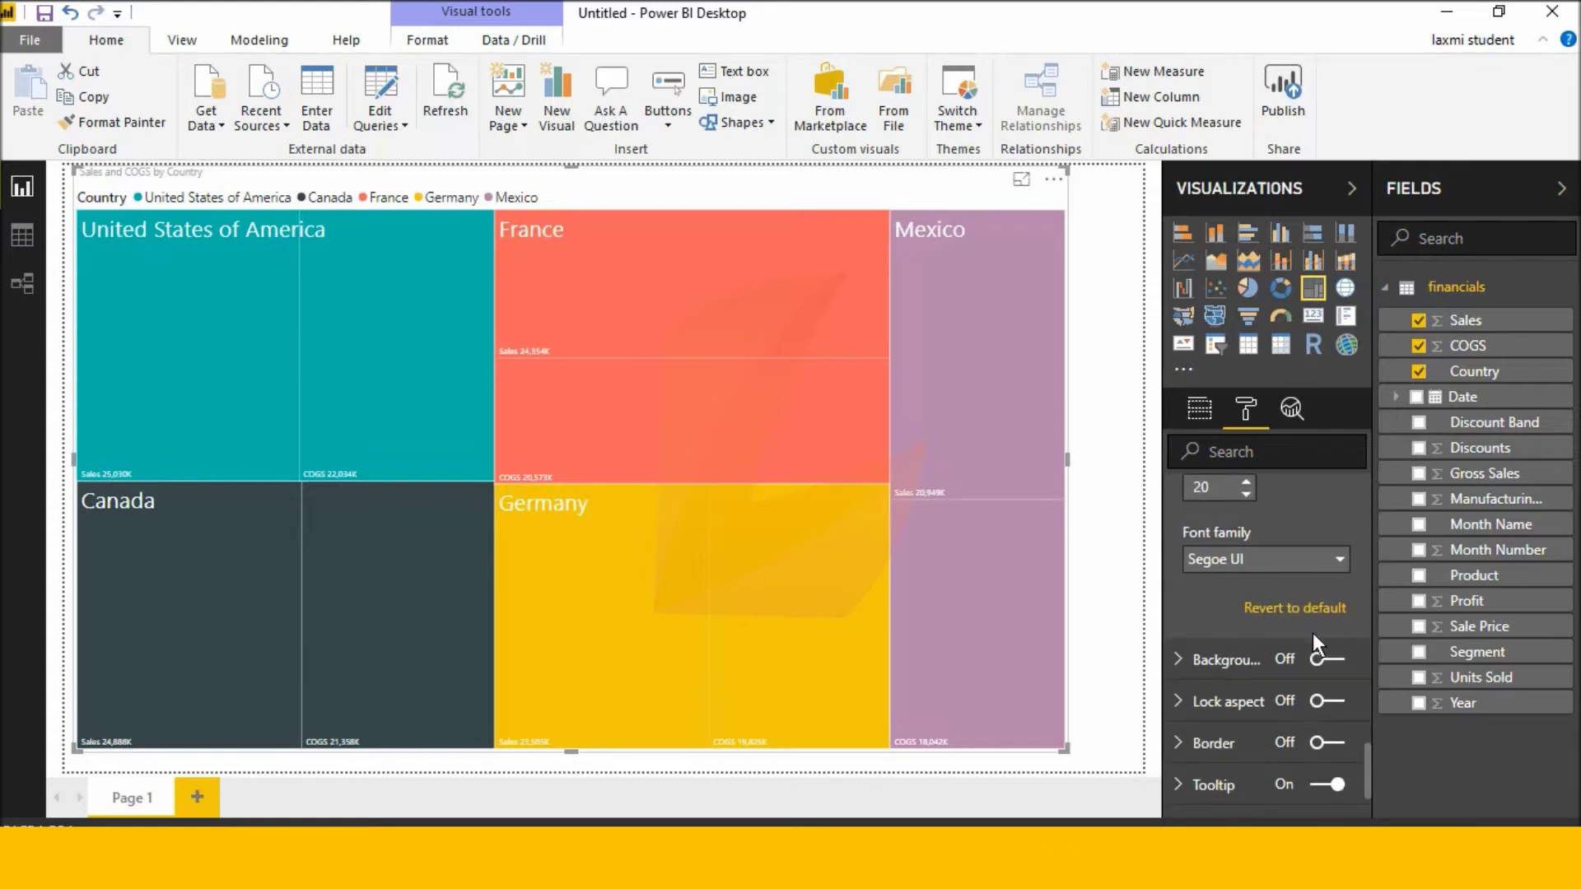
{"action": "left_click", "coordinate": [1308, 559]}
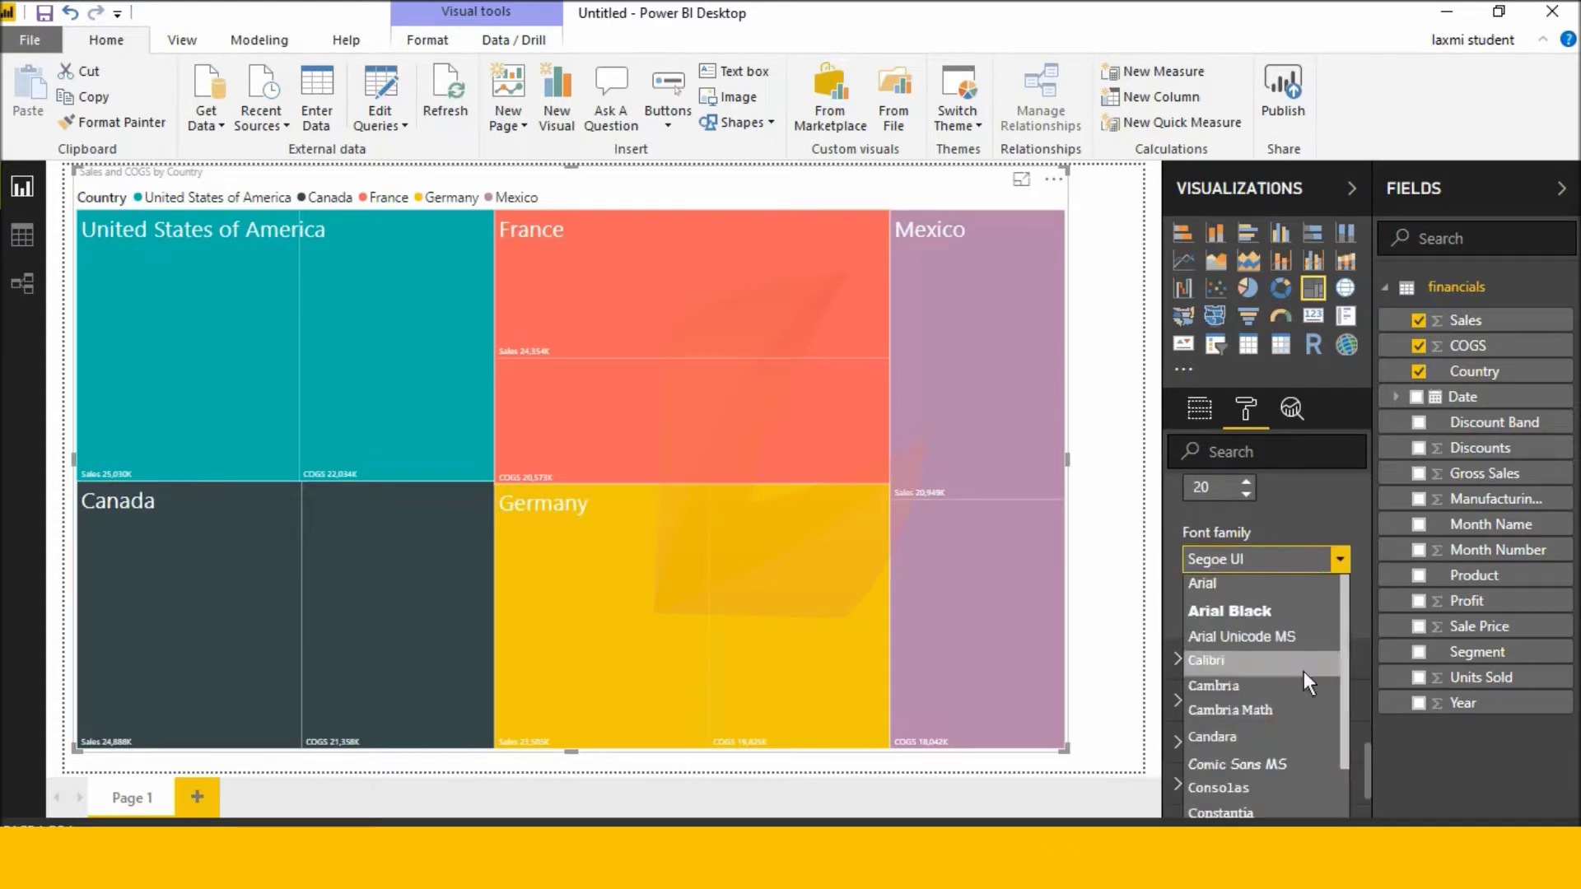
{"action": "scroll", "coordinate": [1282, 724], "scroll_direction": "down", "scroll_amount": 3}
{"action": "left_click", "coordinate": [1272, 729]}
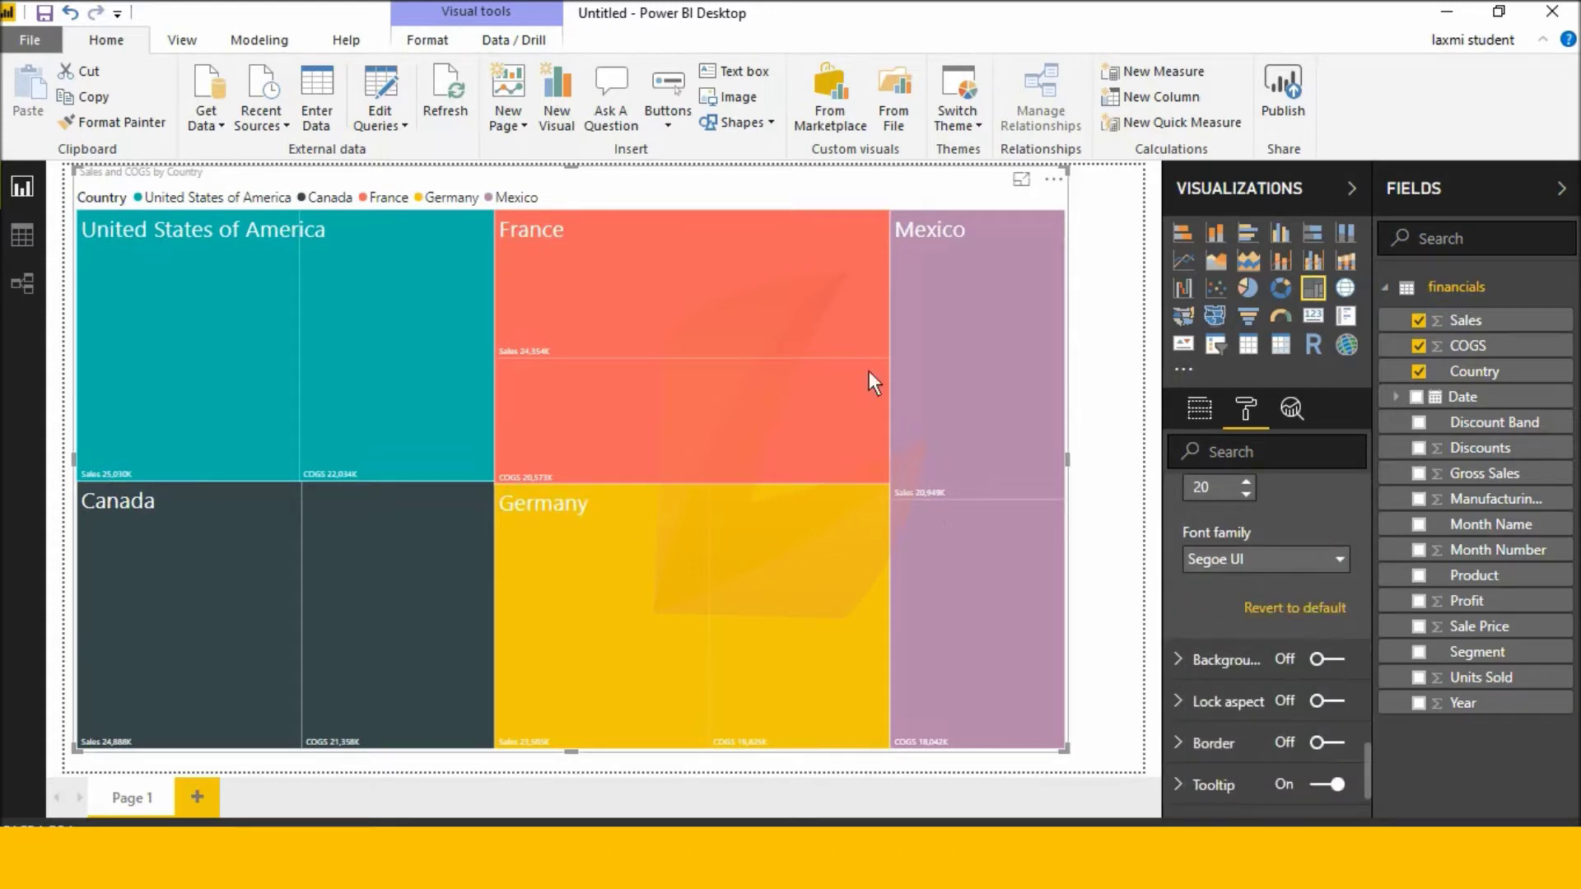
Turn on a teal treemap background at 21% transparency and switch the border on
{"action": "left_click", "coordinate": [1329, 659]}
{"action": "left_click", "coordinate": [1240, 664]}
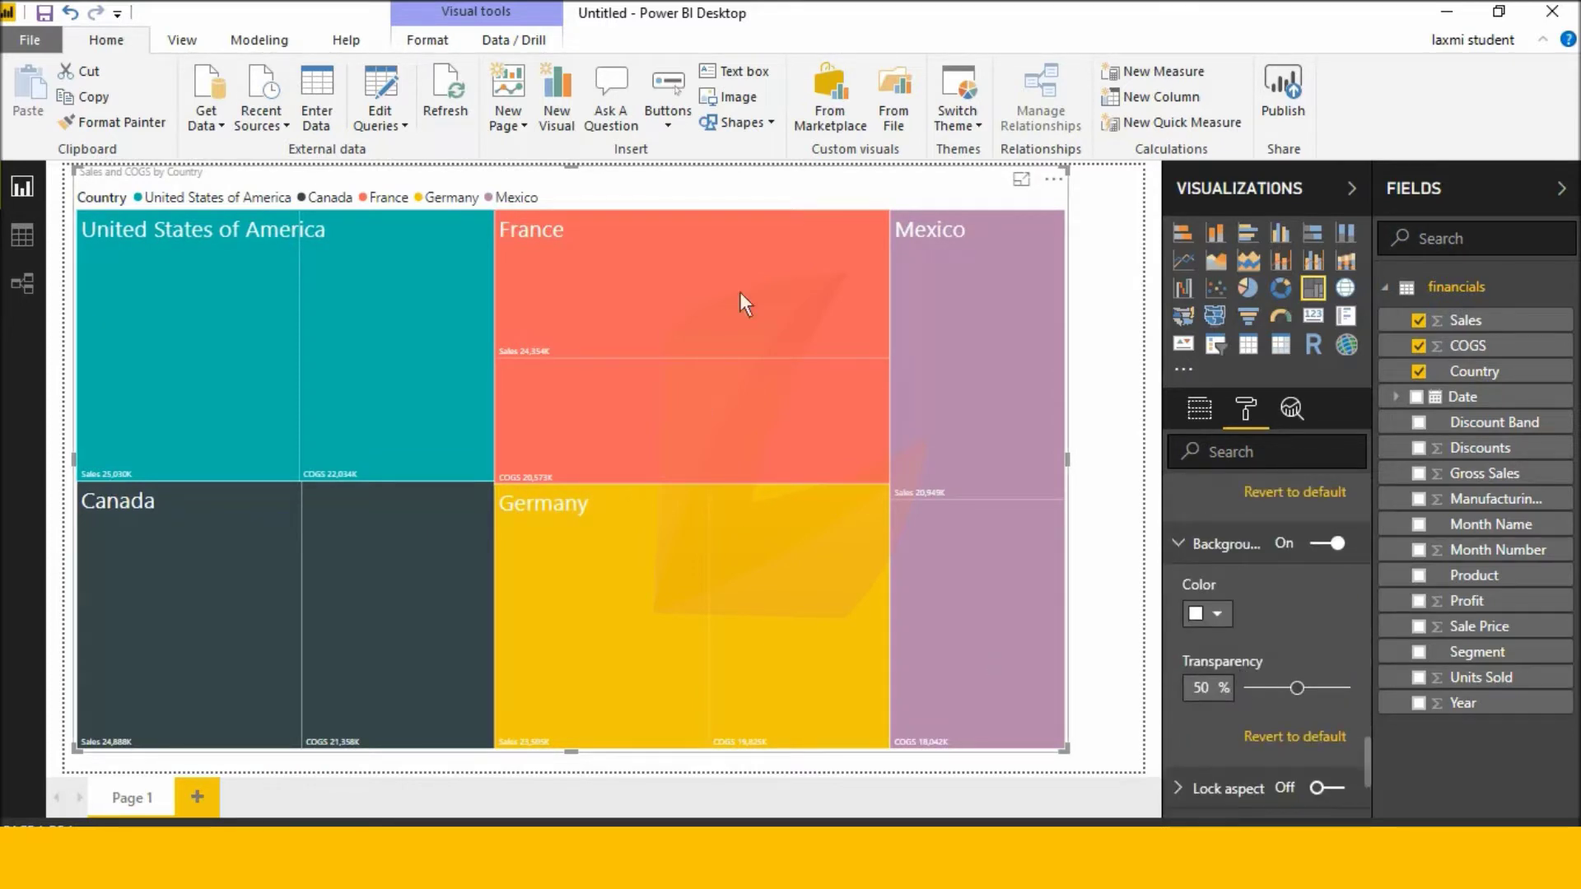
{"action": "left_click", "coordinate": [1218, 627]}
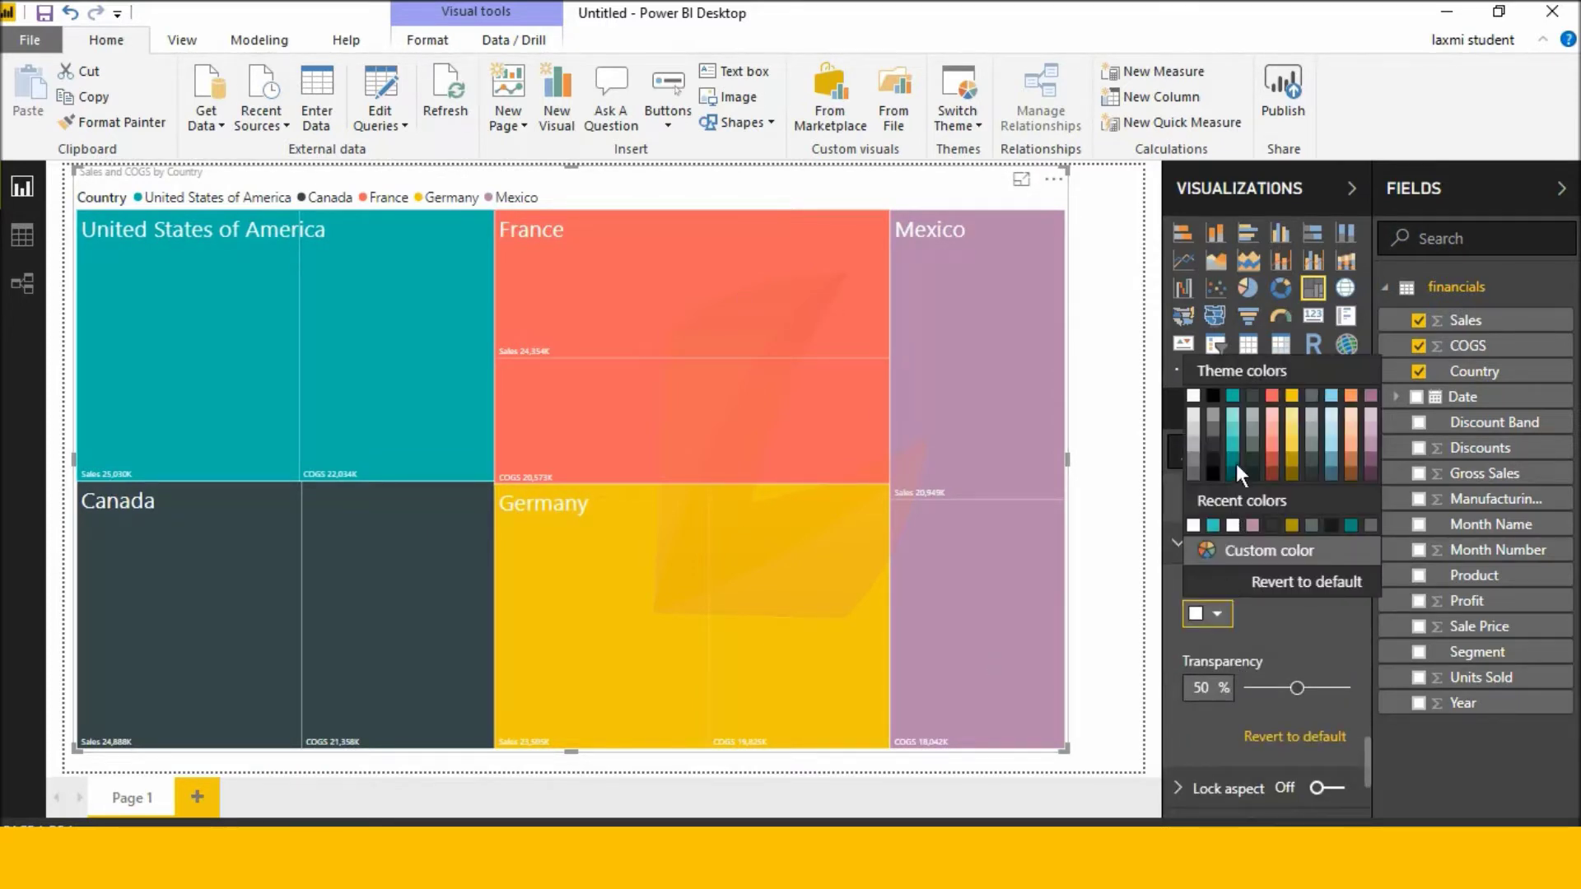
{"action": "left_click", "coordinate": [1230, 431]}
{"action": "mouse_move", "coordinate": [1297, 688]}
{"action": "left_mouse_down"}
{"action": "mouse_move", "coordinate": [1251, 686]}
{"action": "mouse_move", "coordinate": [1270, 683]}
{"action": "left_mouse_up"}
{"action": "scroll", "coordinate": [1271, 684], "scroll_direction": "down", "scroll_amount": 3}
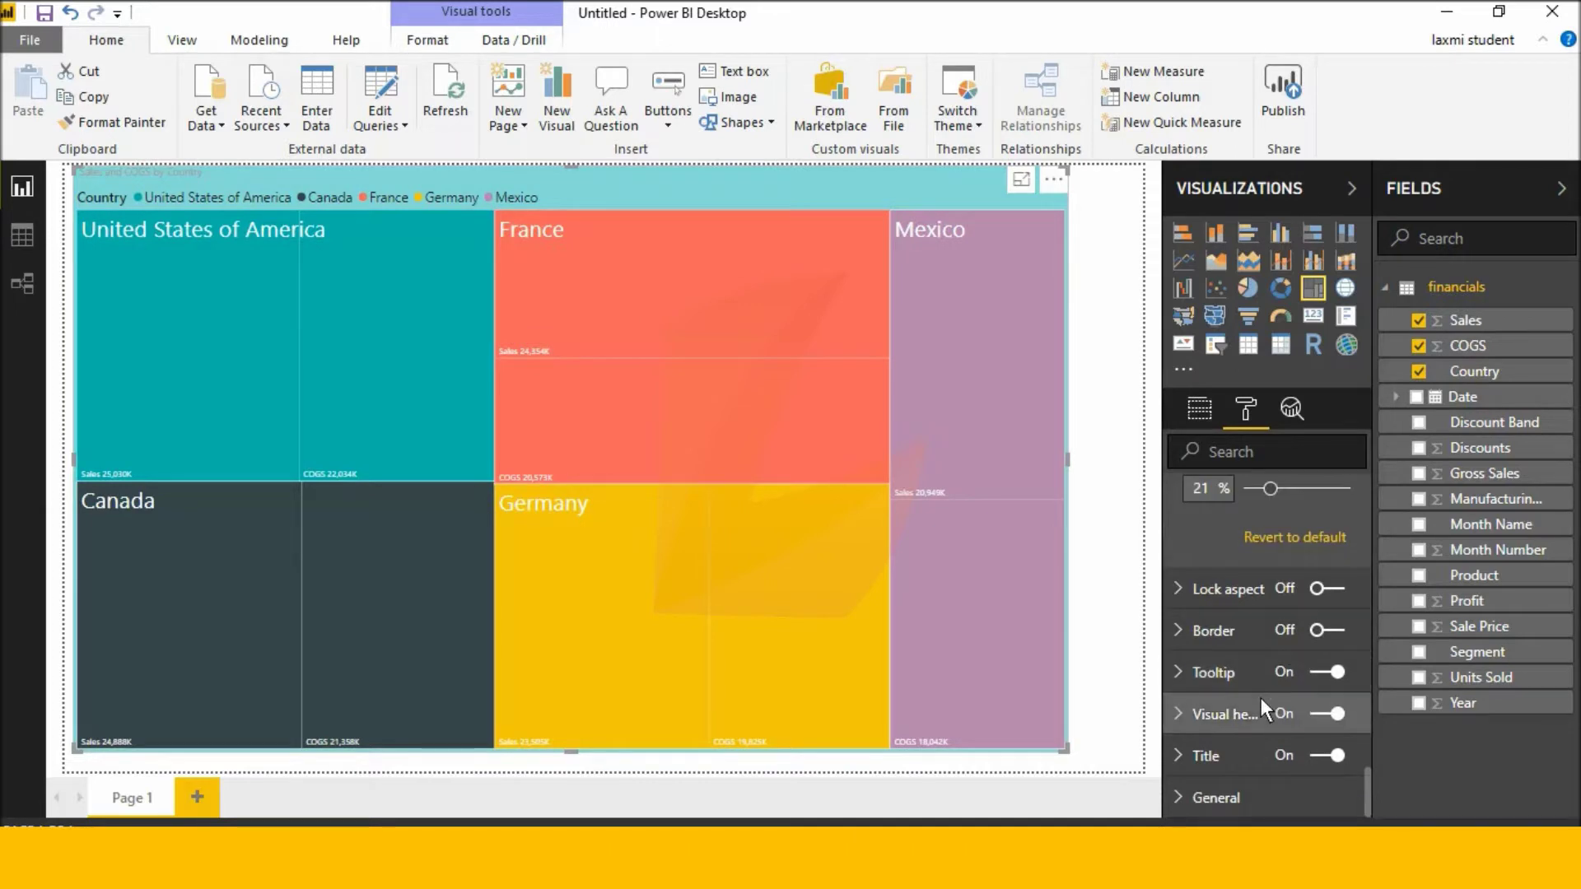
{"action": "left_click", "coordinate": [1326, 631]}
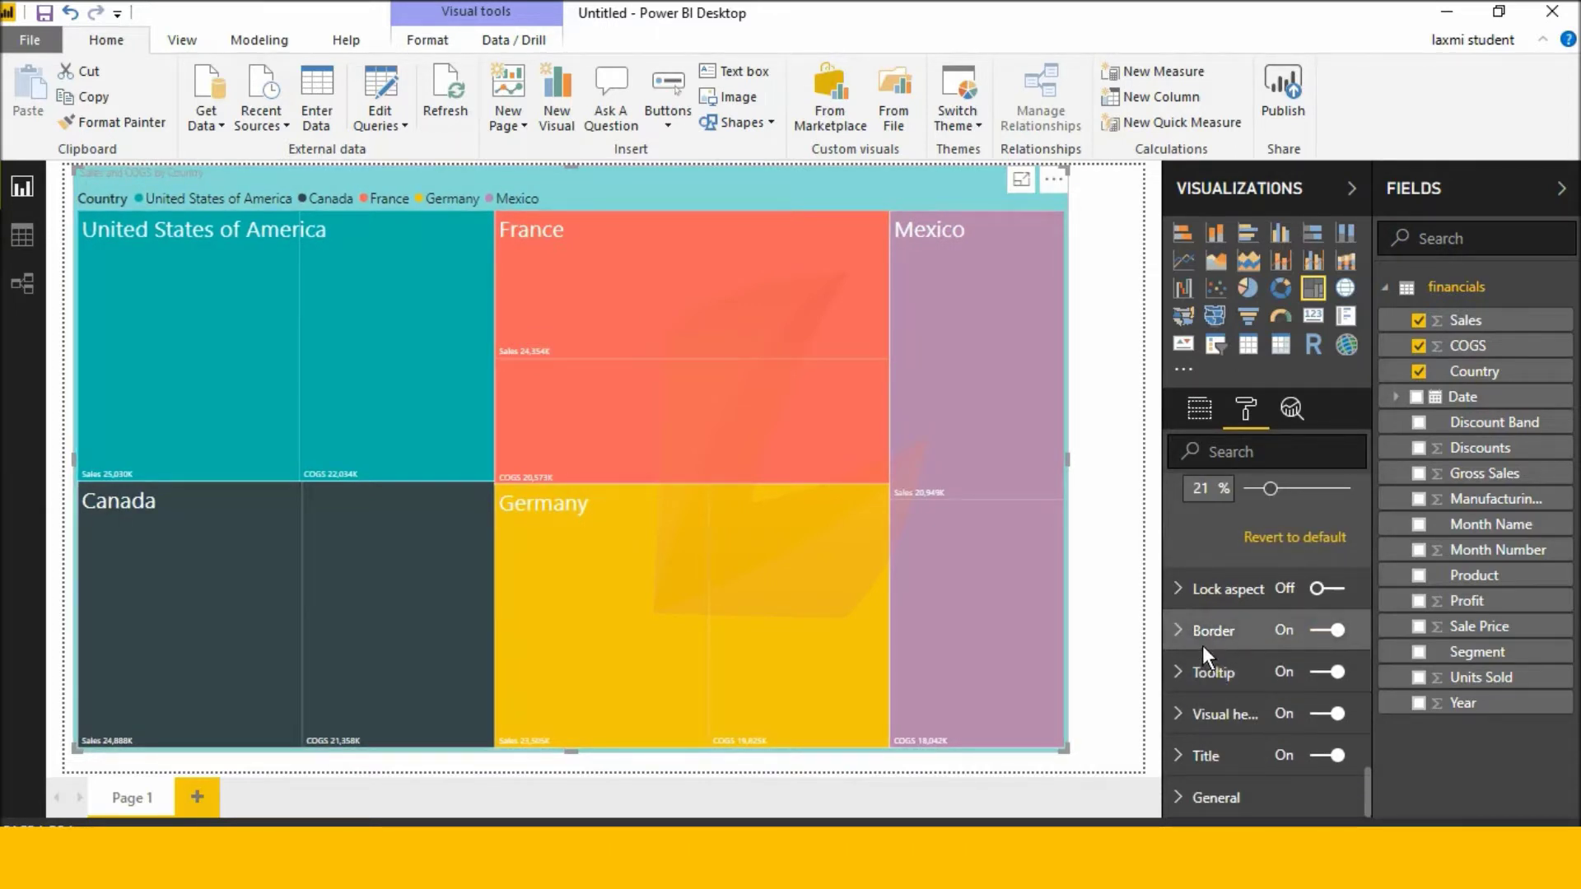
Reselect the treemap and set its border colour to dark teal
{"action": "left_click", "coordinate": [1178, 630]}
{"action": "left_click", "coordinate": [1124, 559]}
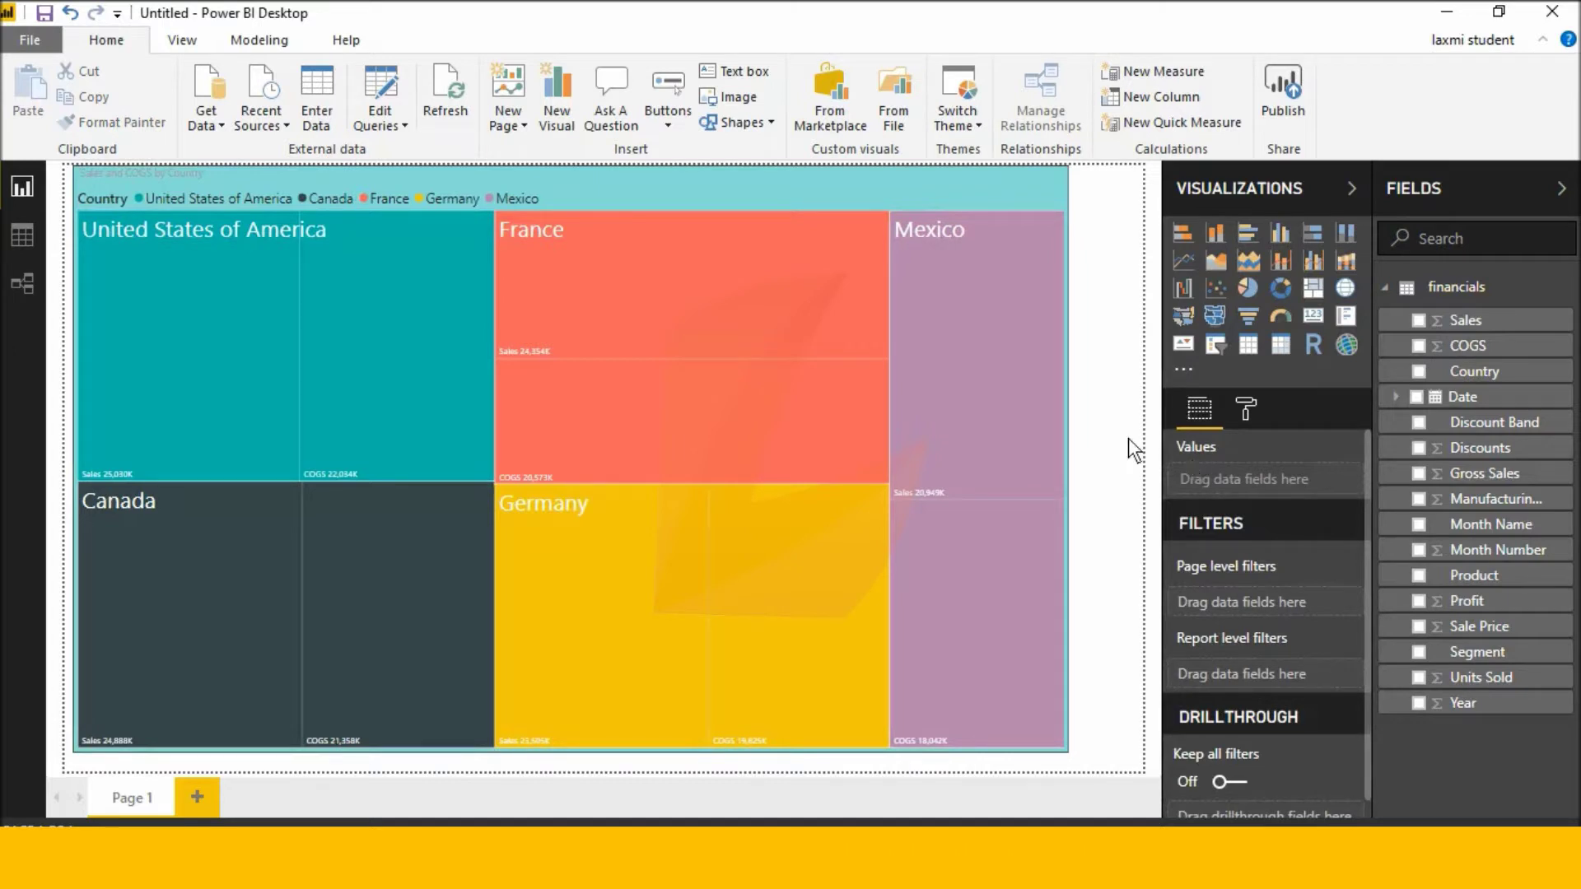
{"action": "left_click", "coordinate": [1047, 404]}
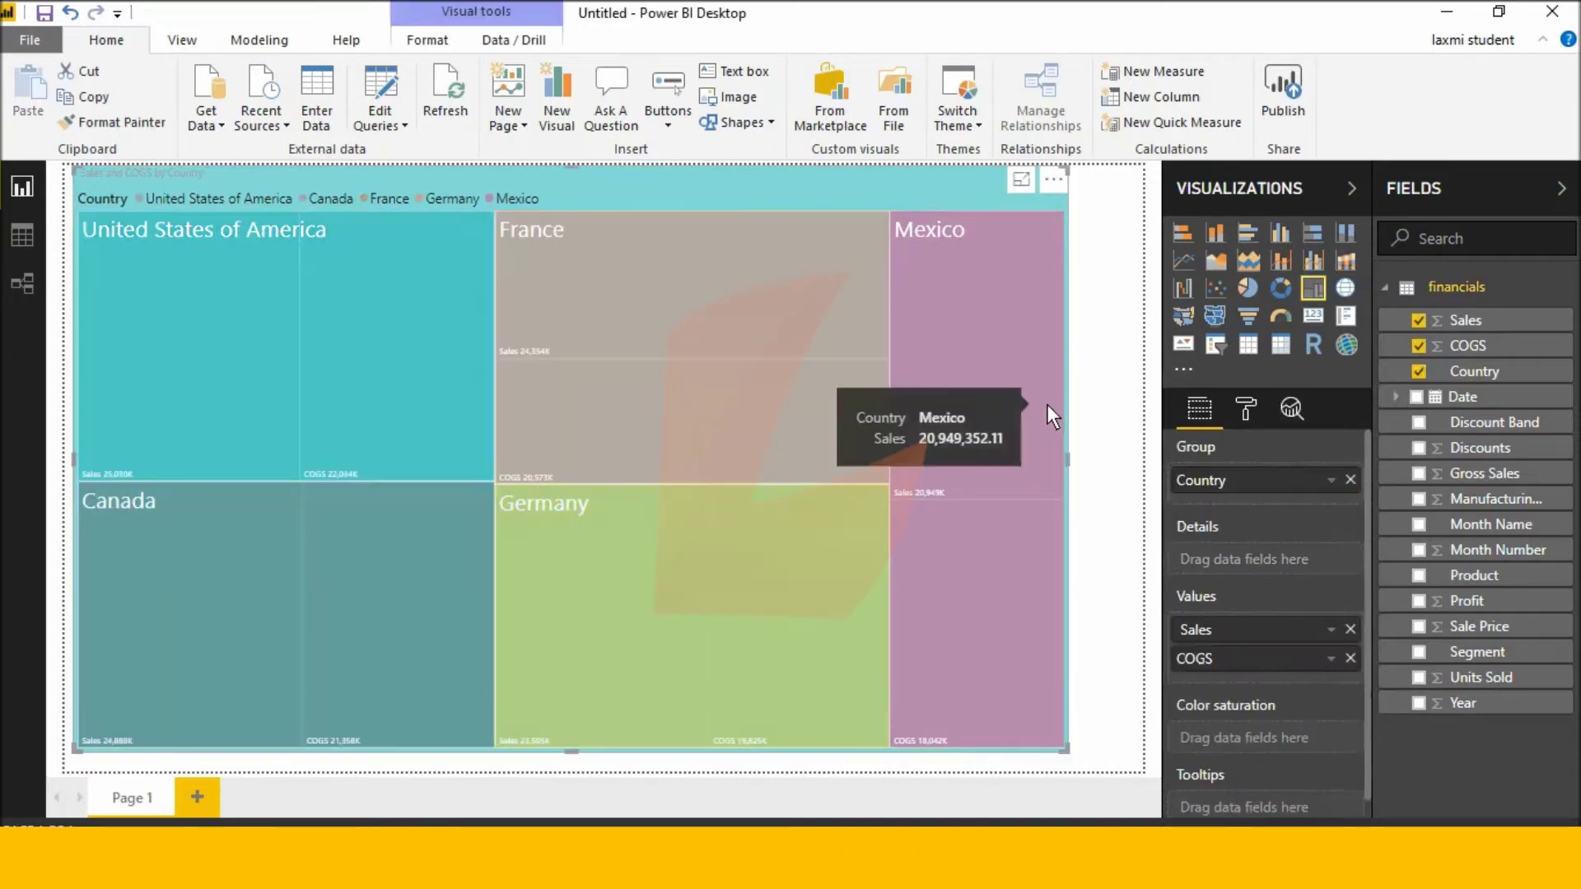
{"action": "left_click", "coordinate": [1247, 409]}
{"action": "scroll", "coordinate": [1269, 527], "scroll_direction": "down", "scroll_amount": 3}
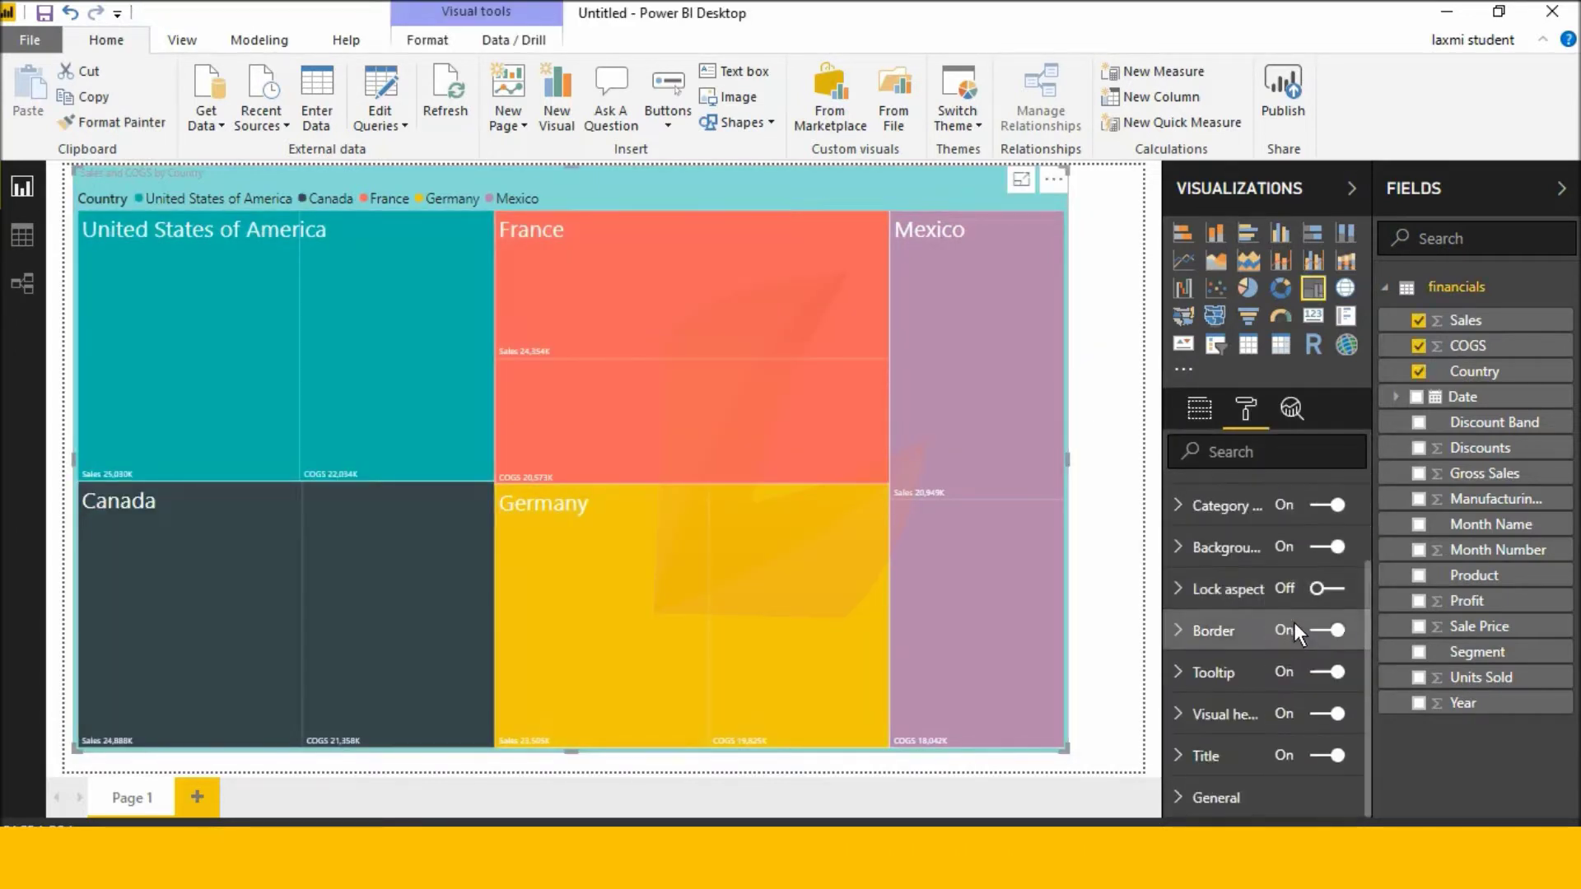
{"action": "left_click", "coordinate": [1220, 631]}
{"action": "left_click", "coordinate": [1214, 573]}
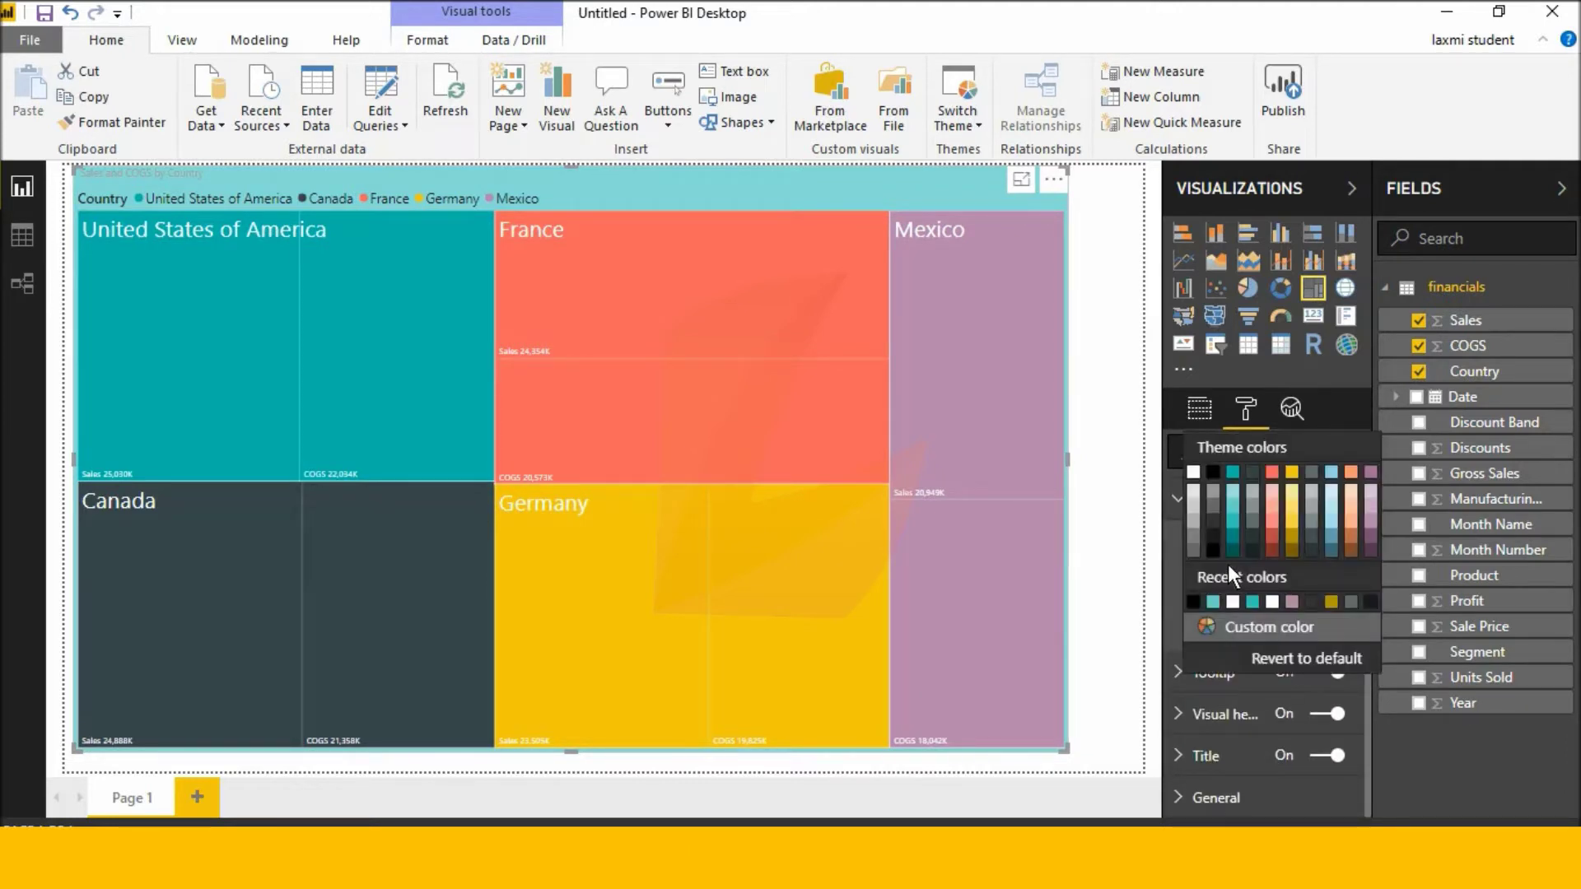
{"action": "left_click", "coordinate": [1231, 550]}
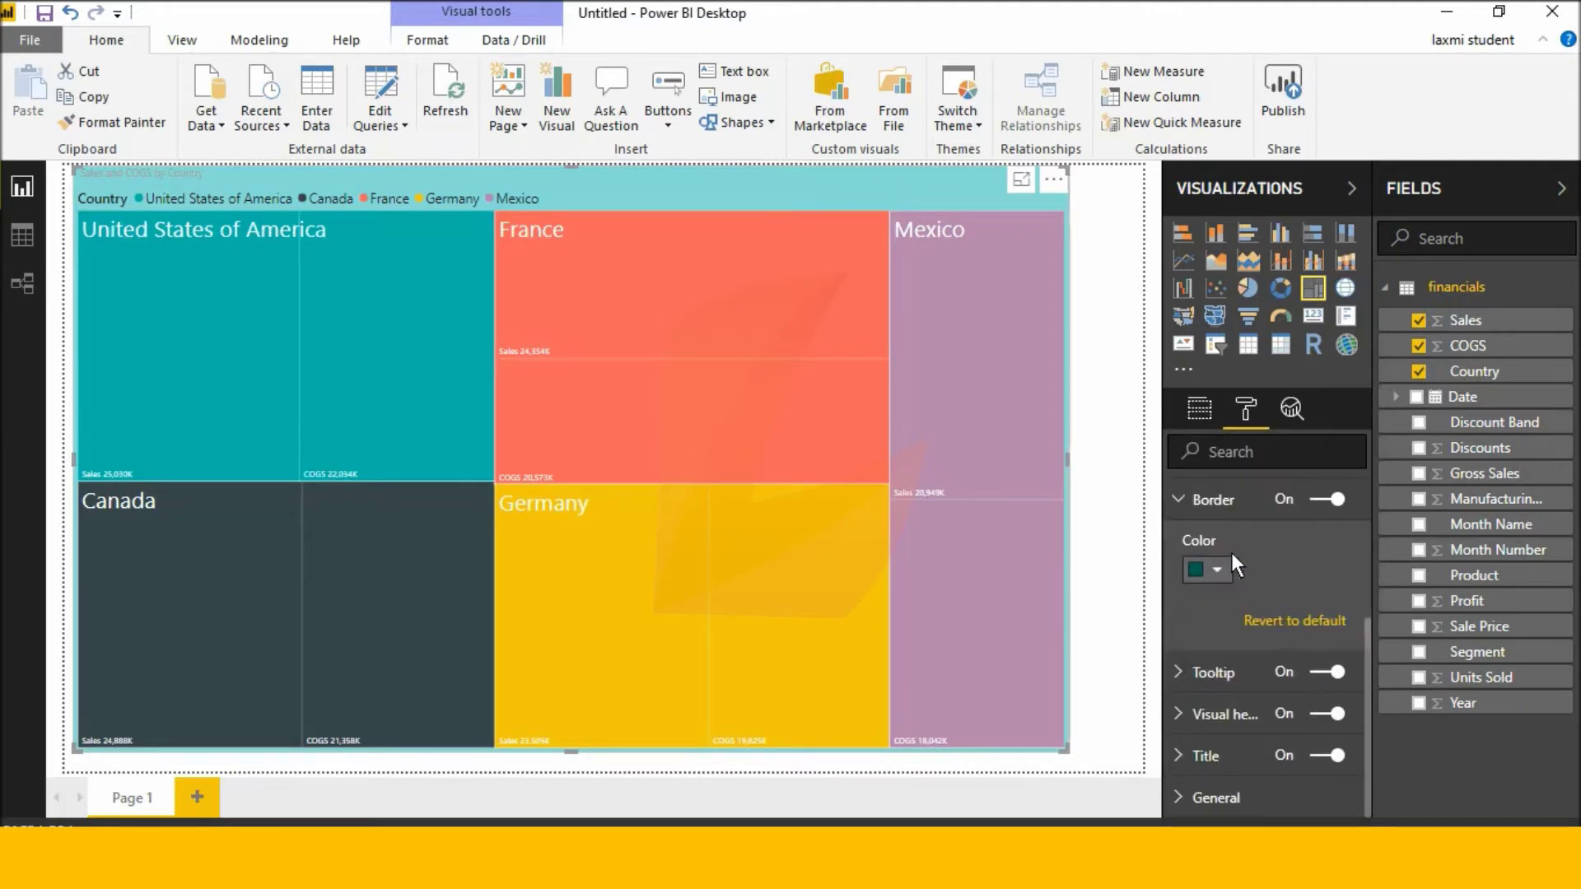
{"action": "left_click", "coordinate": [1180, 720]}
{"action": "scroll", "coordinate": [1194, 701], "scroll_direction": "down", "scroll_amount": 3}
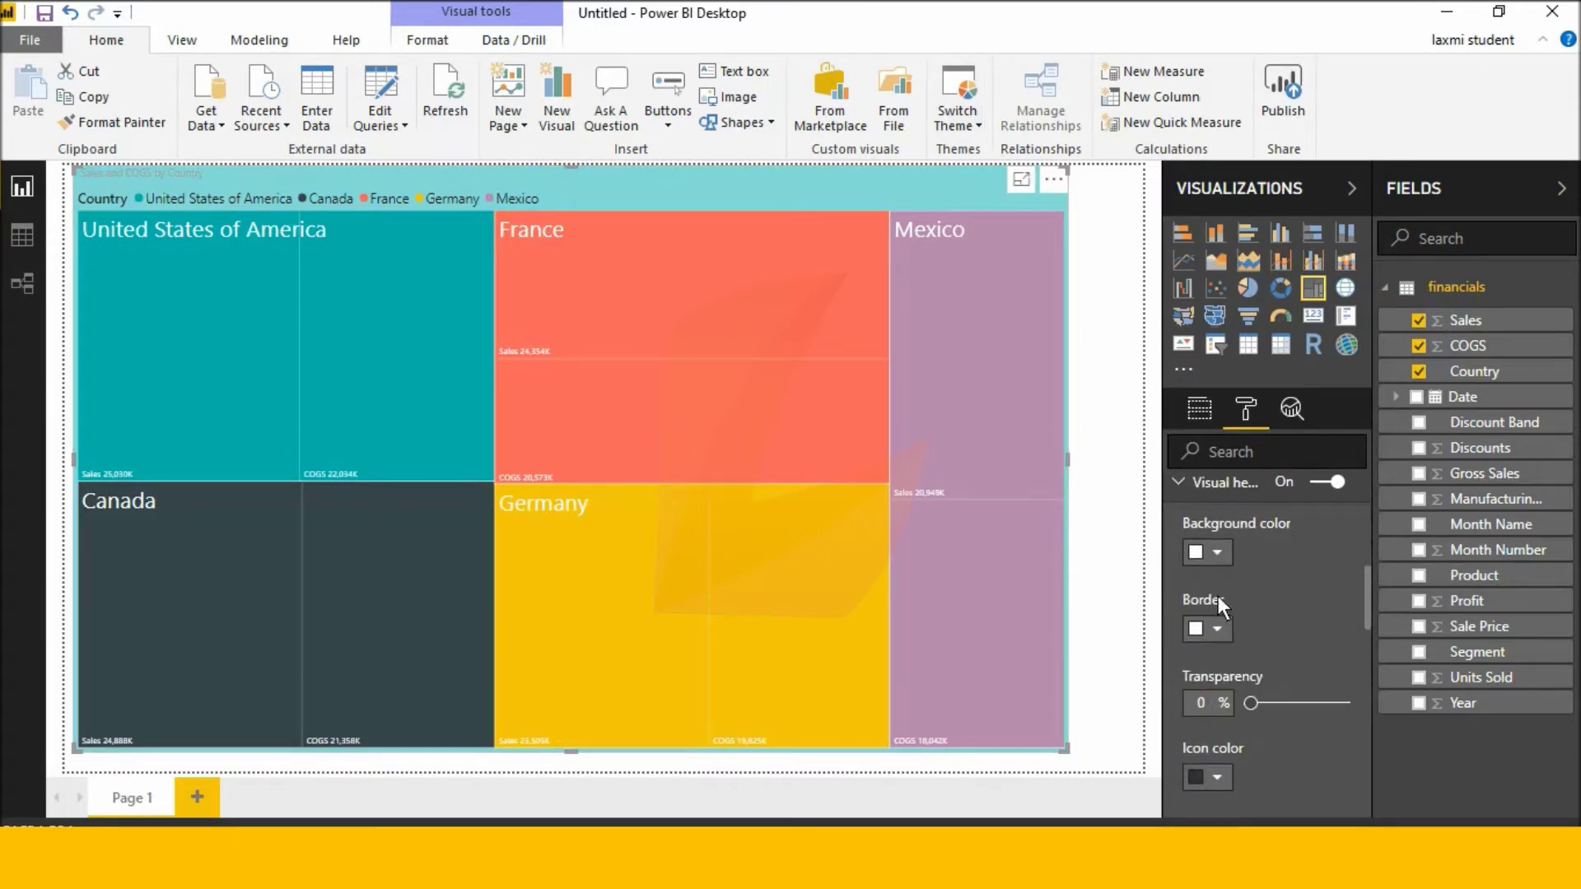
Give the visual header a lighter teal background after trying dark teal, and review its icon toggles
{"action": "left_click", "coordinate": [1208, 563]}
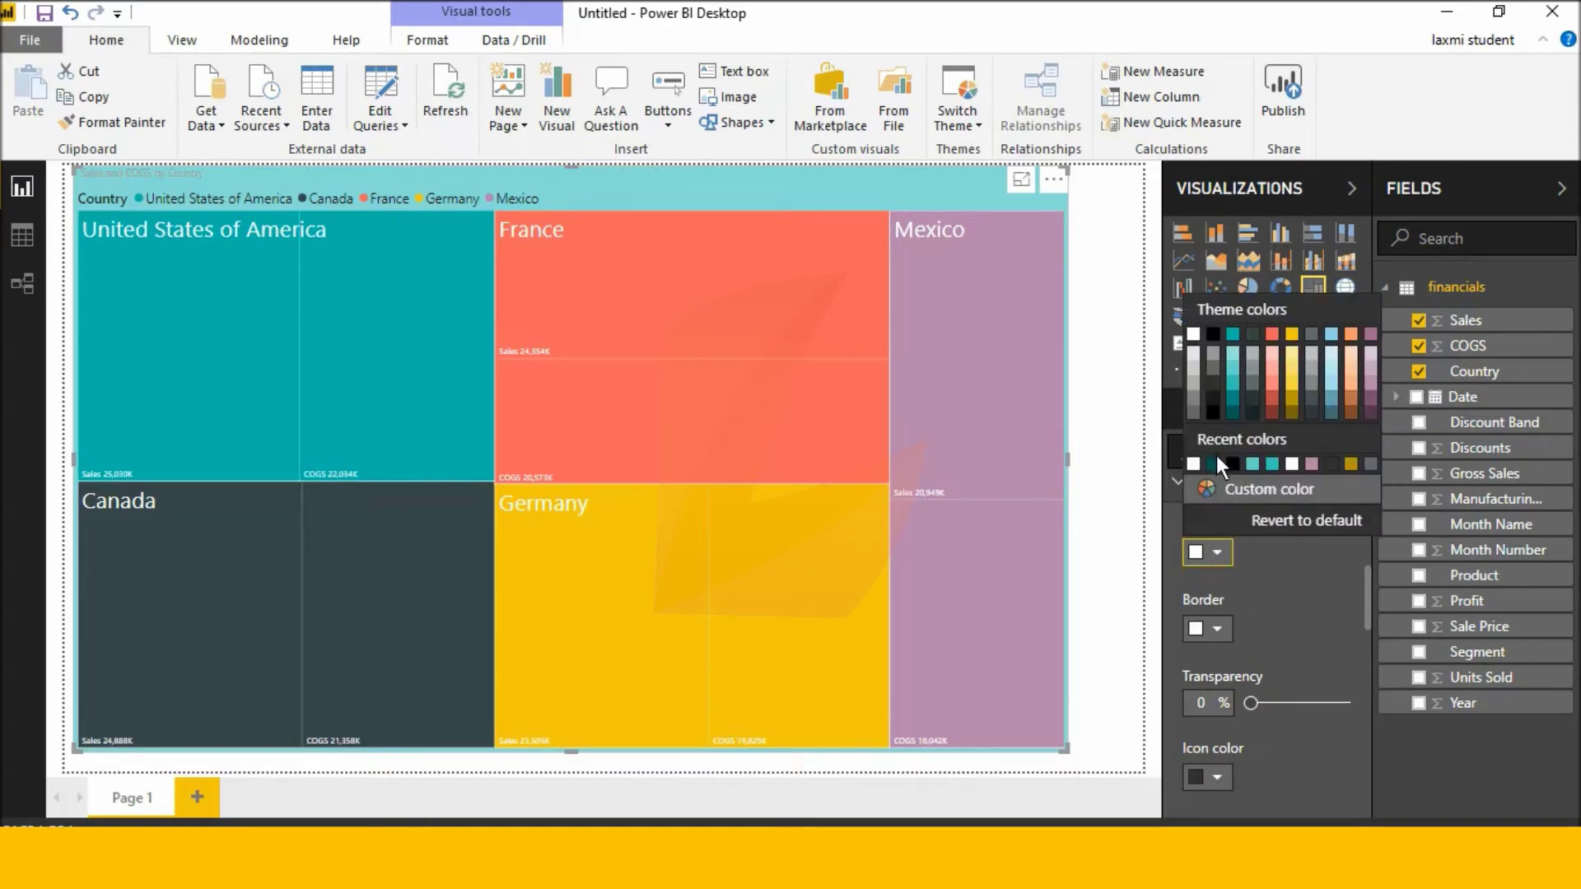
{"action": "left_click", "coordinate": [1217, 458]}
{"action": "left_click", "coordinate": [1216, 553]}
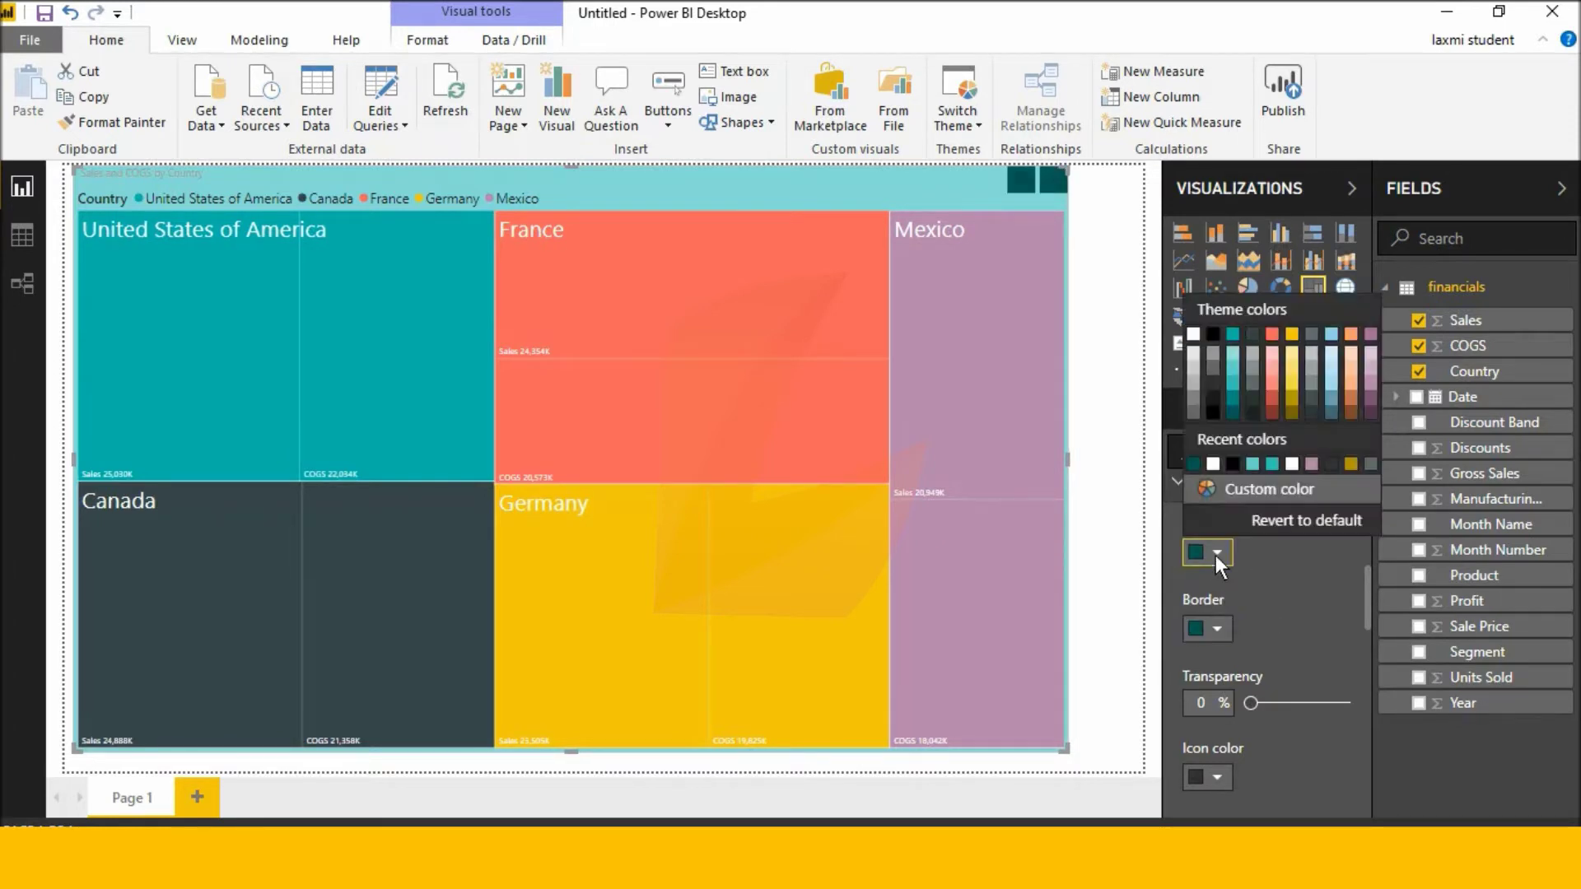
{"action": "left_click", "coordinate": [1233, 387]}
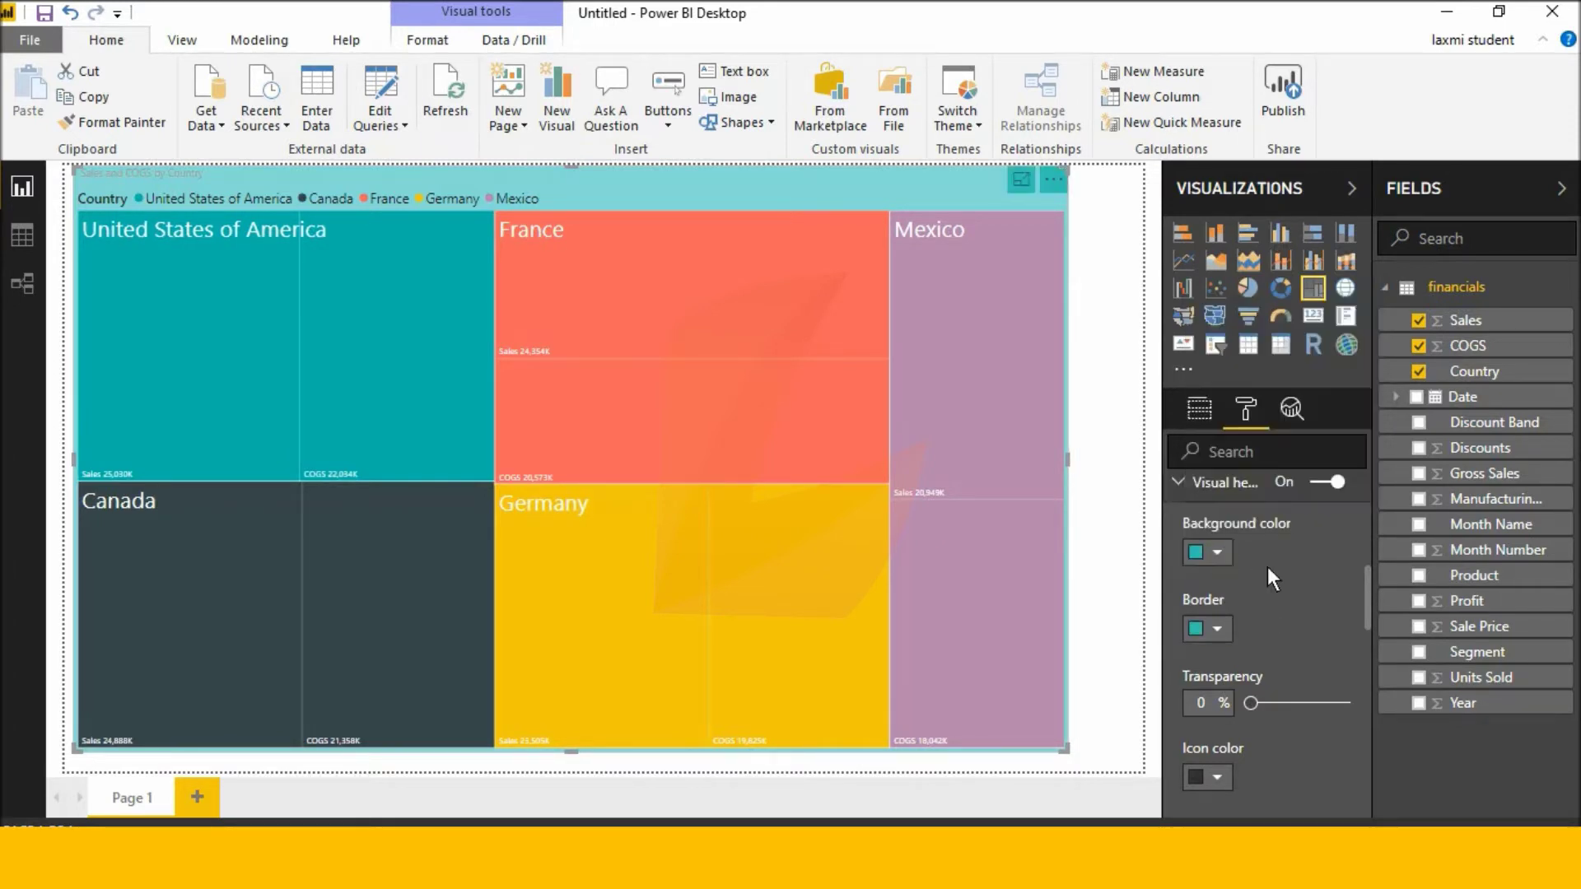
{"action": "scroll", "coordinate": [1272, 627], "scroll_direction": "down", "scroll_amount": 2}
{"action": "scroll", "coordinate": [1253, 627], "scroll_direction": "down", "scroll_amount": 1}
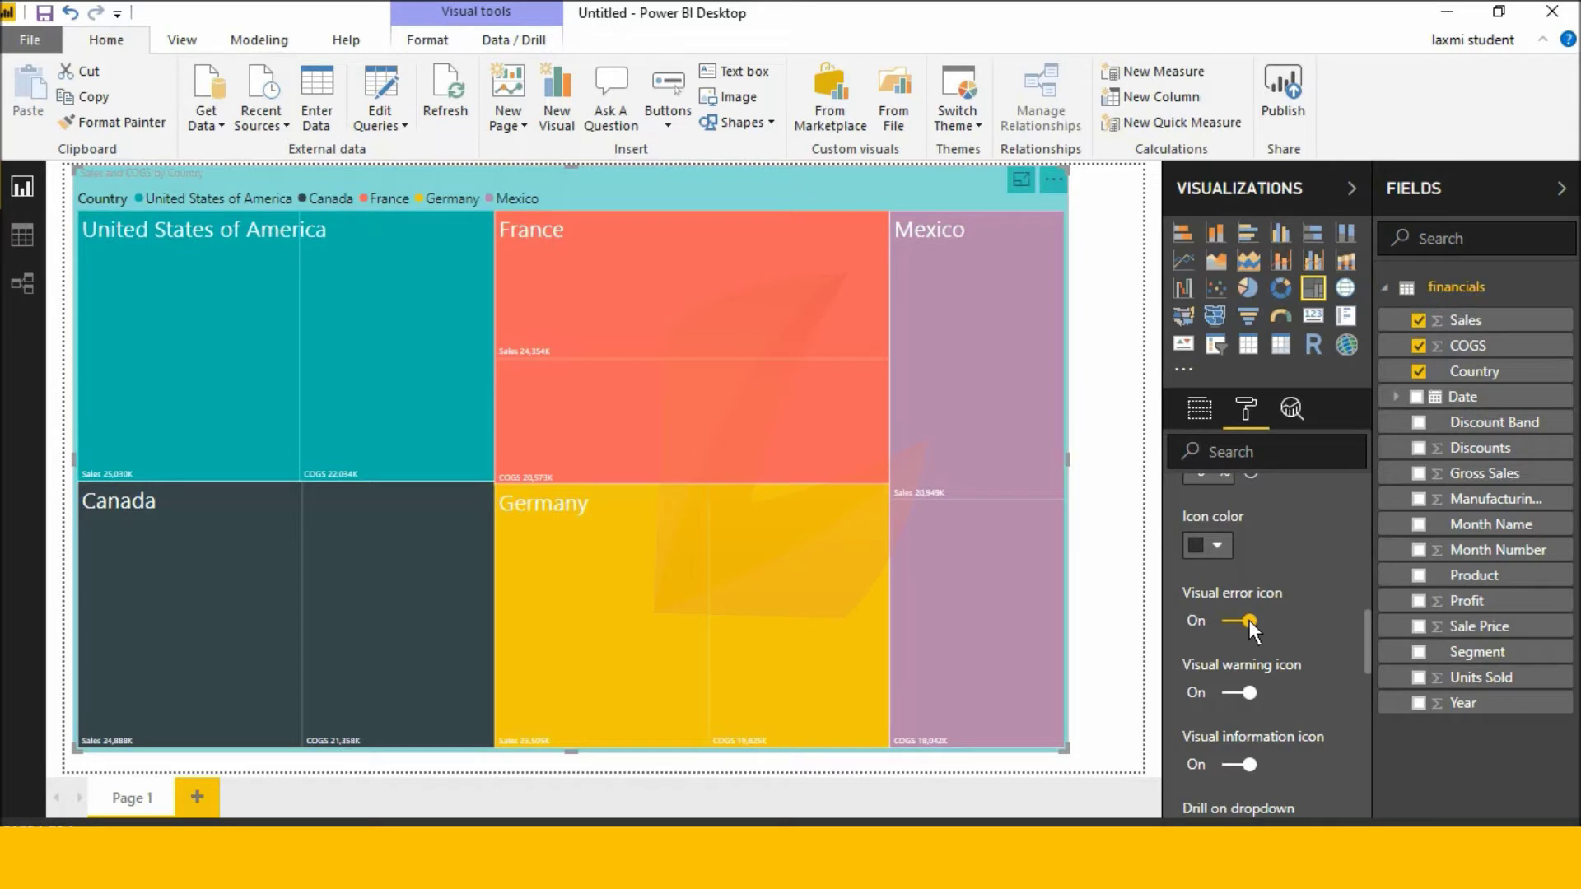
{"action": "scroll", "coordinate": [1249, 620], "scroll_direction": "down", "scroll_amount": 1}
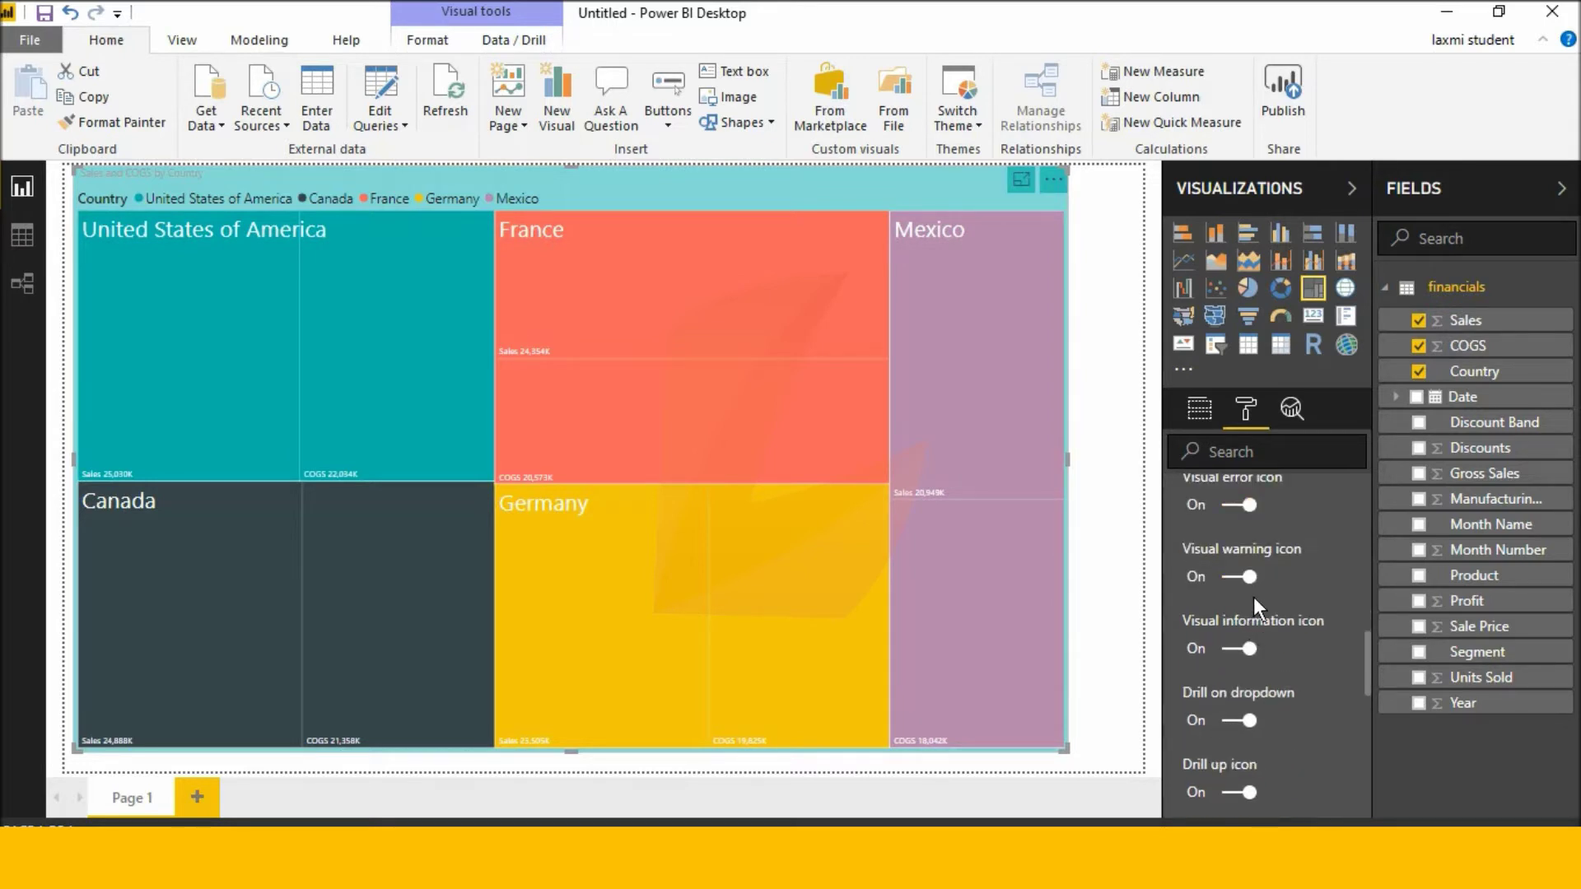
{"action": "scroll", "coordinate": [1254, 599], "scroll_direction": "down", "scroll_amount": 1}
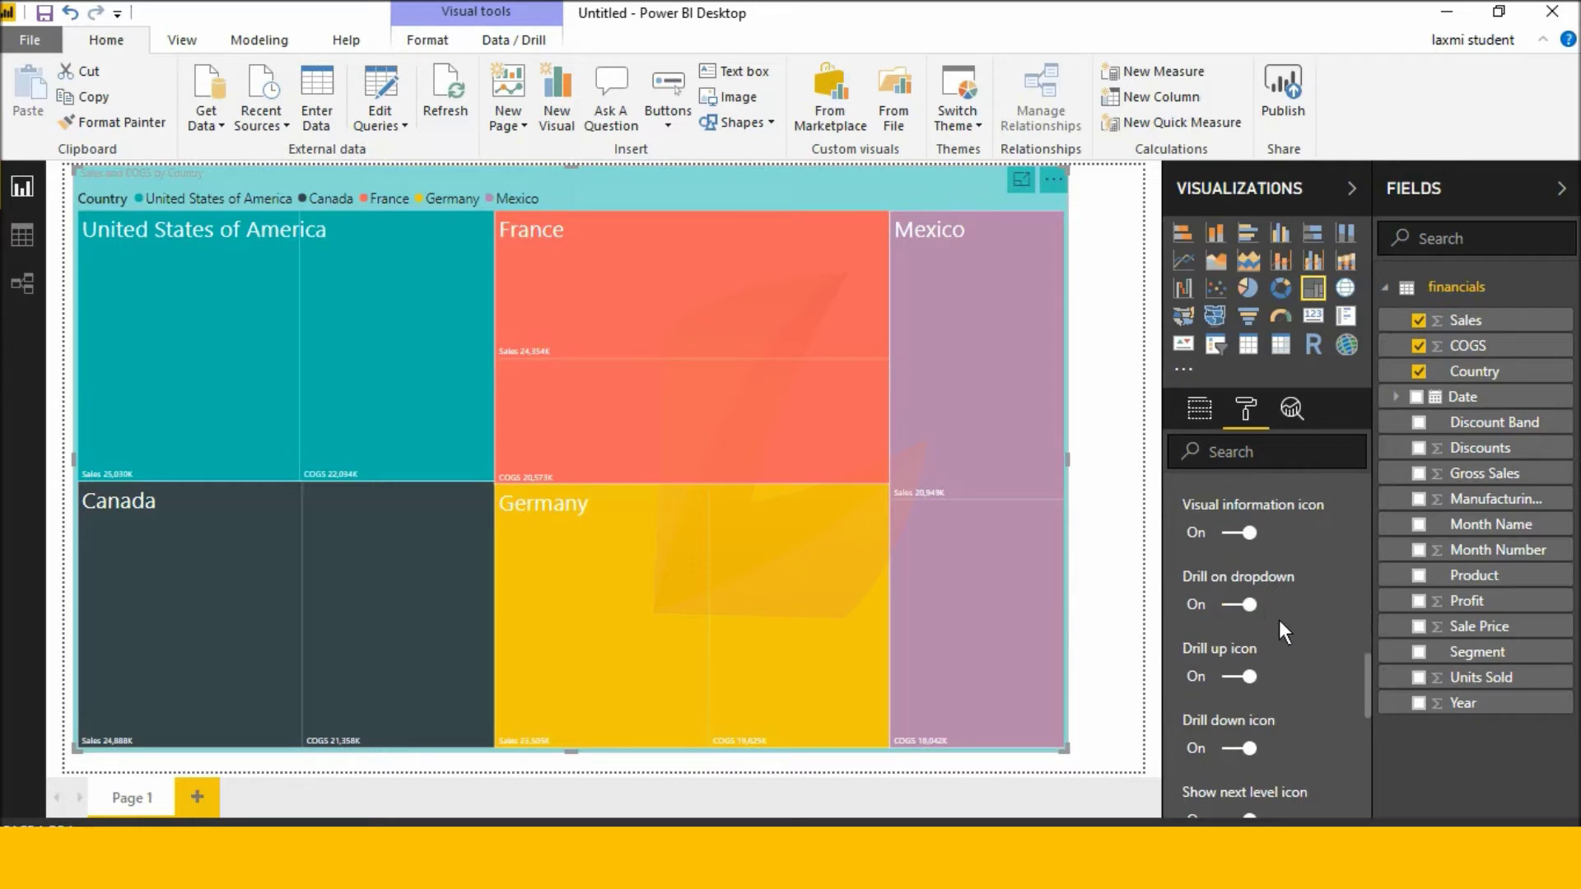
{"action": "scroll", "coordinate": [1281, 632], "scroll_direction": "down", "scroll_amount": 1}
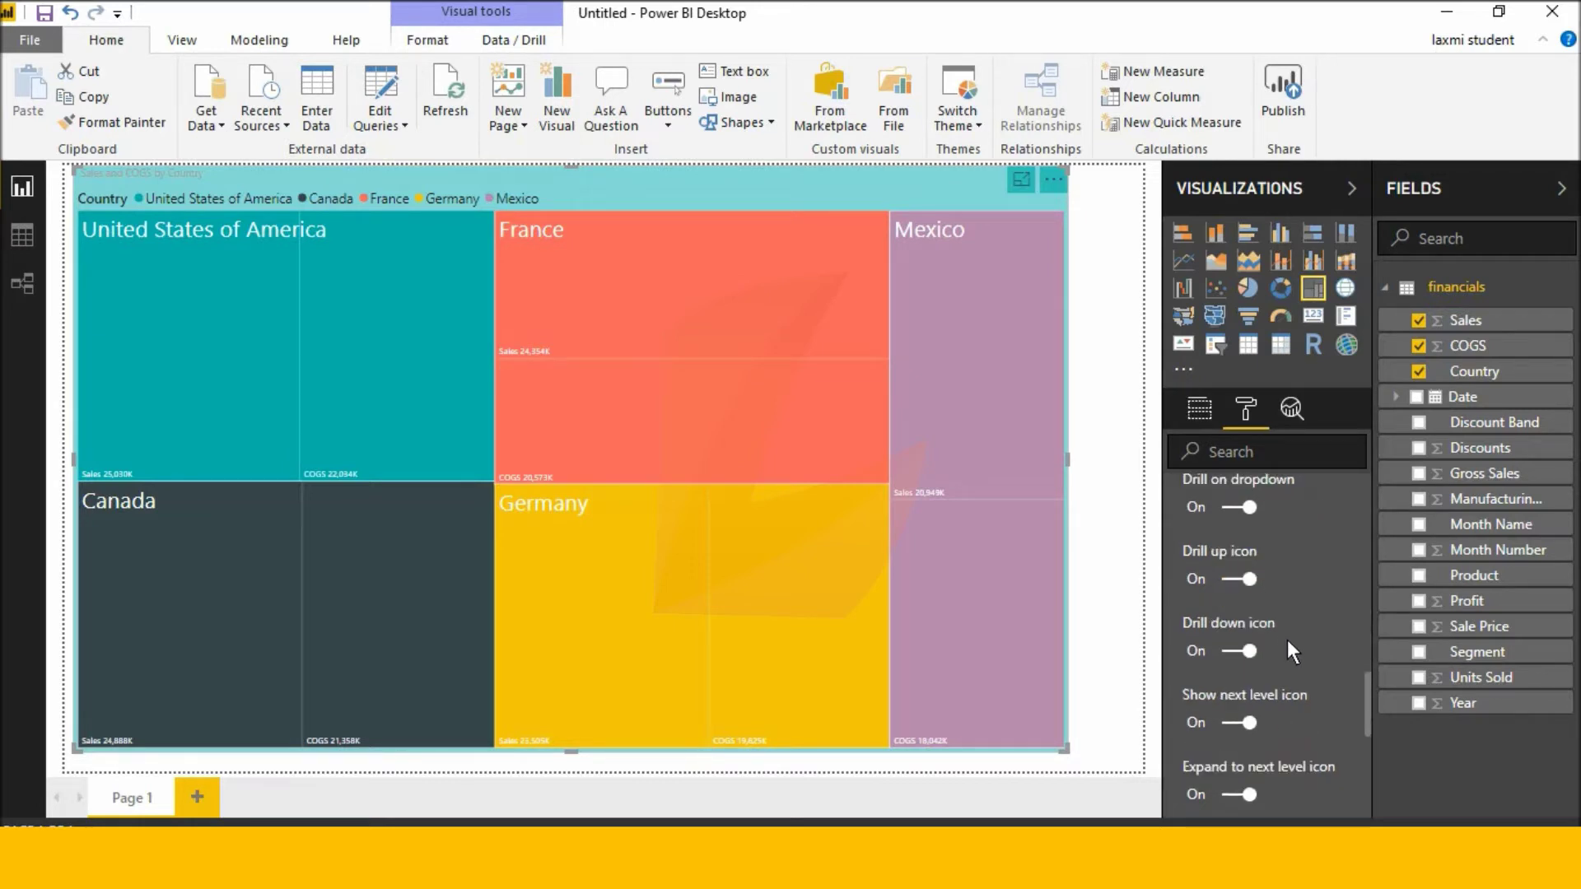
{"action": "scroll", "coordinate": [1287, 643], "scroll_direction": "down", "scroll_amount": 3}
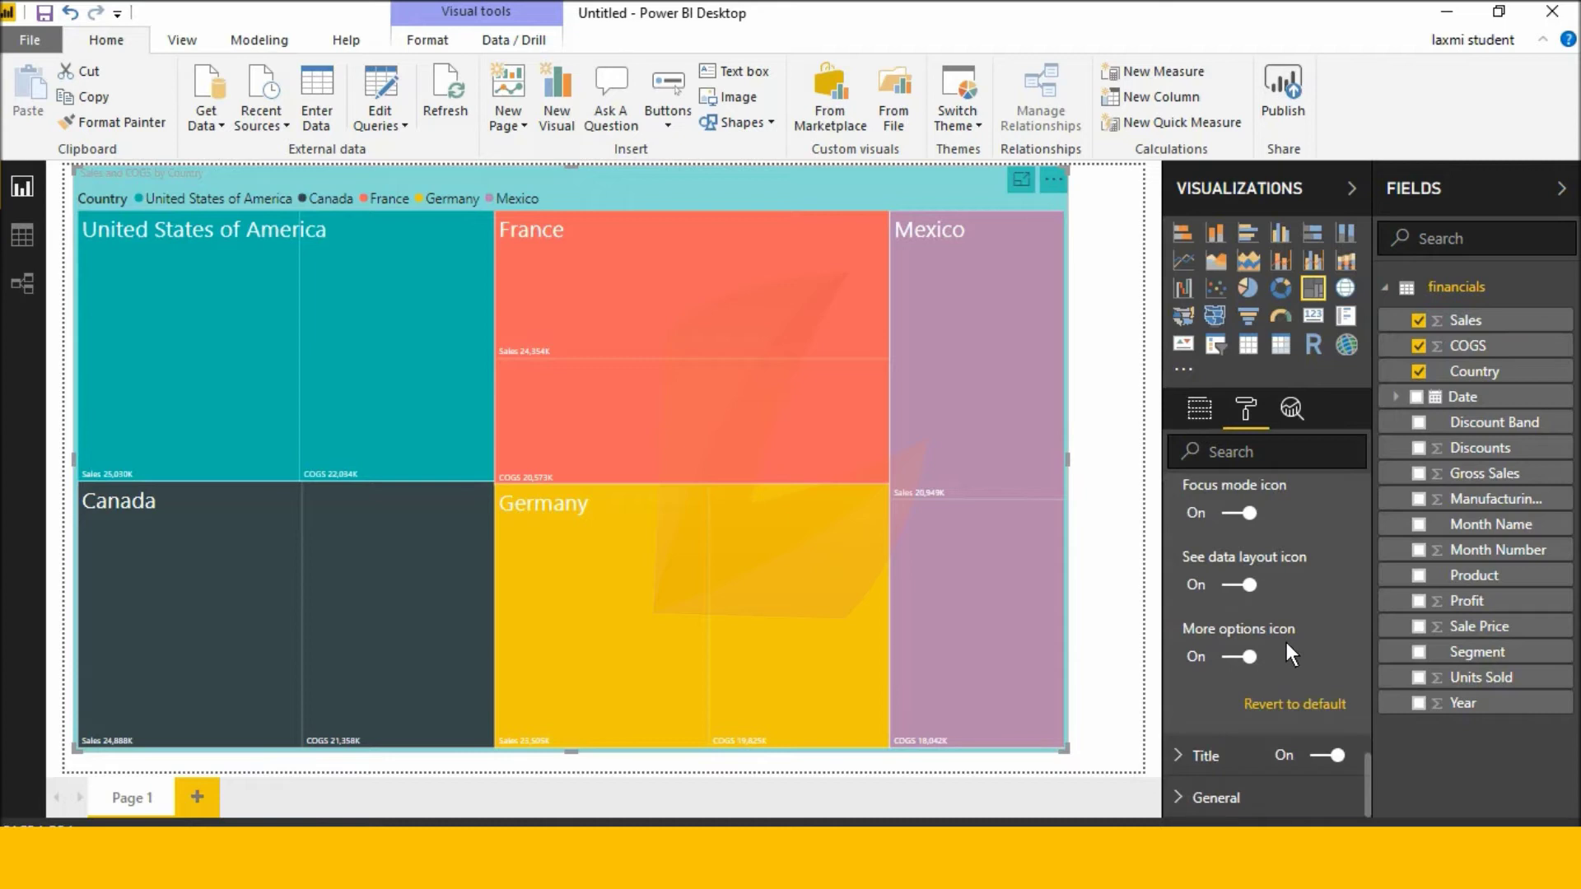
{"action": "left_click", "coordinate": [1222, 758]}
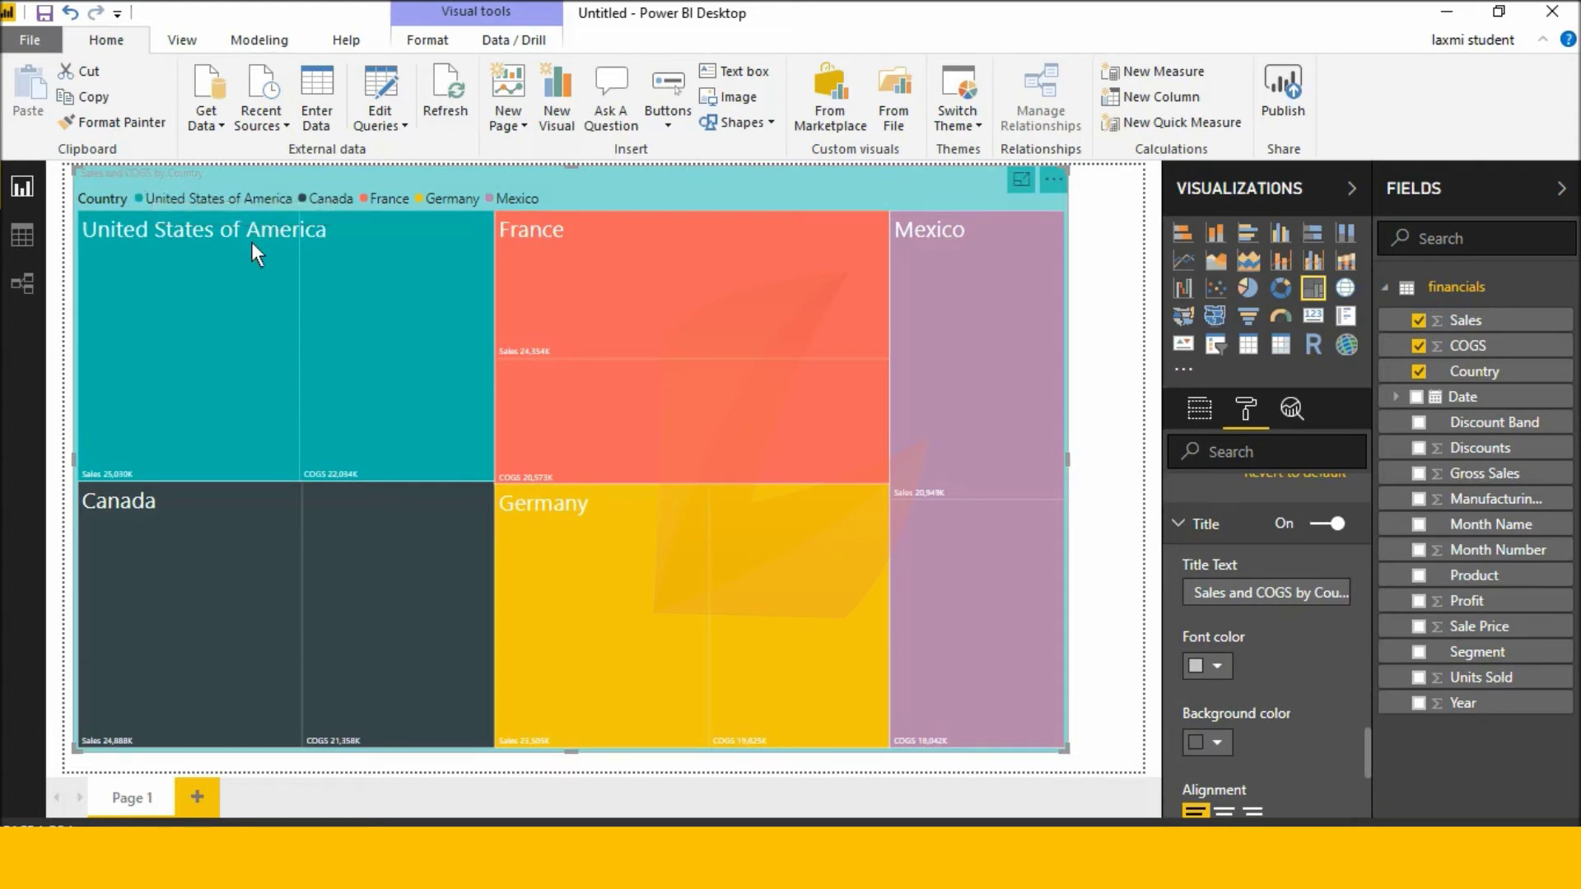
Set the title font color of 'Sales and COGS by Country' to white from the theme palette
{"action": "left_click", "coordinate": [1222, 670]}
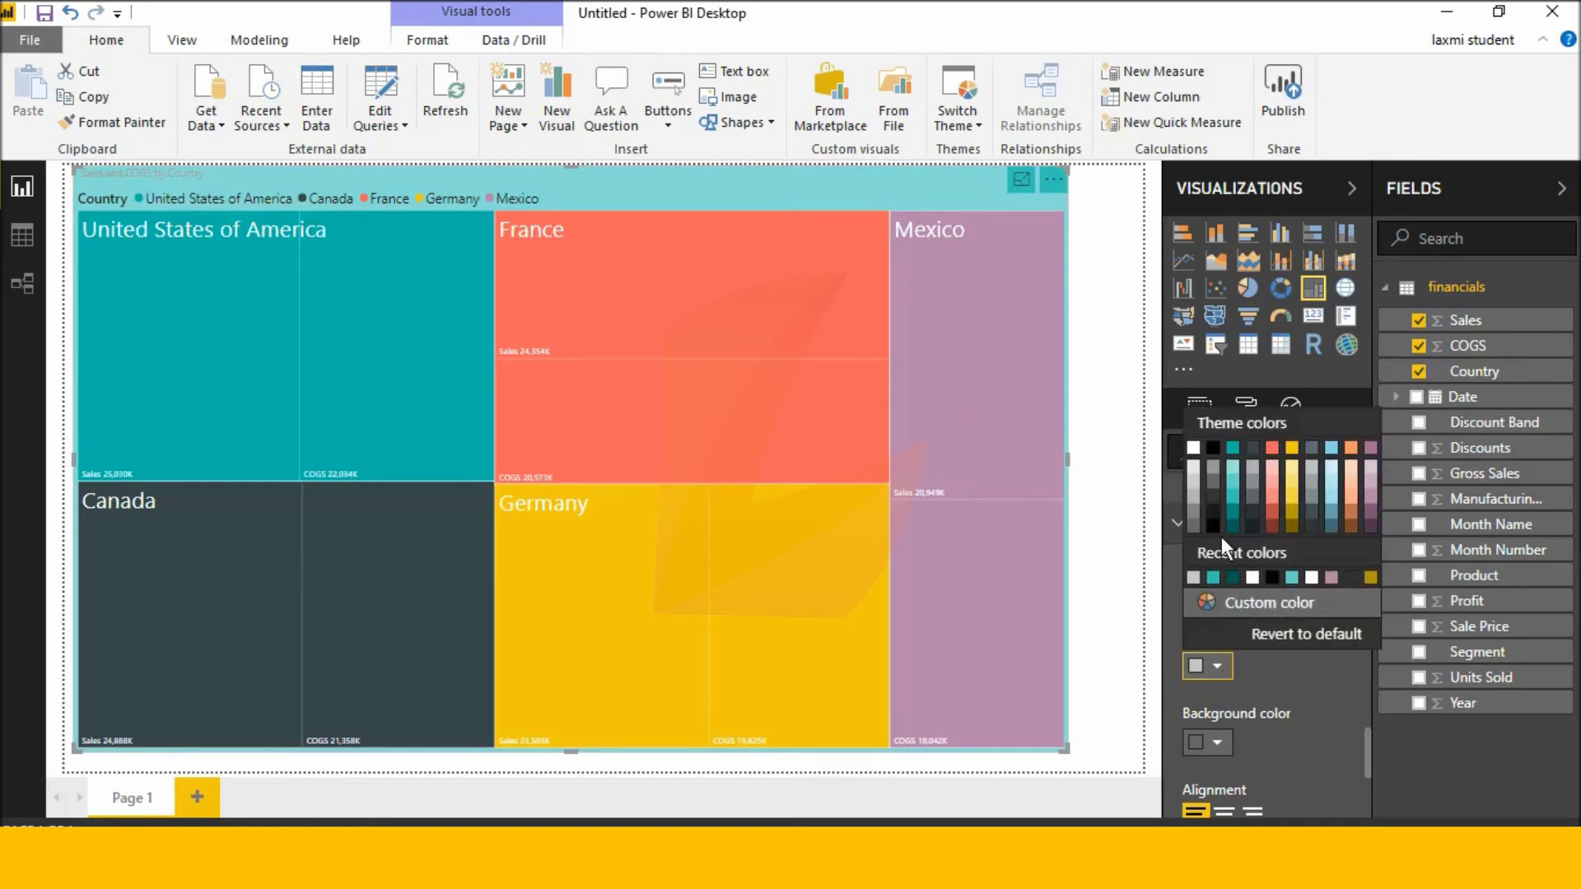
{"action": "left_click", "coordinate": [1195, 452]}
{"action": "scroll", "coordinate": [1251, 655], "scroll_direction": "down", "scroll_amount": 3}
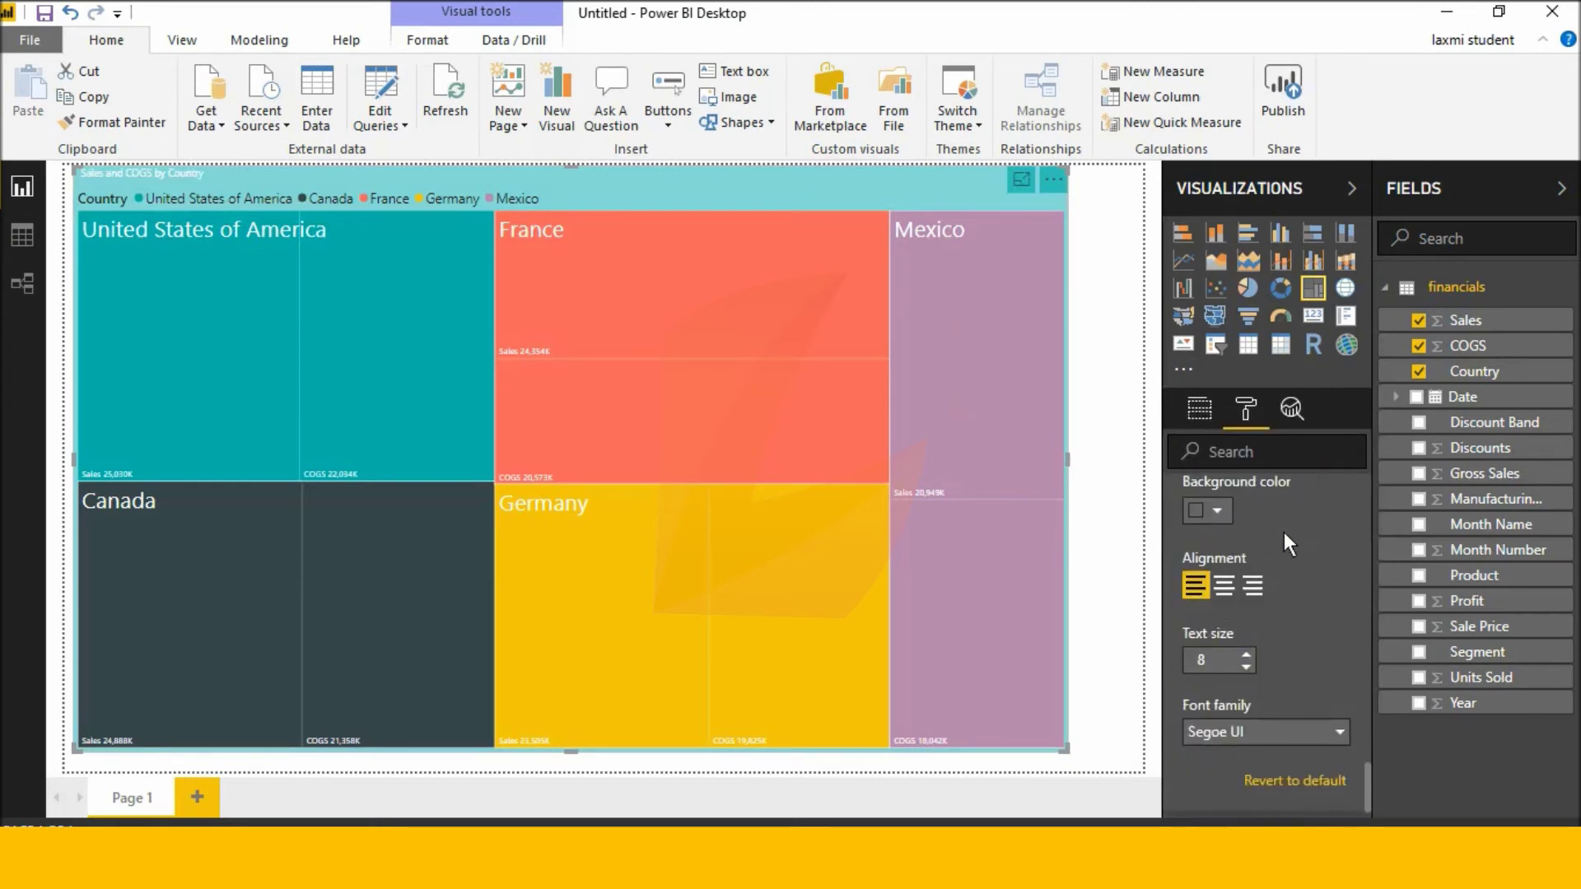